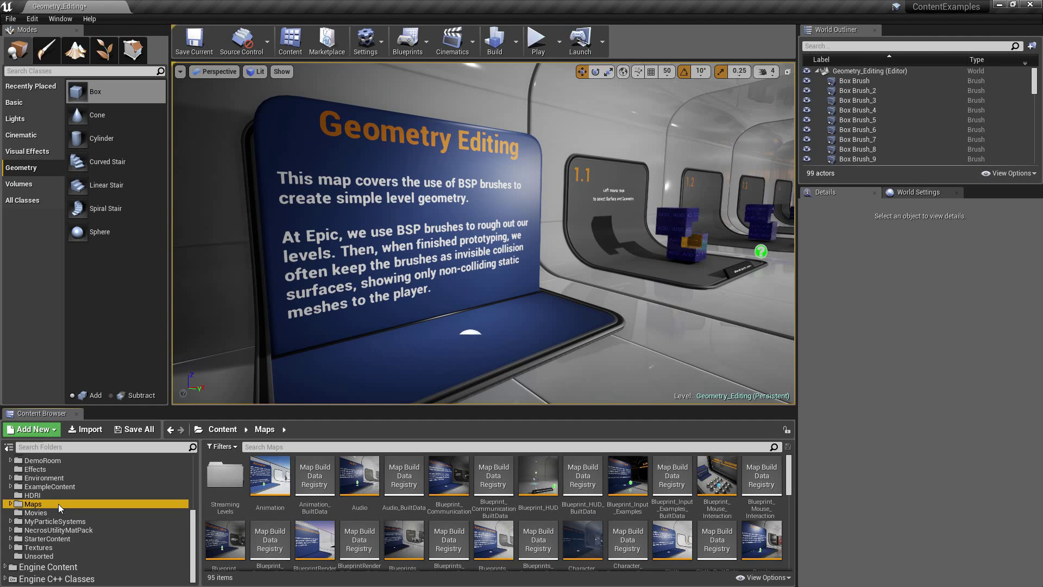
# - Search the Maps folder for "geo", select the Geometry_Editing map, and clear the search
pyautogui.click(315, 447)
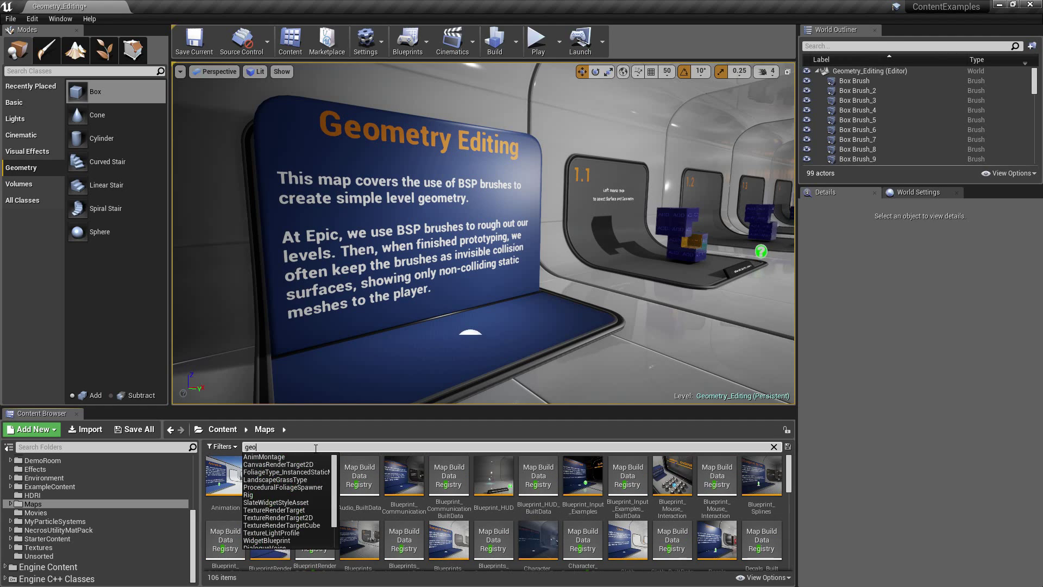
pyautogui.click(225, 478)
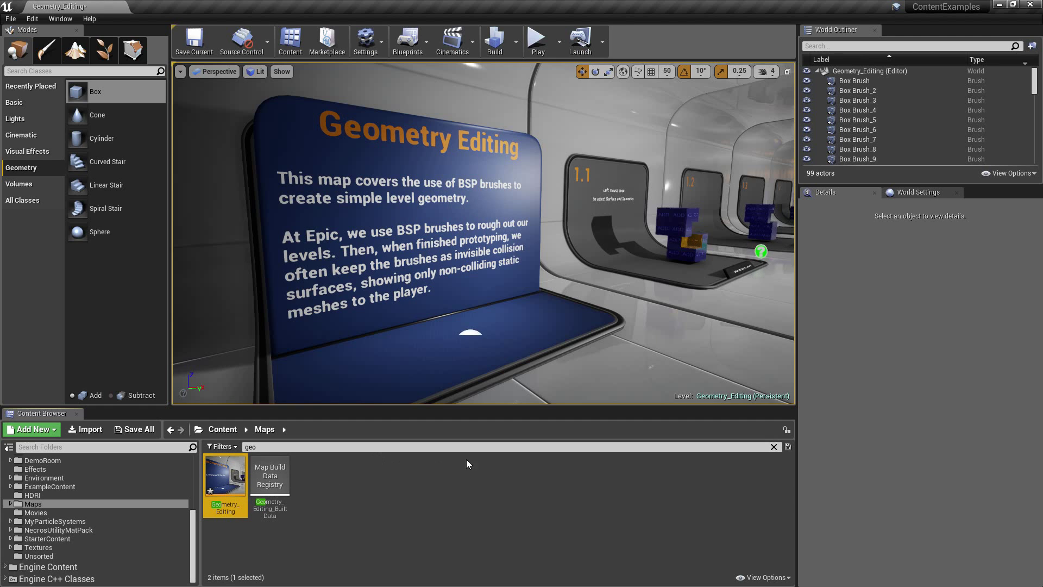
pyautogui.click(773, 447)
# - Examine display 1.1 on additive and subtractive geometry
pyautogui.moveTo(543, 261); pyautogui.dragTo(481, 259, button='right')
pyautogui.press('w')
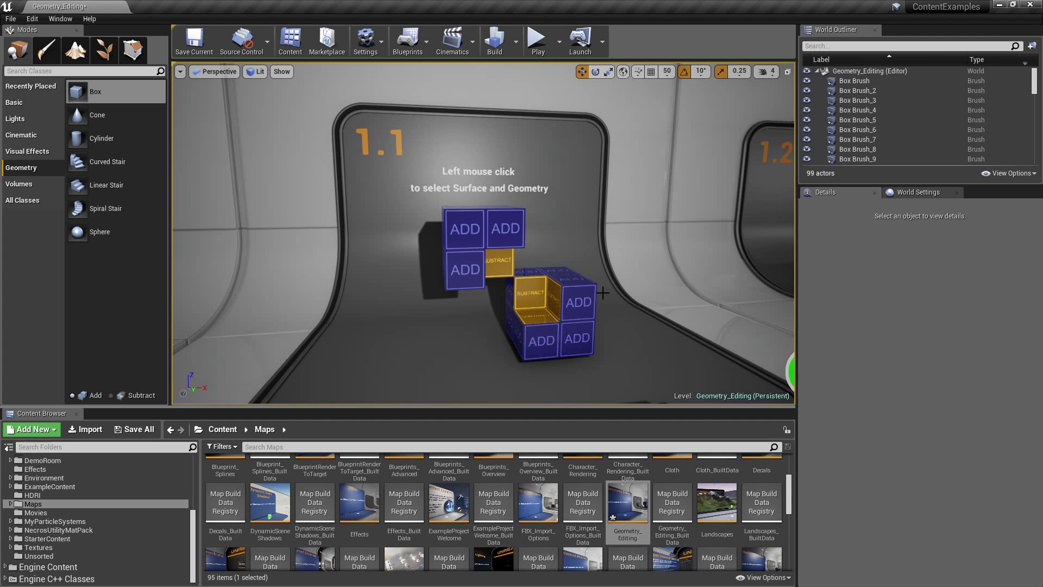
pyautogui.press('2')
pyautogui.press('3')
pyautogui.press('4')
pyautogui.press('1')
pyautogui.press('3')
pyautogui.press('1')
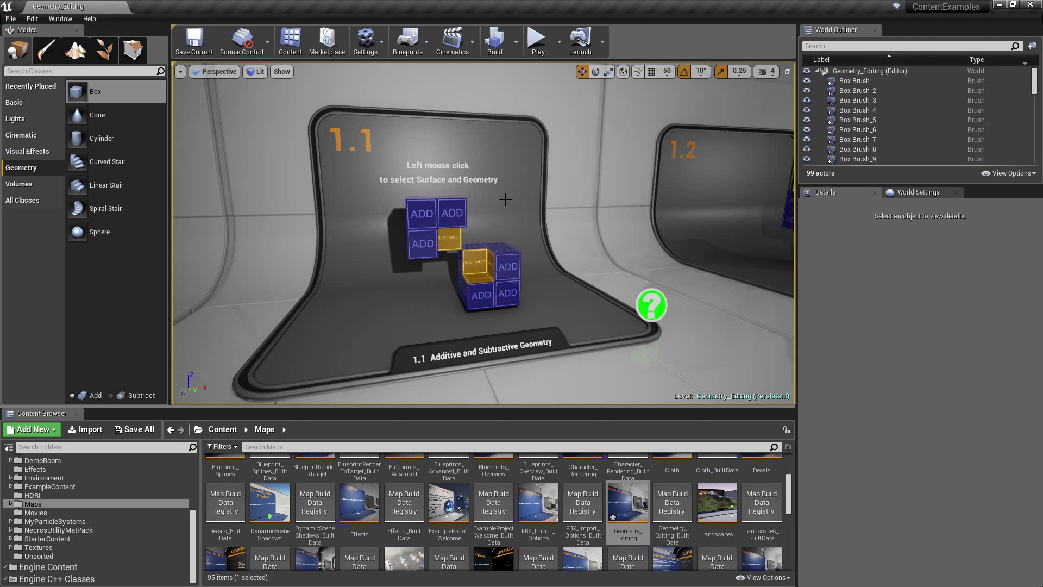
# - Try lowering the upper box brush in display 1.1 to about Z 266.5 without grid snapping, and undo the move
pyautogui.click(449, 216)
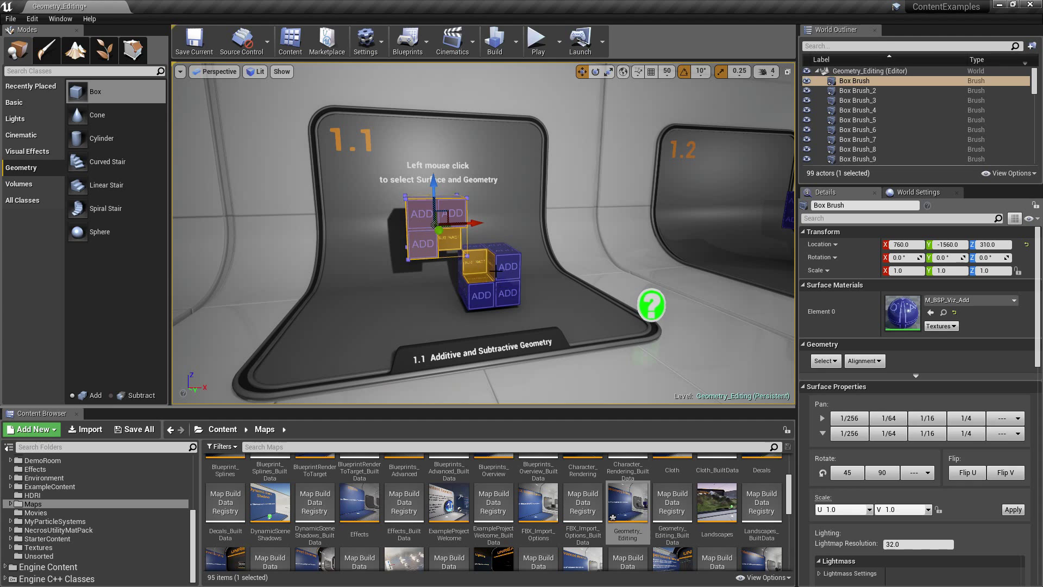
pyautogui.scroll(5, 491, 265)
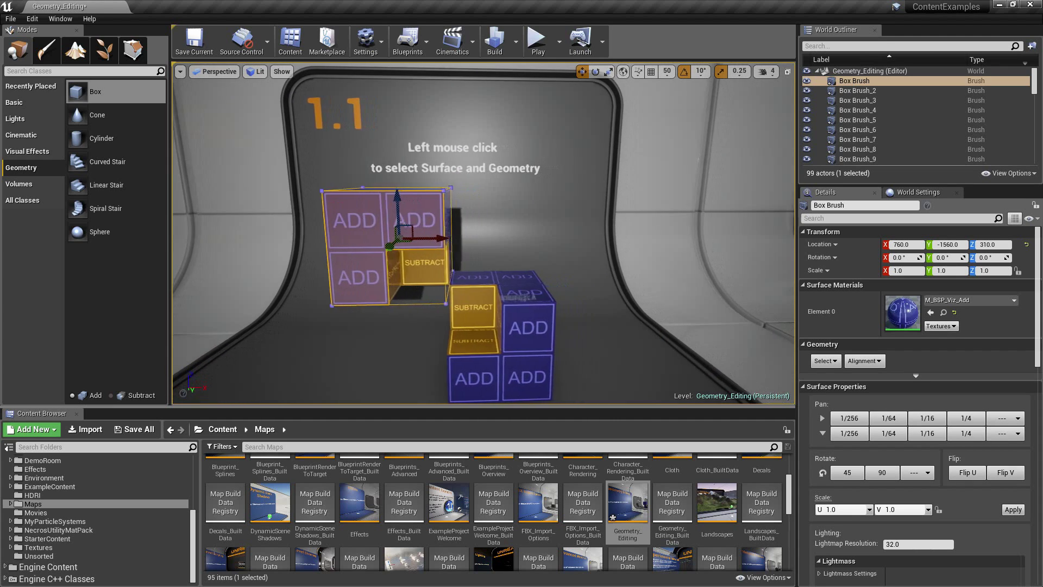
pyautogui.press('d')
pyautogui.moveTo(389, 200); pyautogui.dragTo(390, 245)
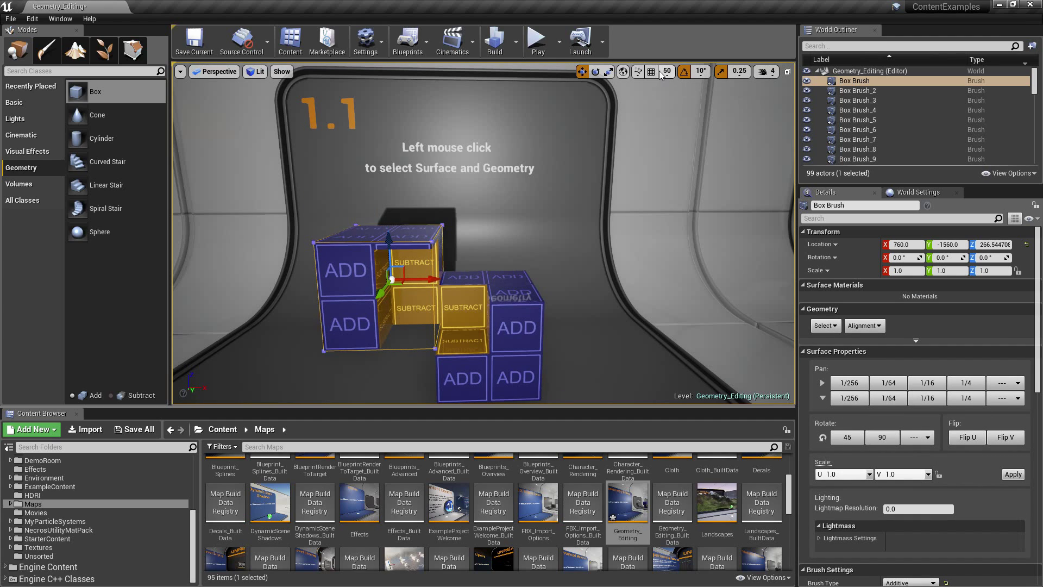
pyautogui.hotkey('ctrl', 'z')
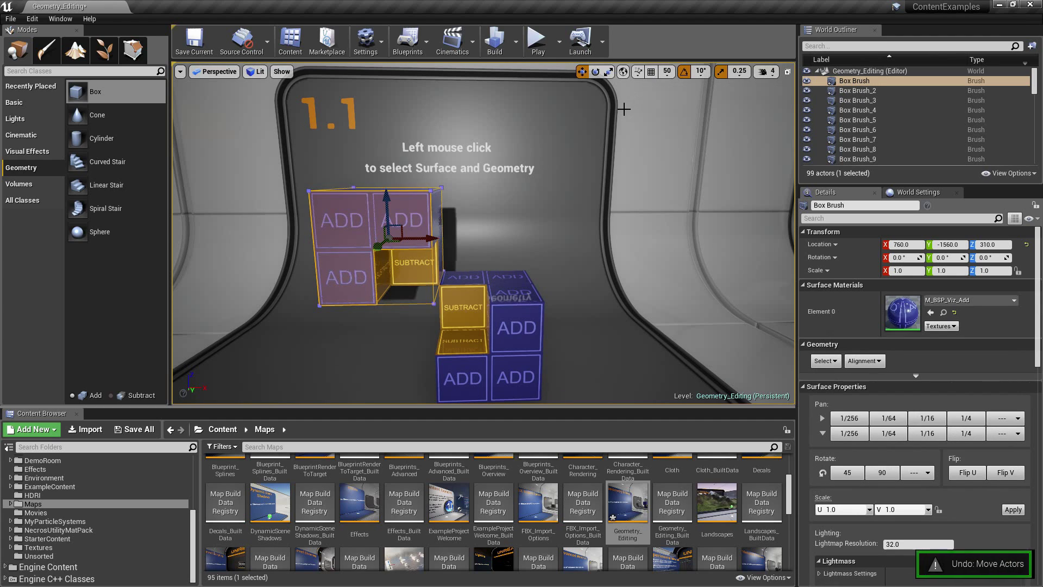
# - Turn on position grid snapping with a snap size of 10 and try it on the upper box brush's height
pyautogui.click(667, 72)
pyautogui.click(672, 117)
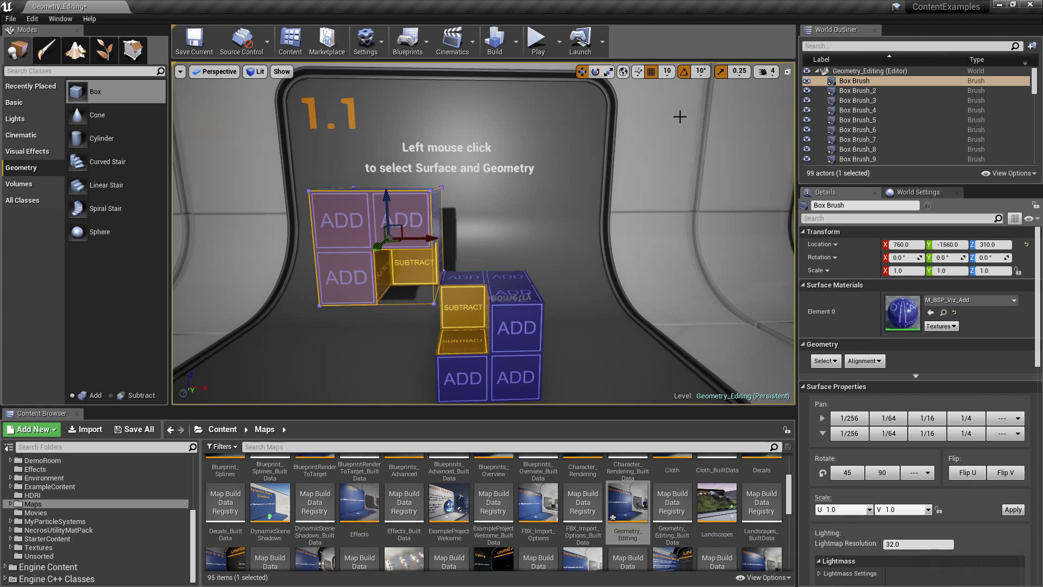
pyautogui.click(668, 71)
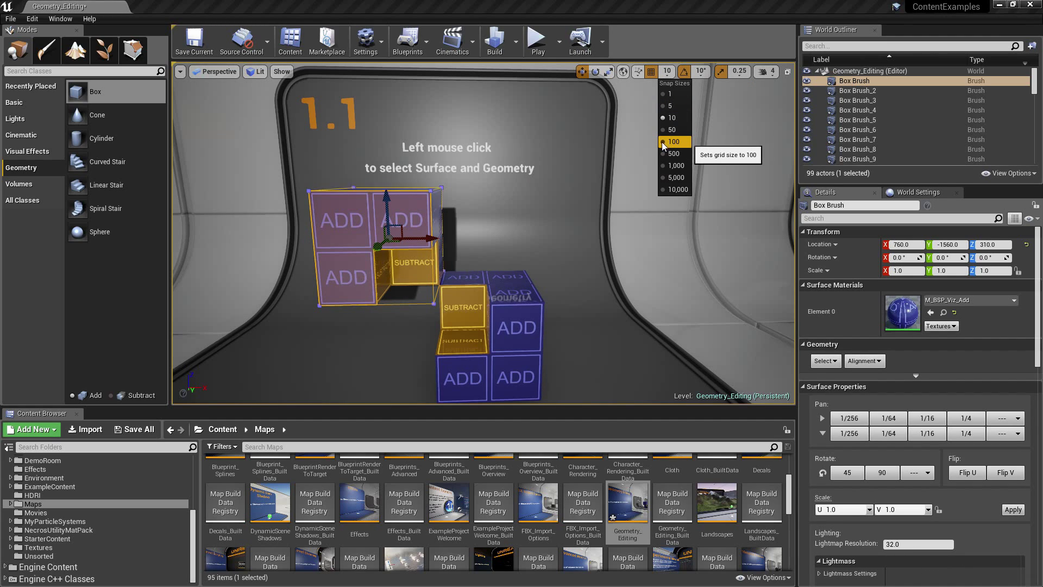
pyautogui.click(527, 181)
pyautogui.moveTo(386, 195)
pyautogui.mouseDown()
pyautogui.moveTo(389, 242)
pyautogui.moveTo(392, 206)
pyautogui.mouseUp()
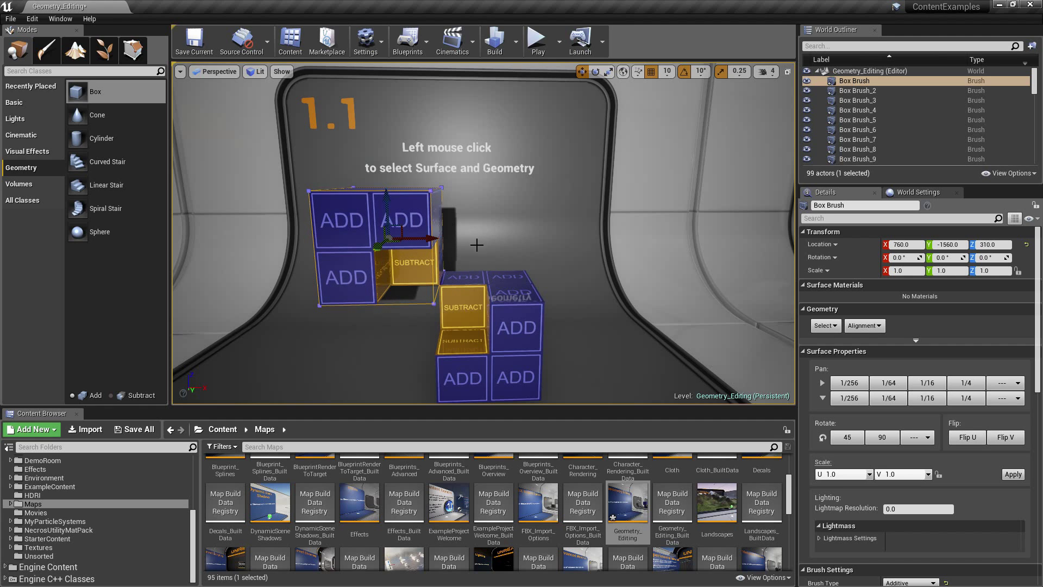
# - Select the front face of the lower box brush in display 1.1 and locate its M_BSP_Viz_Add material among the project assets
pyautogui.moveTo(512, 288); pyautogui.dragTo(512, 304, button='right')
pyautogui.press('s')
pyautogui.press('w')
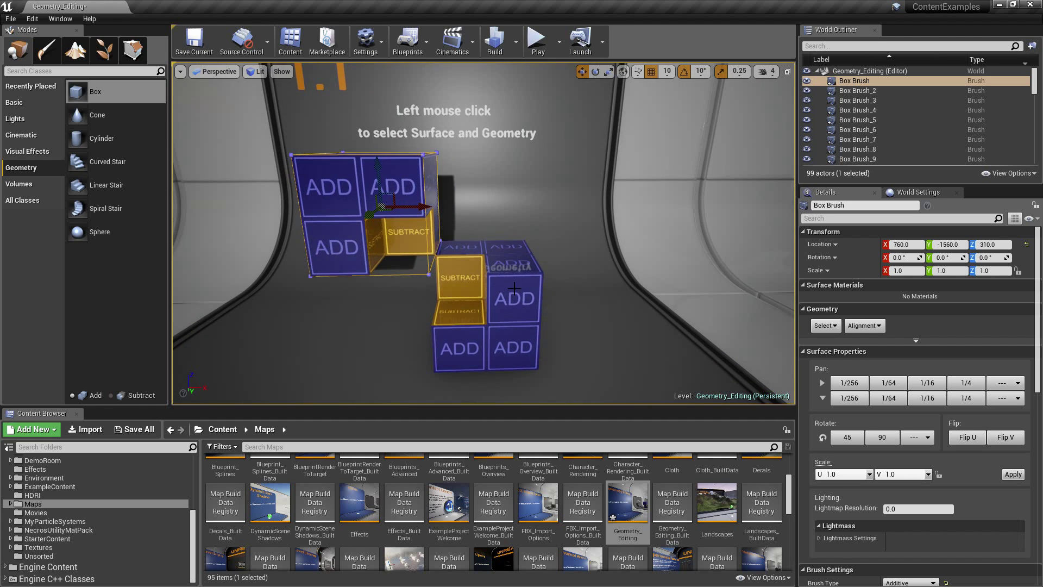
pyautogui.click(513, 288)
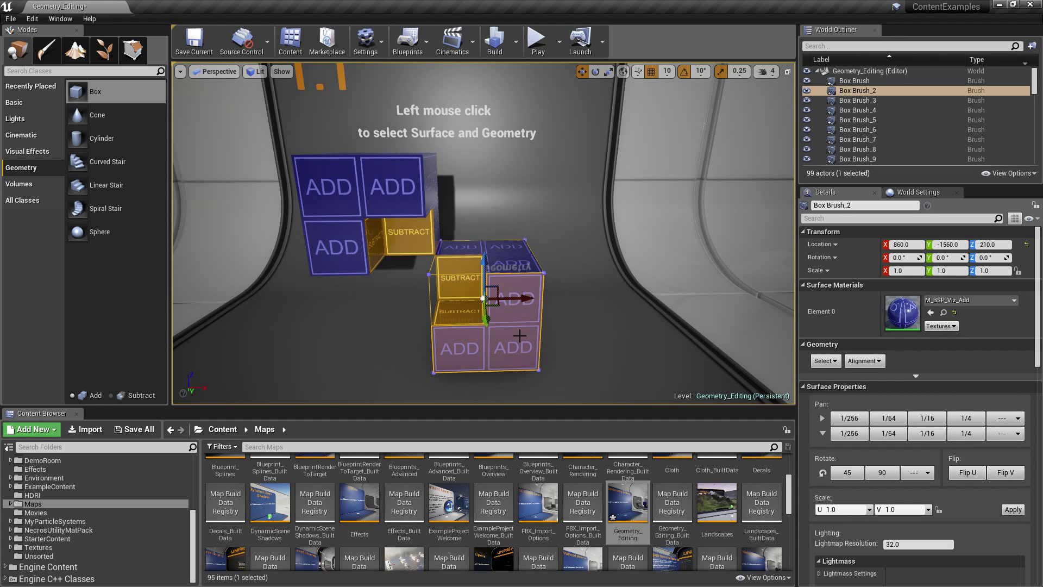
pyautogui.click(944, 313)
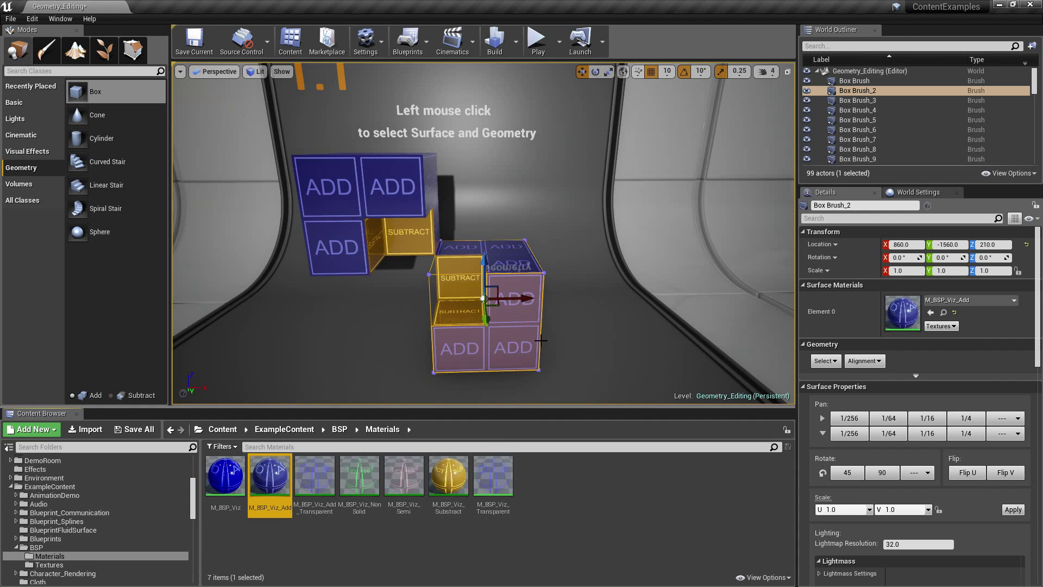
# - Place an additive box brush on the open floor in front of display 1.1
pyautogui.moveTo(541, 341); pyautogui.dragTo(565, 352, button='right')
pyautogui.press('s')
pyautogui.moveTo(369, 318); pyautogui.dragTo(361, 317, button='right')
pyautogui.click(554, 530)
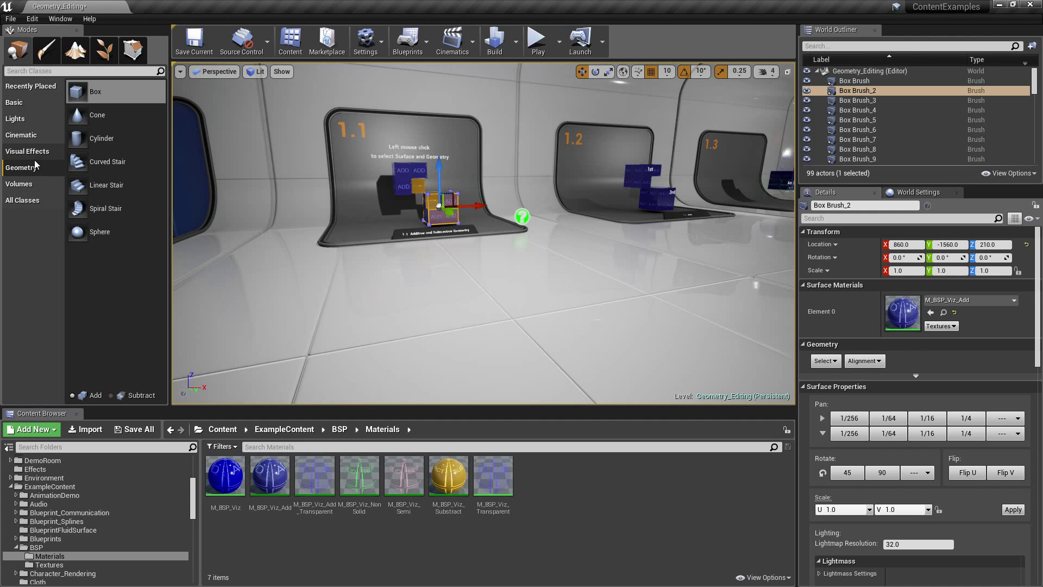
pyautogui.moveTo(77, 92)
pyautogui.mouseDown()
pyautogui.moveTo(437, 215)
pyautogui.moveTo(500, 308)
pyautogui.mouseUp()
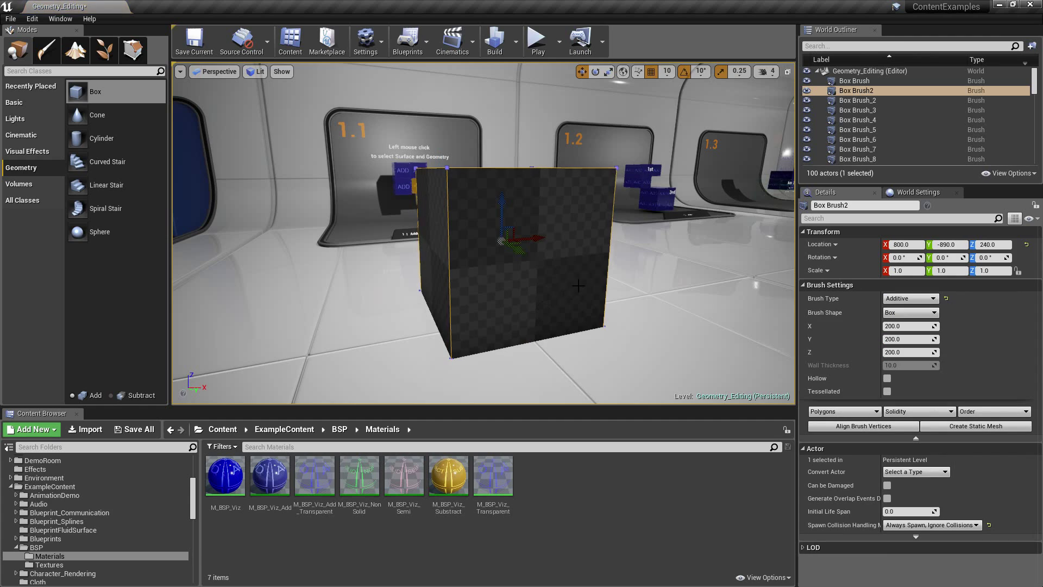
# - Set the grid snap size to 50, then delete the new box brush and place a fresh one at 900, -950, 250
pyautogui.click(667, 73)
pyautogui.click(673, 129)
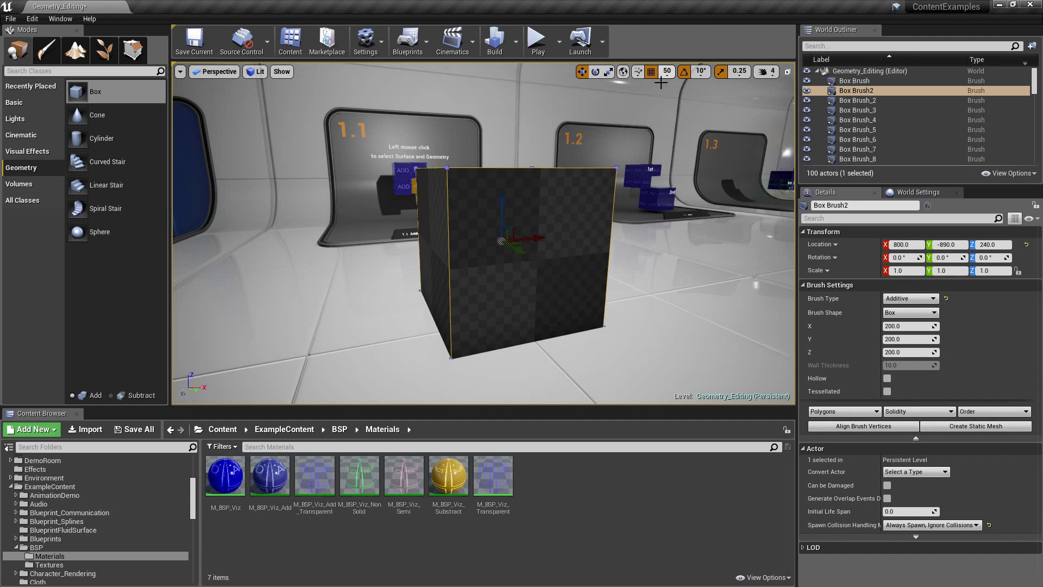
pyautogui.click(506, 235)
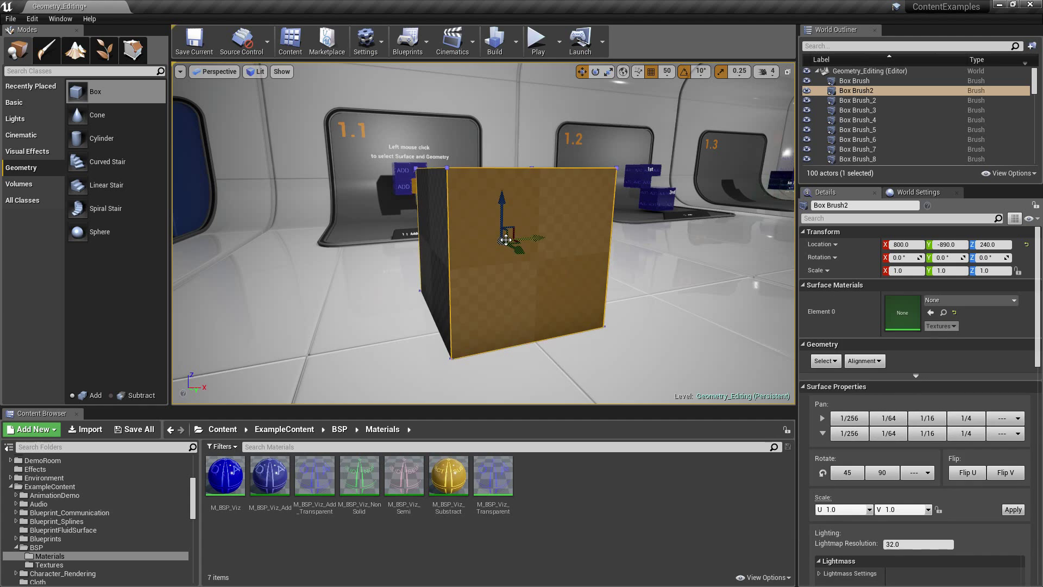
pyautogui.press('Delete')
pyautogui.moveTo(77, 90)
pyautogui.mouseDown()
pyautogui.moveTo(554, 286)
pyautogui.moveTo(541, 283)
pyautogui.mouseUp()
pyautogui.moveTo(484, 283)
pyautogui.mouseDown(button='right')
pyautogui.moveTo(492, 296)
pyautogui.moveTo(603, 282)
pyautogui.moveTo(559, 272)
pyautogui.moveTo(570, 227)
pyautogui.mouseUp(button='right')
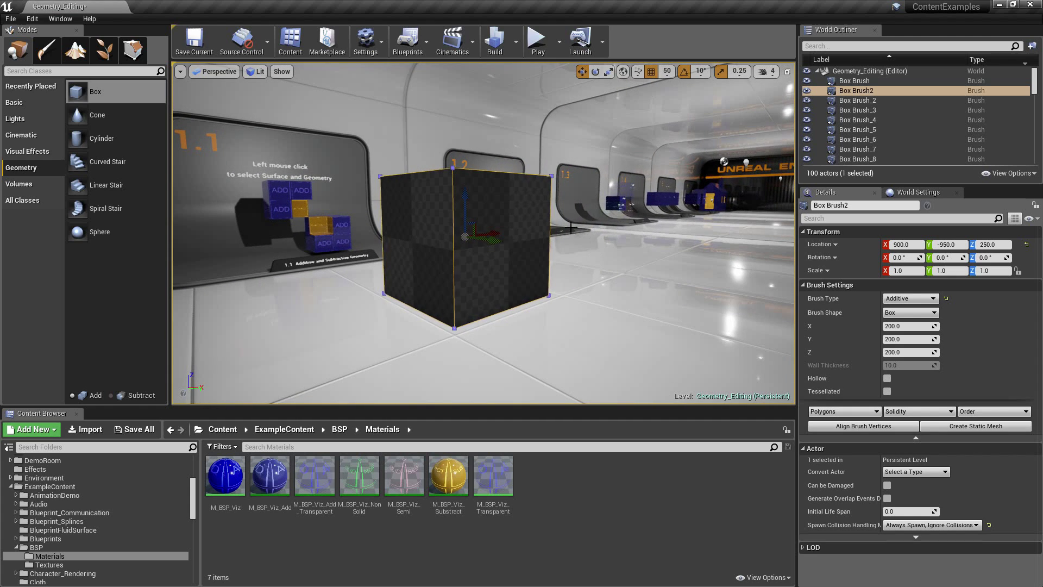
# - Review the Transform options available for the new box brush
pyautogui.rightClick(468, 237)
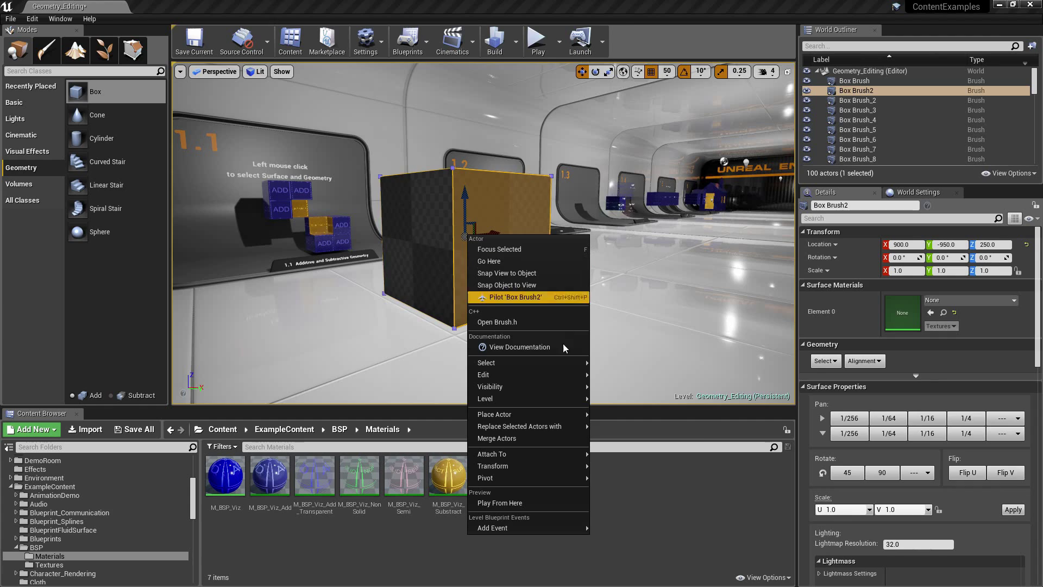
pyautogui.moveTo(515, 466)
pyautogui.moveTo(619, 466)
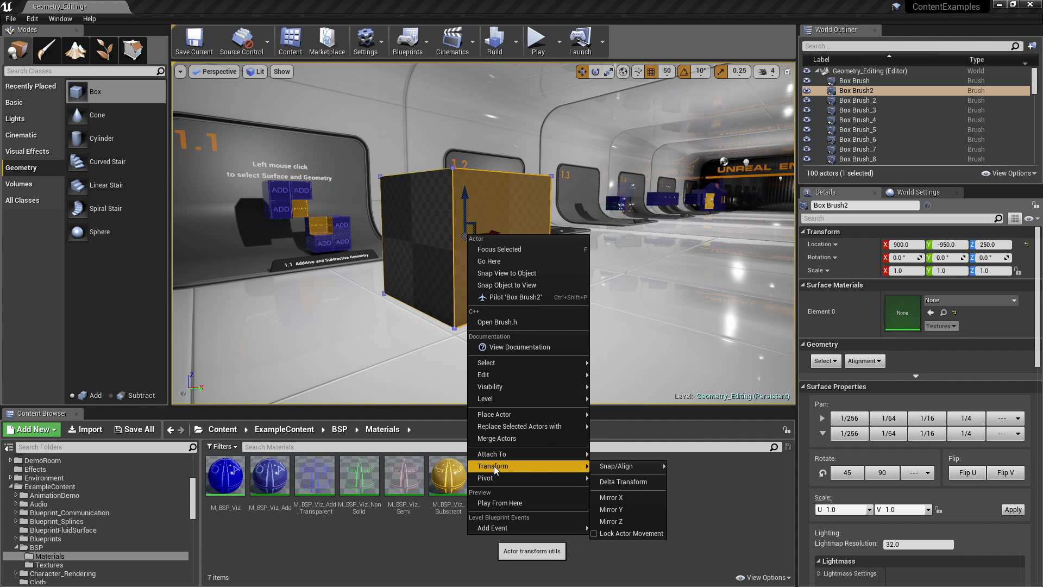
pyautogui.press('Escape')
pyautogui.moveTo(566, 336); pyautogui.dragTo(568, 337, button='right')
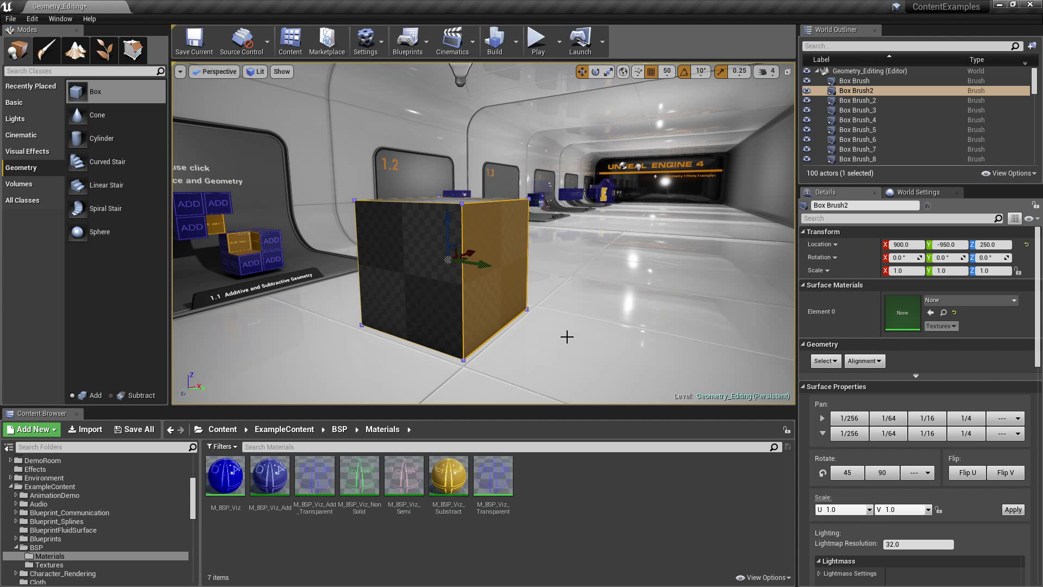
# - Apply the M_BSP_Viz_Add material directly to one side face of the new box brush
pyautogui.moveTo(570, 337); pyautogui.dragTo(565, 338, button='right')
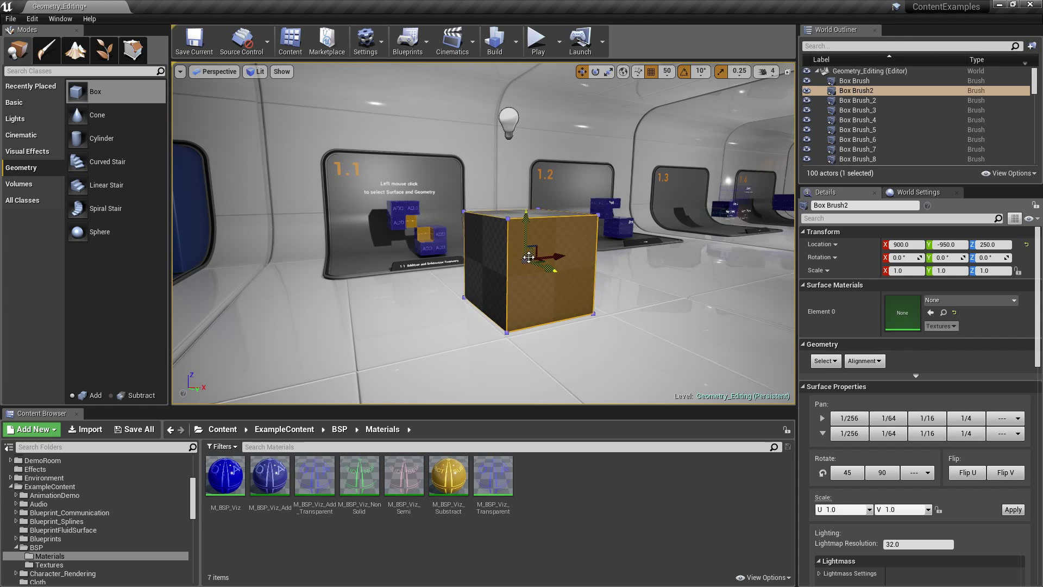
pyautogui.moveTo(559, 257)
pyautogui.mouseDown(button='right')
pyautogui.moveTo(573, 258)
pyautogui.moveTo(556, 255)
pyautogui.mouseUp(button='right')
pyautogui.click(428, 275)
pyautogui.moveTo(429, 275); pyautogui.dragTo(442, 288, button='right')
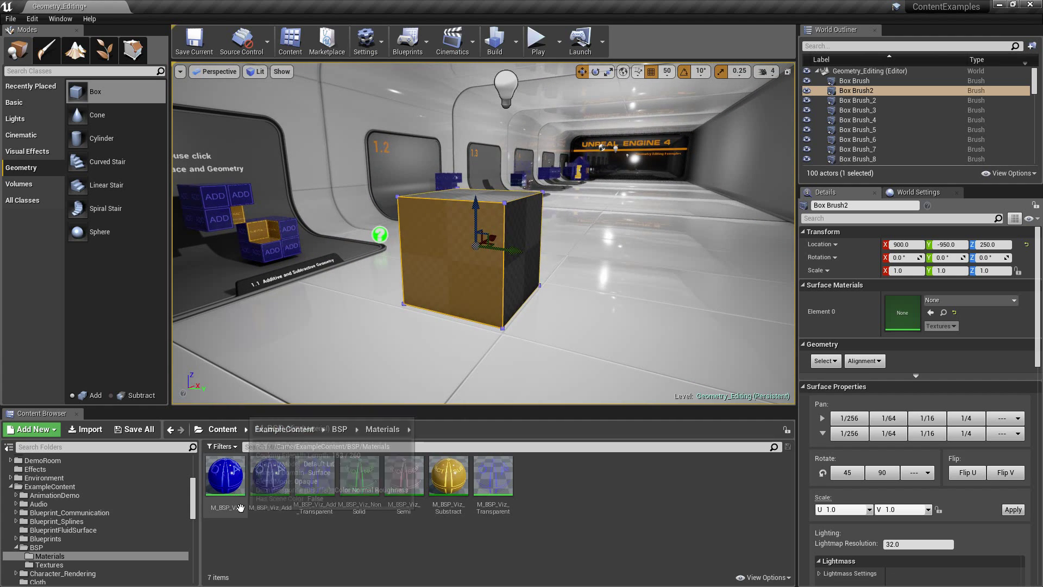
pyautogui.moveTo(270, 476); pyautogui.dragTo(469, 258)
# - Select the adjacent untextured side face of the box brush and assign M_BSP_Viz_Add as its surface material
pyautogui.press('d')
pyautogui.moveTo(568, 319); pyautogui.dragTo(435, 319, button='right')
pyautogui.click(500, 315)
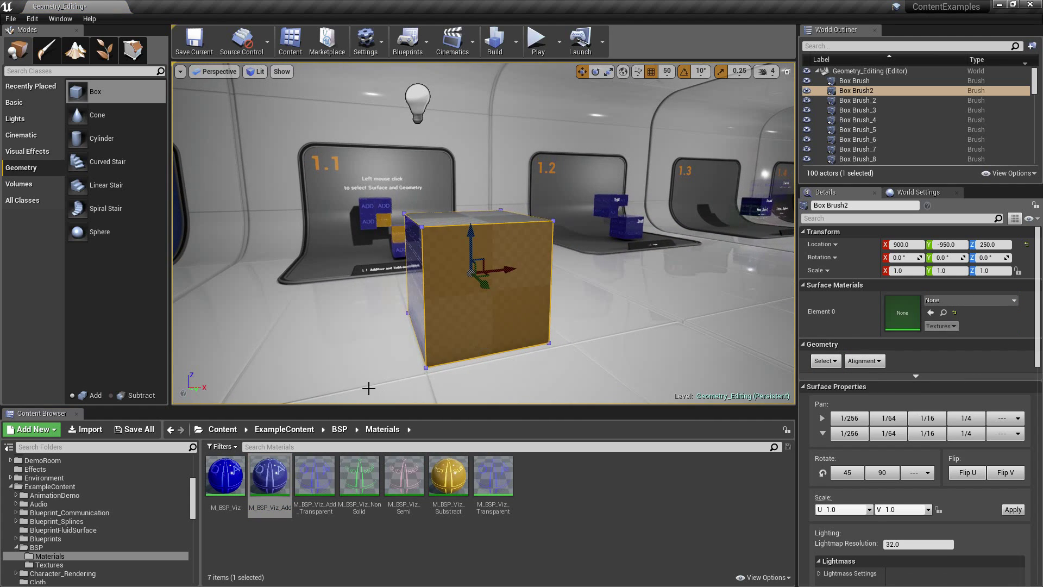
pyautogui.moveTo(270, 475); pyautogui.dragTo(902, 312)
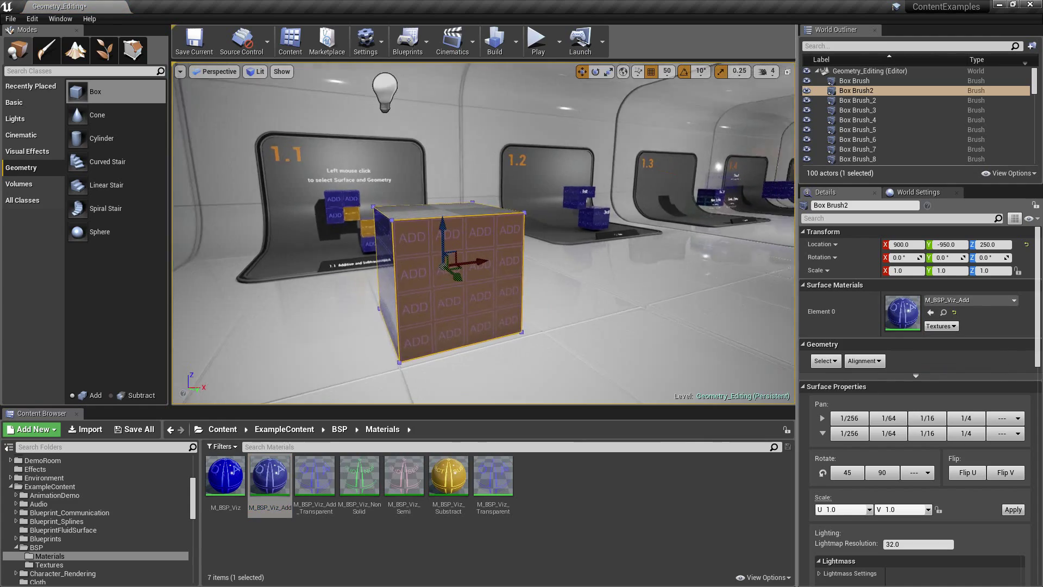
# - Select all surfaces of the box brush and assign M_BSP_Viz_Add to the faces that have no material
pyautogui.press('a')
pyautogui.moveTo(489, 293); pyautogui.dragTo(375, 296, button='right')
pyautogui.press('d')
pyautogui.moveTo(609, 264)
pyautogui.mouseDown(button='right')
pyautogui.moveTo(500, 265)
pyautogui.moveTo(609, 264)
pyautogui.moveTo(568, 284)
pyautogui.moveTo(583, 283)
pyautogui.moveTo(600, 315)
pyautogui.moveTo(579, 319)
pyautogui.moveTo(641, 319)
pyautogui.mouseUp(button='right')
pyautogui.press('a')
pyautogui.press('d')
pyautogui.click(574, 268)
pyautogui.hotkey('shift', 'b')
pyautogui.press('a')
pyautogui.click(907, 297)
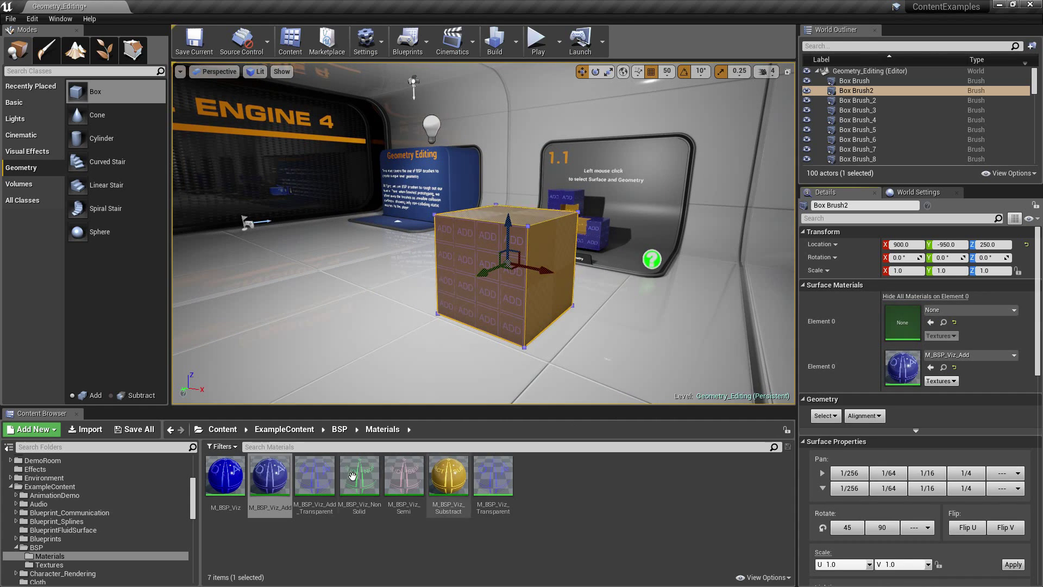
pyautogui.moveTo(270, 478); pyautogui.dragTo(907, 330)
# - Examine the material on the box brush's faces from all sides
pyautogui.moveTo(505, 298)
pyautogui.mouseDown(button='right')
pyautogui.moveTo(501, 319)
pyautogui.moveTo(548, 303)
pyautogui.moveTo(639, 298)
pyautogui.moveTo(528, 294)
pyautogui.moveTo(603, 307)
pyautogui.moveTo(788, 301)
pyautogui.mouseUp(button='right')
pyautogui.press('a')
pyautogui.press('w')
pyautogui.press('a')
pyautogui.press('d')
pyautogui.press('w')
pyautogui.press('a')
pyautogui.press('d')
pyautogui.press('a')
pyautogui.press('a')
pyautogui.keyDown('alt'); pyautogui.moveTo(619, 289); pyautogui.dragTo(555, 297); pyautogui.keyUp('alt')
pyautogui.moveTo(455, 303)
pyautogui.keyDown('alt'); pyautogui.mouseDown()
pyautogui.moveTo(544, 300)
pyautogui.moveTo(456, 293)
pyautogui.mouseUp(); pyautogui.keyUp('alt')
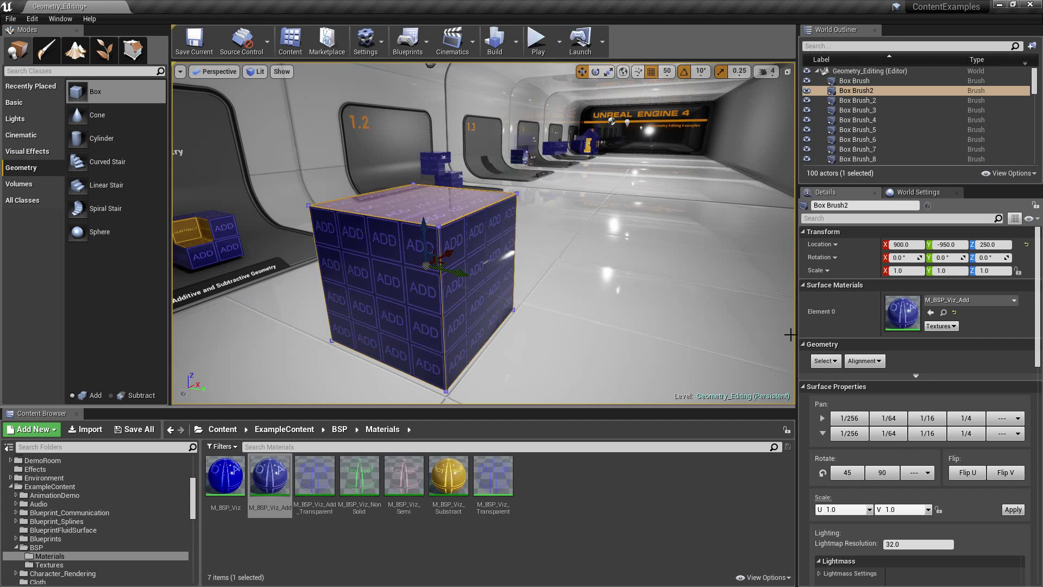
# - Review the selection options for the box brush, including those for all brushes, additive or subtractive brushes, and surfaces
pyautogui.rightClick(432, 264)
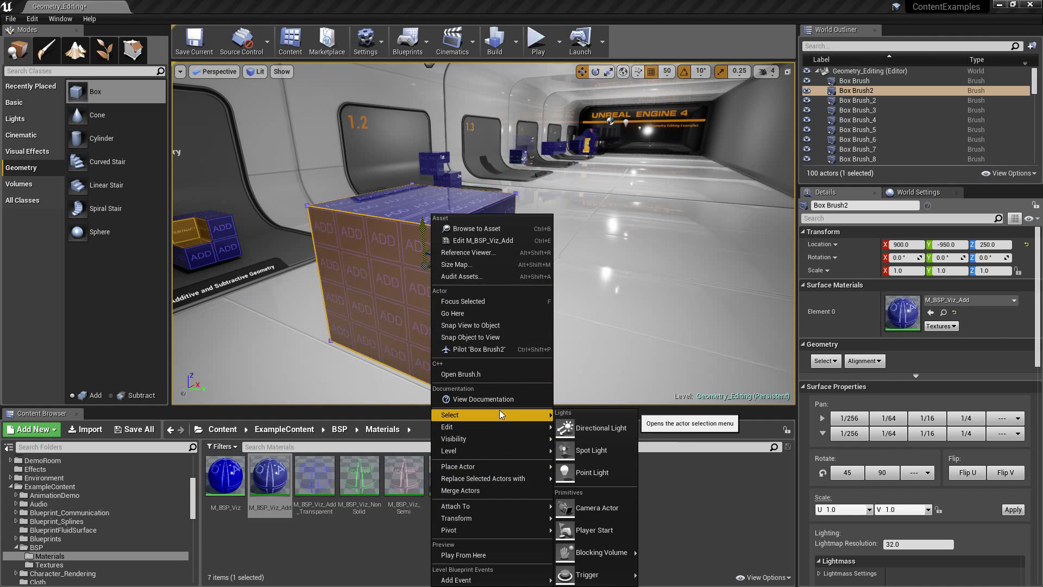
pyautogui.moveTo(500, 412)
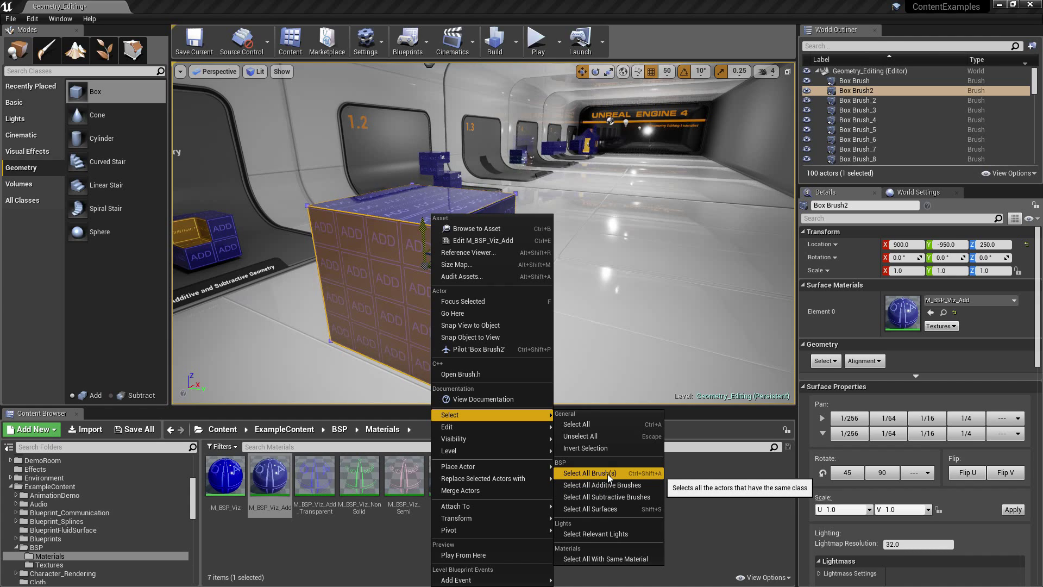
pyautogui.click(634, 312)
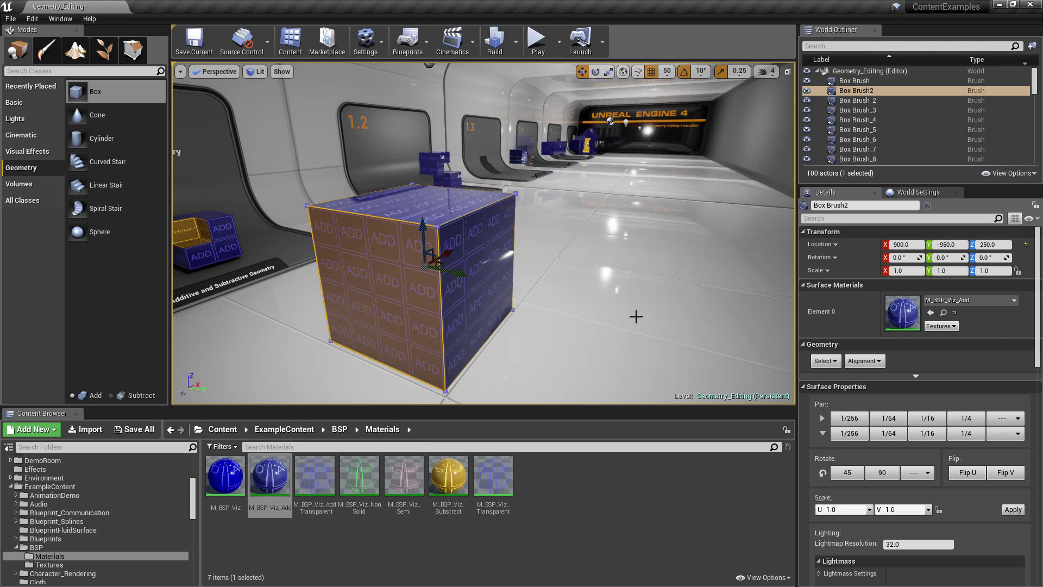
# - Duplicate the textured box brush along the X axis, placing the copy at X 1150
pyautogui.press('f')
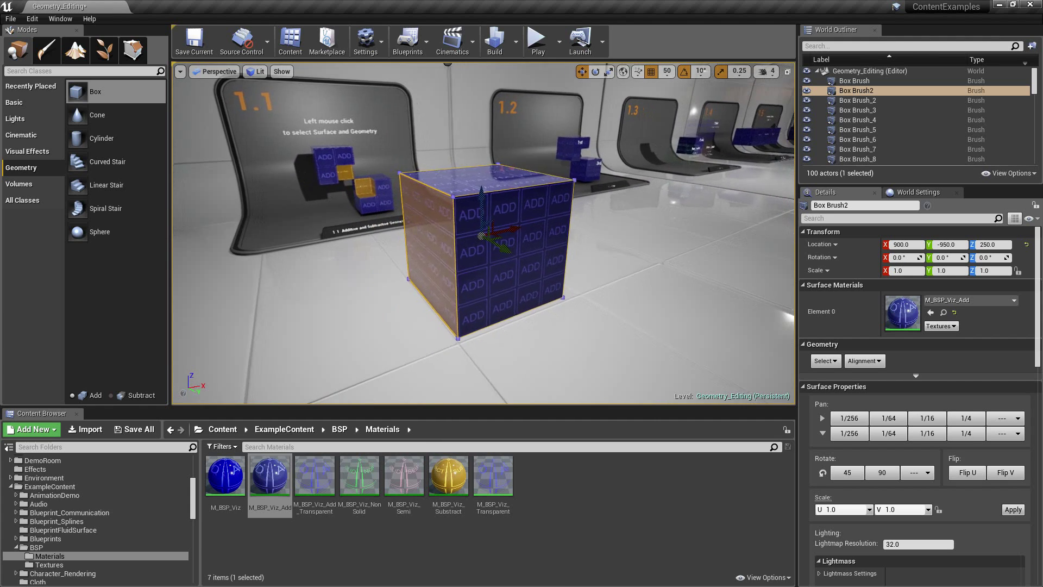
pyautogui.moveTo(484, 234)
pyautogui.mouseDown(button='right')
pyautogui.moveTo(419, 231)
pyautogui.moveTo(462, 218)
pyautogui.mouseUp(button='right')
pyautogui.moveTo(418, 250)
pyautogui.mouseDown(button='right')
pyautogui.moveTo(458, 258)
pyautogui.moveTo(421, 261)
pyautogui.moveTo(383, 284)
pyautogui.mouseUp(button='right')
pyautogui.moveTo(538, 282)
pyautogui.keyDown('alt'); pyautogui.mouseDown()
pyautogui.moveTo(592, 234)
pyautogui.moveTo(619, 239)
pyautogui.moveTo(570, 238)
pyautogui.mouseUp(); pyautogui.keyUp('alt')
pyautogui.moveTo(580, 319); pyautogui.dragTo(579, 319, button='right')
pyautogui.press('a')
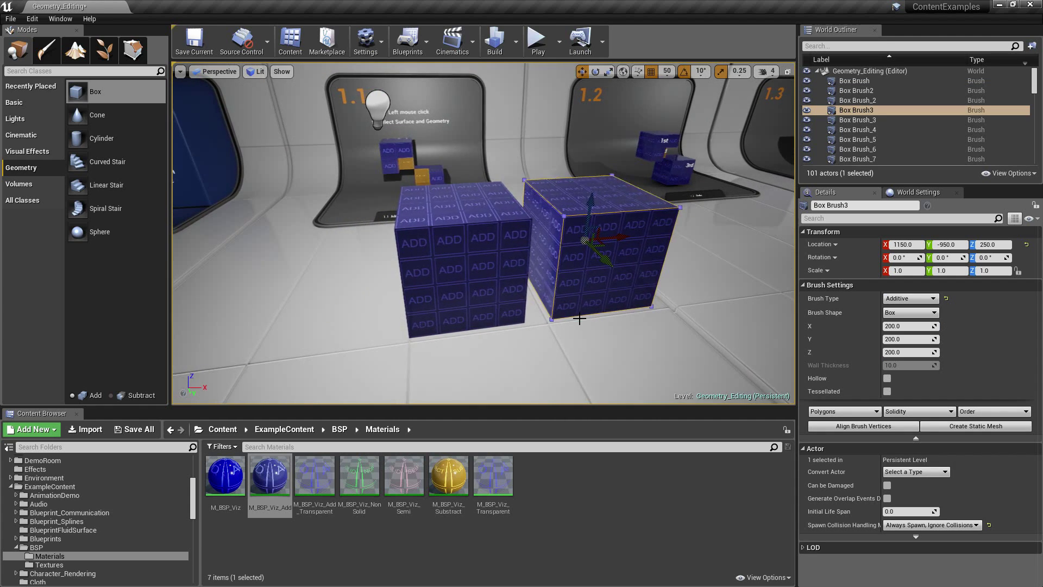
# - Clear the selection so that no actor in the level is selected
pyautogui.click(383, 112)
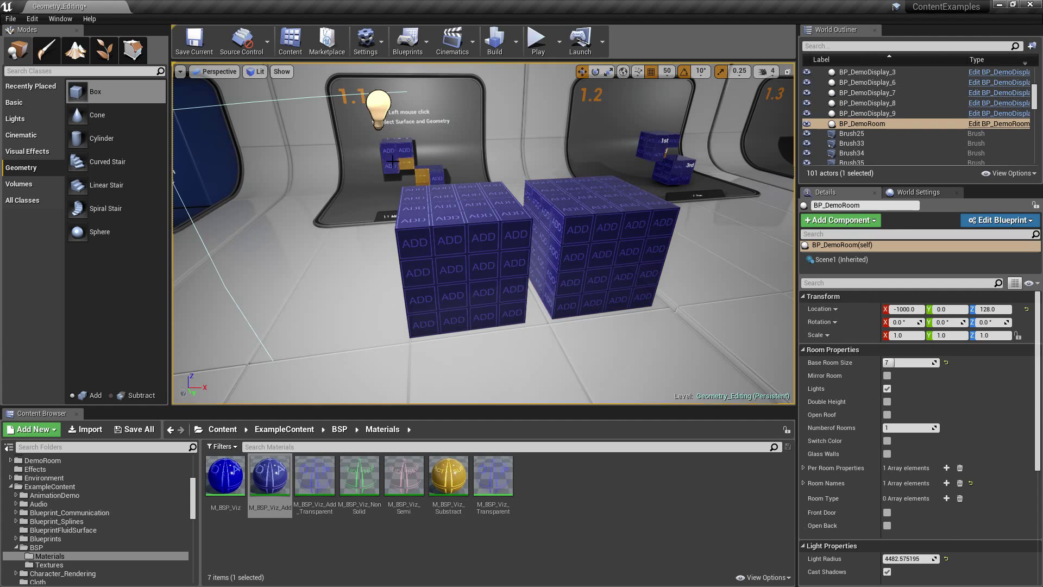
pyautogui.press('s')
pyautogui.moveTo(465, 173); pyautogui.dragTo(478, 212, button='right')
pyautogui.press('w')
pyautogui.press('Escape')
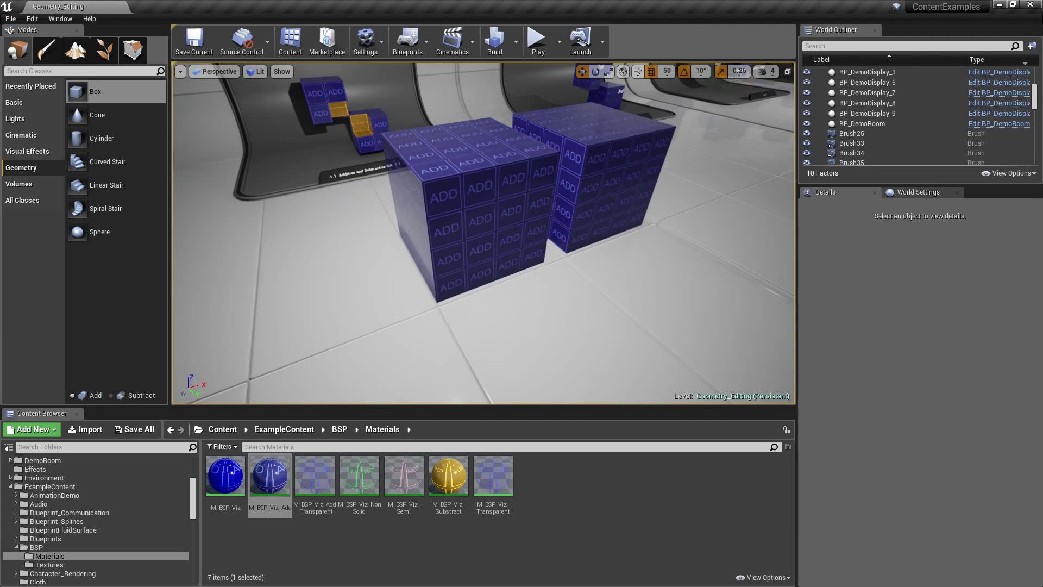
# - Delete the duplicated additive box brush at X 1150, leaving the original textured box in place
pyautogui.moveTo(465, 172); pyautogui.dragTo(506, 172, button='right')
pyautogui.press('d')
pyautogui.moveTo(552, 232)
pyautogui.mouseDown(button='right')
pyautogui.moveTo(562, 248)
pyautogui.moveTo(587, 240)
pyautogui.moveTo(383, 208)
pyautogui.moveTo(358, 221)
pyautogui.mouseUp(button='right')
pyautogui.click(544, 210)
pyautogui.press('a')
pyautogui.press('a')
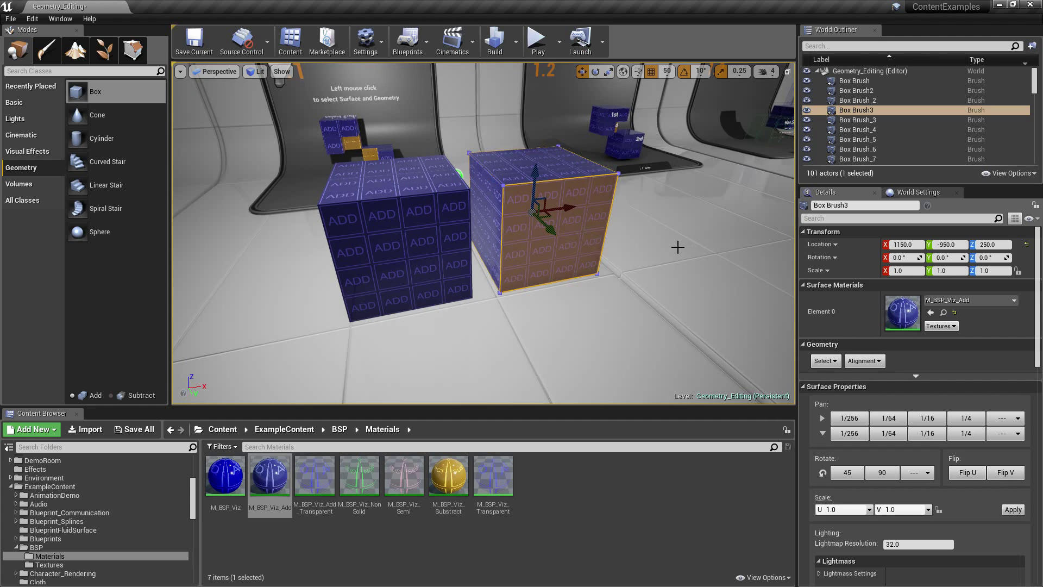
pyautogui.moveTo(655, 247)
pyautogui.mouseDown(button='right')
pyautogui.moveTo(609, 238)
pyautogui.moveTo(652, 244)
pyautogui.mouseUp(button='right')
pyautogui.press('d')
pyautogui.press('Delete')
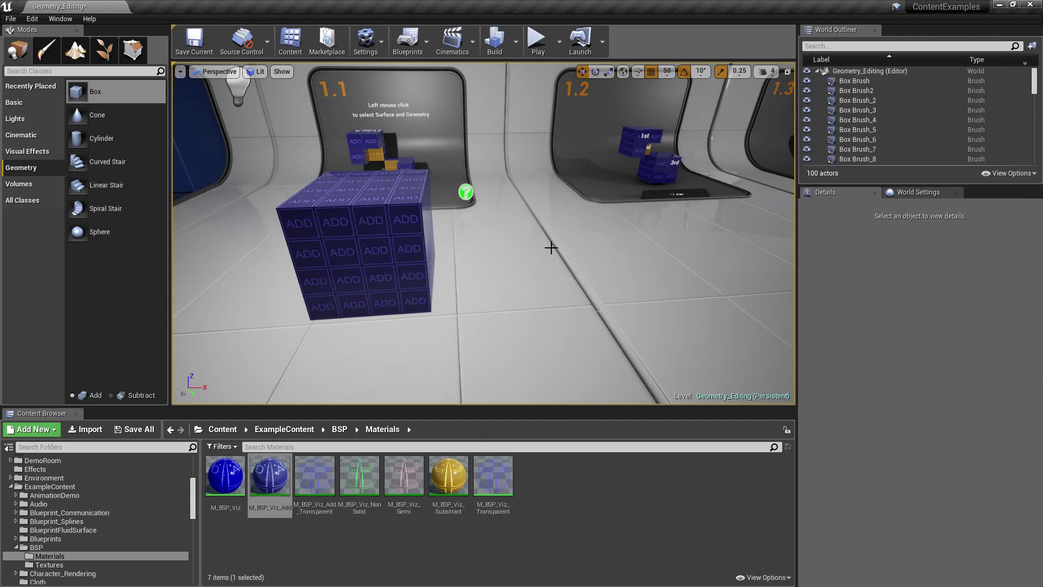
# - Place a subtractive box brush with the M_BSP_Viz_Substract material over the additive box's corner, at X 1000, Y -850, Z 250
pyautogui.click(453, 492)
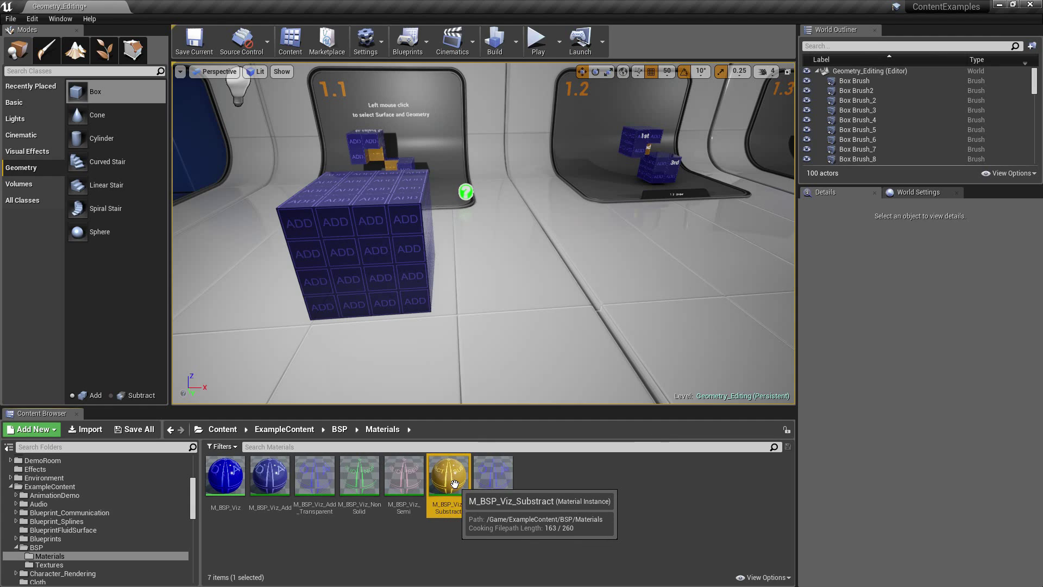
pyautogui.click(112, 394)
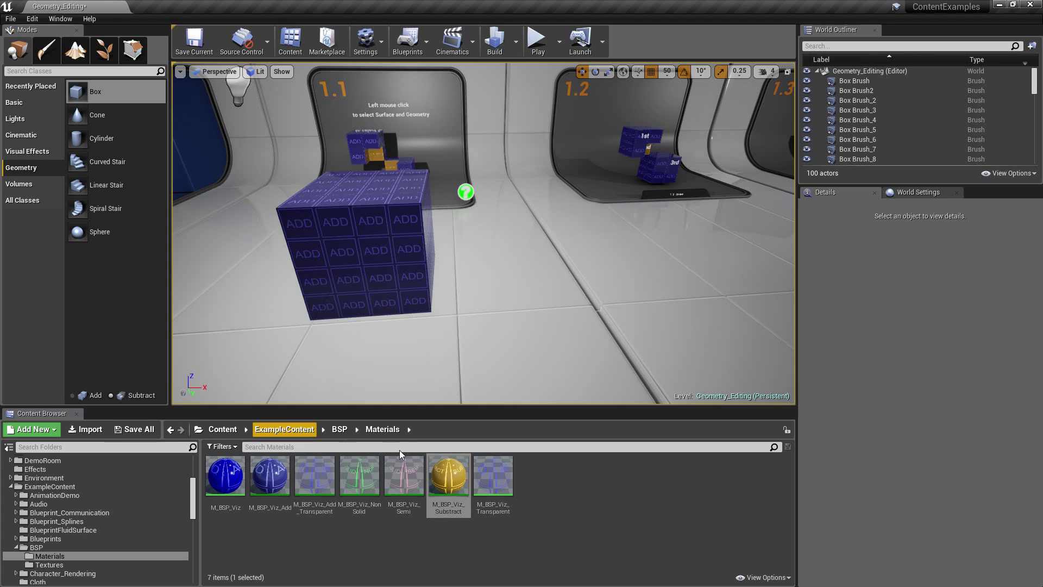
pyautogui.moveTo(90, 91)
pyautogui.mouseDown()
pyautogui.moveTo(327, 205)
pyautogui.moveTo(396, 226)
pyautogui.moveTo(412, 186)
pyautogui.moveTo(478, 210)
pyautogui.moveTo(522, 294)
pyautogui.moveTo(503, 291)
pyautogui.moveTo(506, 277)
pyautogui.moveTo(556, 263)
pyautogui.moveTo(511, 305)
pyautogui.moveTo(455, 294)
pyautogui.mouseUp()
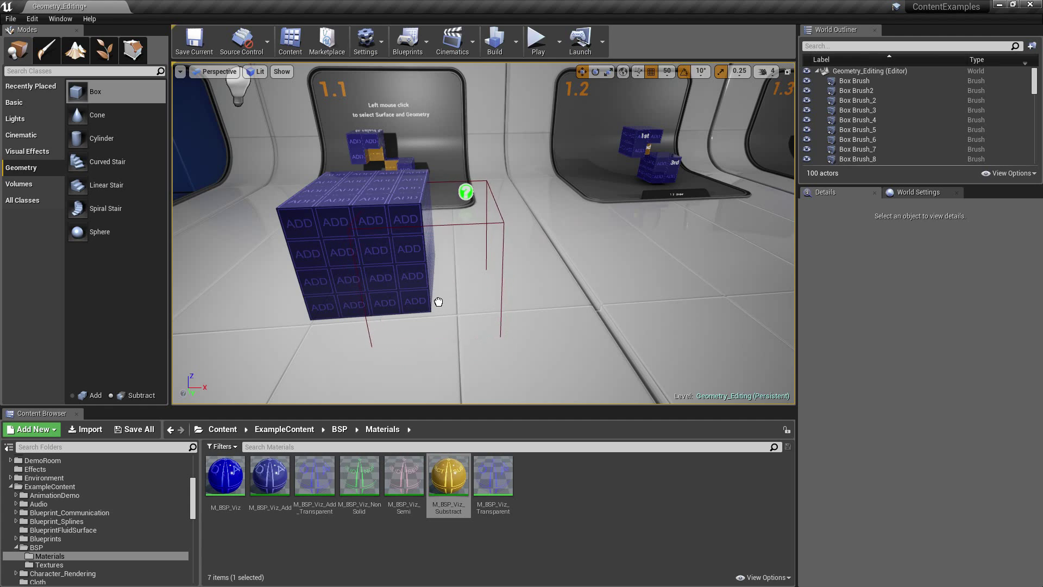
pyautogui.moveTo(530, 282); pyautogui.dragTo(481, 287)
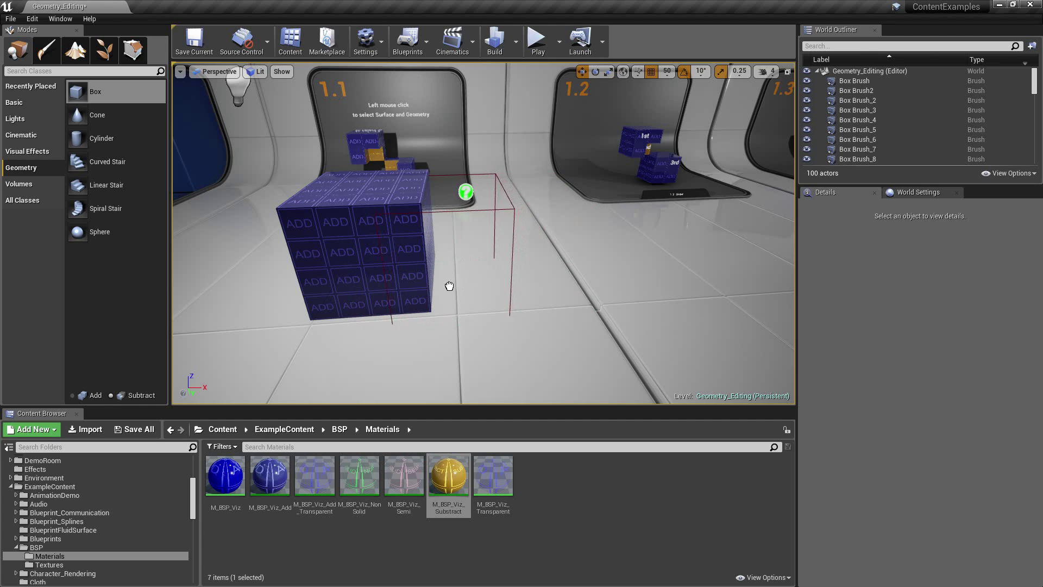
pyautogui.moveTo(413, 280); pyautogui.dragTo(492, 286)
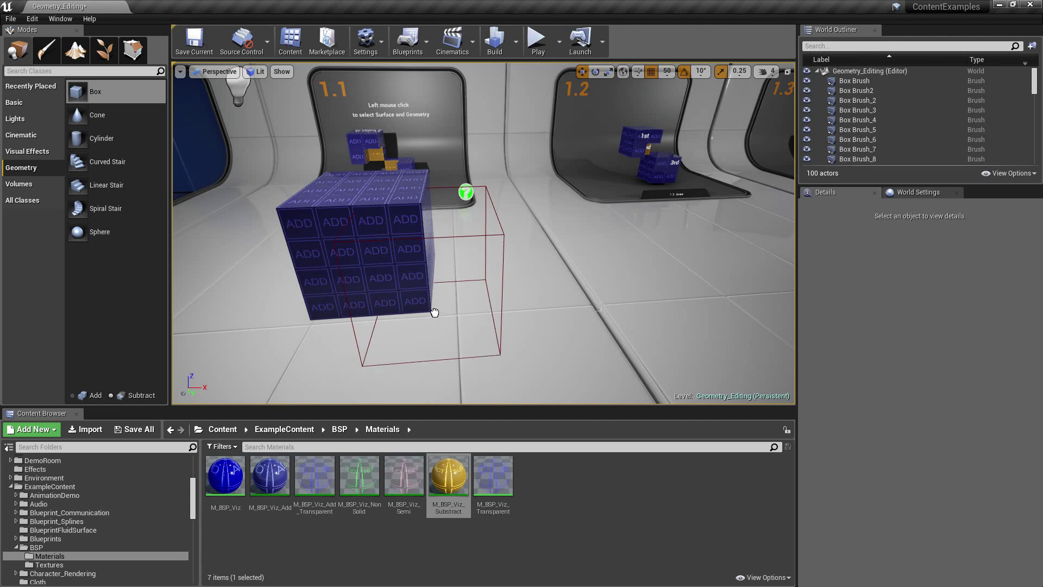
pyautogui.moveTo(434, 310)
pyautogui.mouseDown()
pyautogui.moveTo(398, 270)
pyautogui.moveTo(499, 298)
pyautogui.mouseUp()
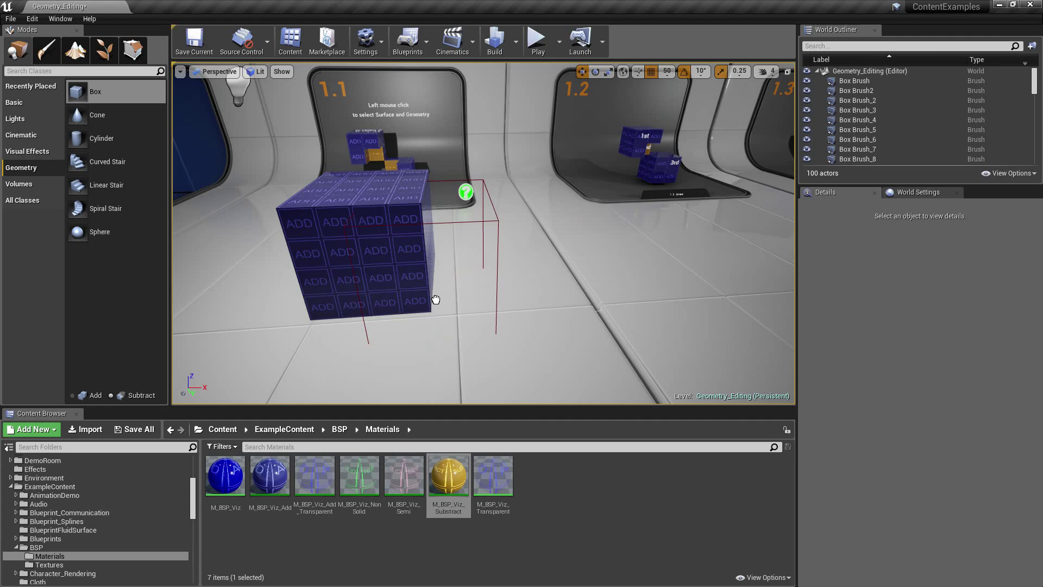
pyautogui.moveTo(436, 299); pyautogui.dragTo(437, 300)
pyautogui.press('f')
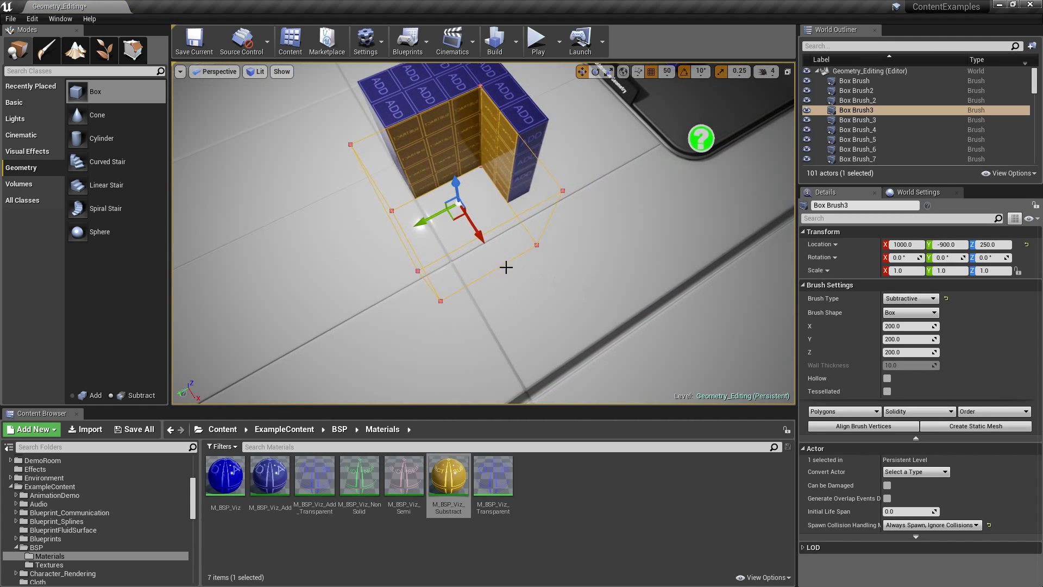
pyautogui.moveTo(478, 152); pyautogui.dragTo(533, 154, button='right')
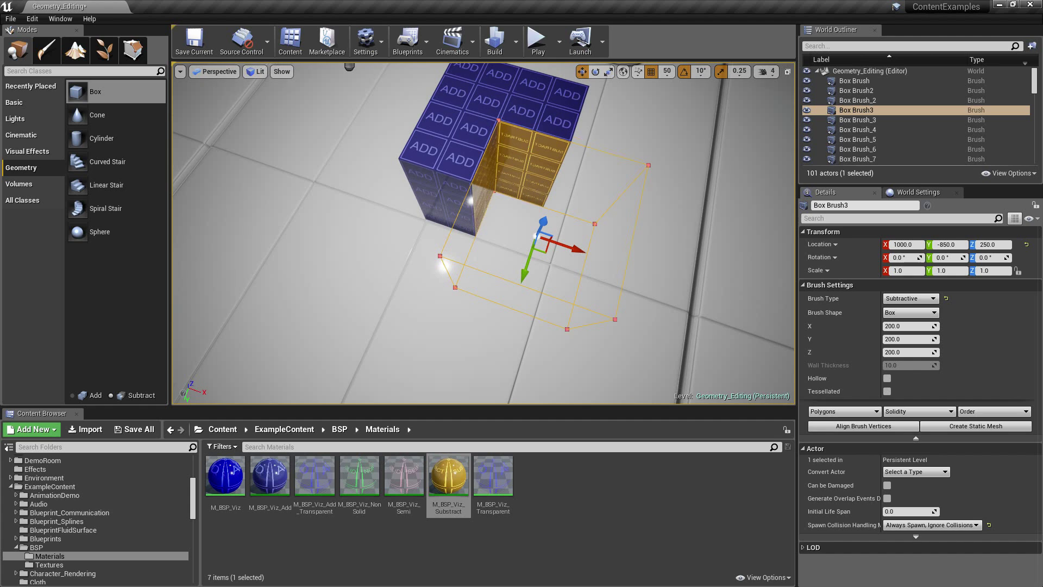
pyautogui.moveTo(521, 163)
pyautogui.keyDown('alt'); pyautogui.mouseDown()
pyautogui.moveTo(490, 212)
pyautogui.moveTo(414, 228)
pyautogui.moveTo(452, 246)
pyautogui.moveTo(393, 328)
pyautogui.mouseUp(); pyautogui.keyUp('alt')
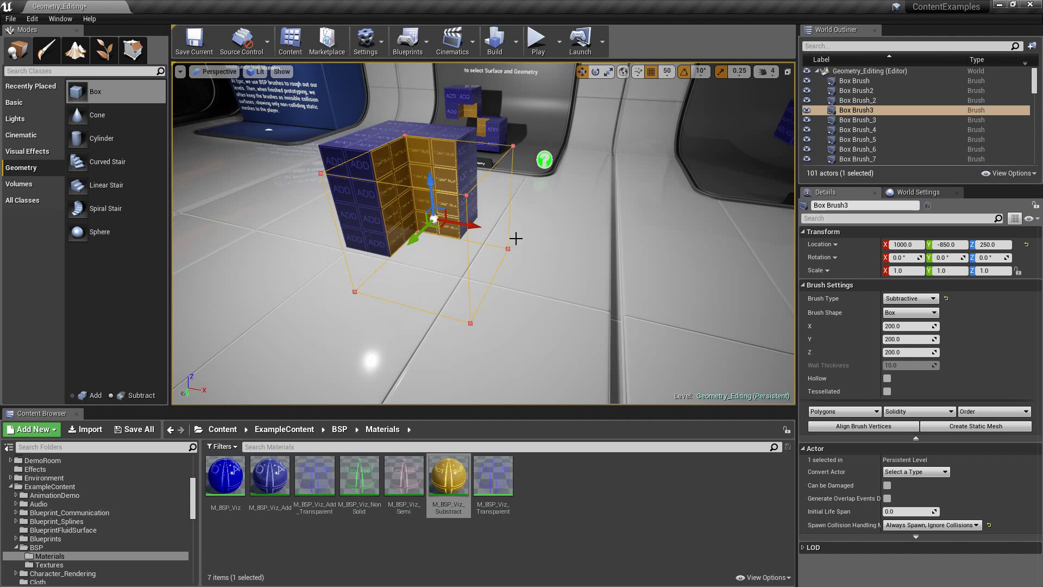
# - Examine from several angles how the subtractive brush cuts the corner of the additive box
pyautogui.moveTo(517, 238)
pyautogui.mouseDown(button='right')
pyautogui.moveTo(526, 193)
pyautogui.moveTo(515, 183)
pyautogui.moveTo(513, 204)
pyautogui.moveTo(538, 191)
pyautogui.mouseUp(button='right')
pyautogui.press('w')
pyautogui.scroll(5, 450, 187)
pyautogui.press('f')
pyautogui.moveTo(468, 208)
pyautogui.mouseDown(button='right')
pyautogui.moveTo(461, 180)
pyautogui.moveTo(474, 190)
pyautogui.moveTo(468, 207)
pyautogui.moveTo(543, 233)
pyautogui.mouseUp(button='right')
pyautogui.press('w')
pyautogui.press('s')
pyautogui.press('a')
pyautogui.press('a')
pyautogui.press('w')
pyautogui.press('d')
pyautogui.press('d')
pyautogui.moveTo(477, 200); pyautogui.dragTo(429, 216, button='right')
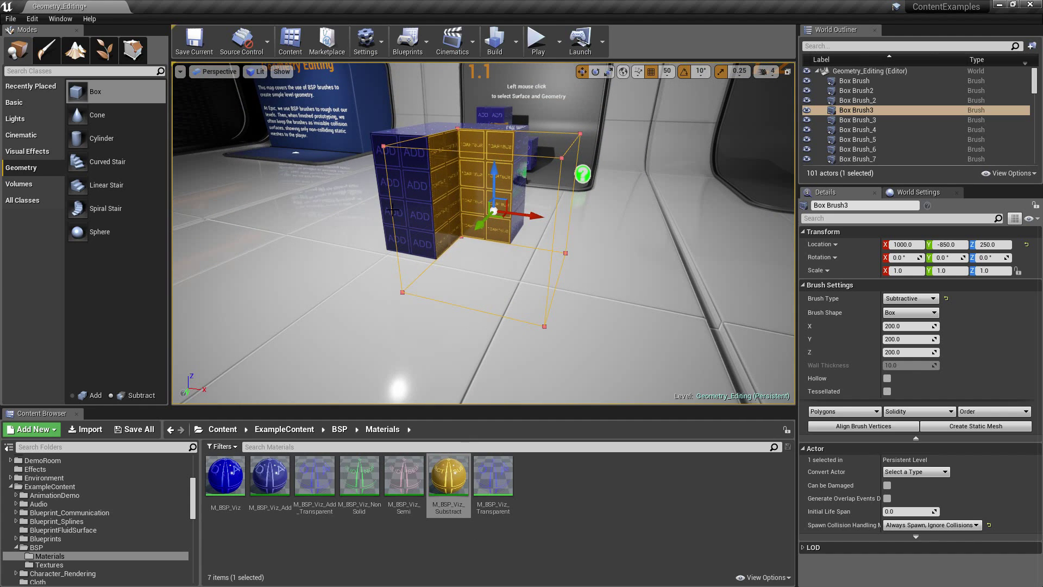
pyautogui.moveTo(454, 270); pyautogui.dragTo(473, 229, button='right')
pyautogui.press('w')
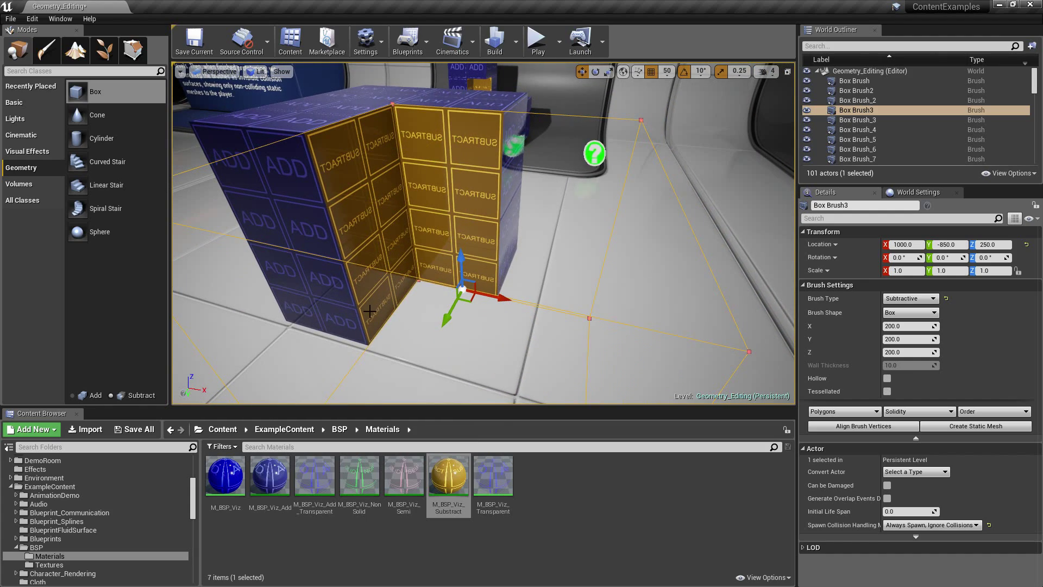
pyautogui.moveTo(370, 312)
pyautogui.mouseDown(button='right')
pyautogui.moveTo(375, 348)
pyautogui.moveTo(406, 327)
pyautogui.mouseUp(button='right')
pyautogui.moveTo(485, 204); pyautogui.dragTo(502, 212, button='right')
pyautogui.moveTo(385, 269); pyautogui.dragTo(511, 229, button='right')
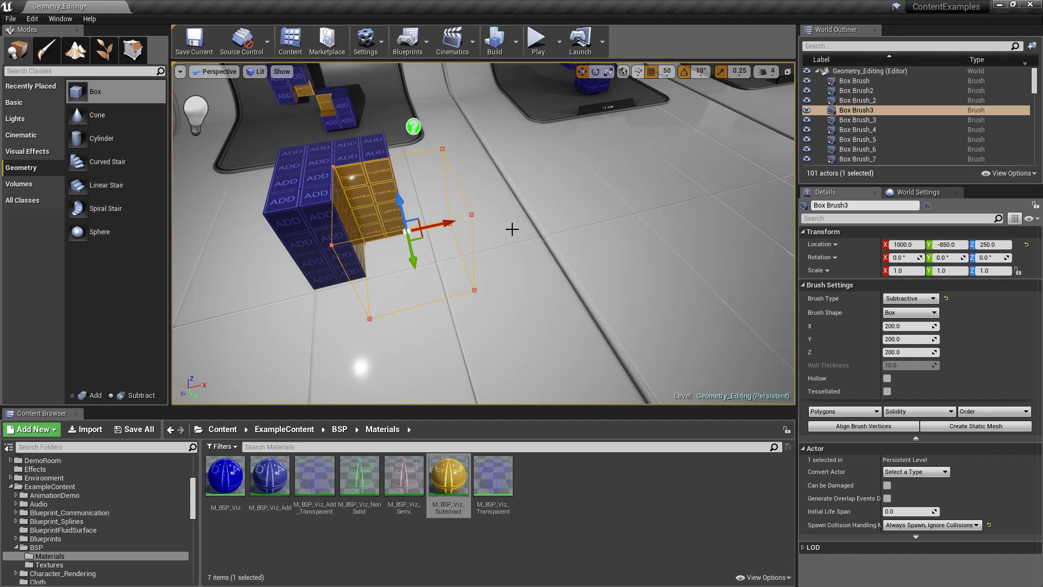
# - Inspect the cut corner's inner faces up close, selecting the back SUBTRACT face to check its surface material
pyautogui.click(518, 298)
pyautogui.moveTo(518, 298)
pyautogui.mouseDown(button='right')
pyautogui.moveTo(515, 320)
pyautogui.moveTo(508, 223)
pyautogui.mouseUp(button='right')
pyautogui.moveTo(521, 333); pyautogui.dragTo(462, 363, button='right')
pyautogui.click(353, 343)
pyautogui.moveTo(353, 343)
pyautogui.mouseDown(button='right')
pyautogui.moveTo(401, 235)
pyautogui.moveTo(332, 233)
pyautogui.mouseUp(button='right')
pyautogui.click(510, 283)
pyautogui.moveTo(509, 283); pyautogui.dragTo(591, 314, button='right')
pyautogui.click(467, 277)
pyautogui.moveTo(473, 259); pyautogui.dragTo(467, 231, button='right')
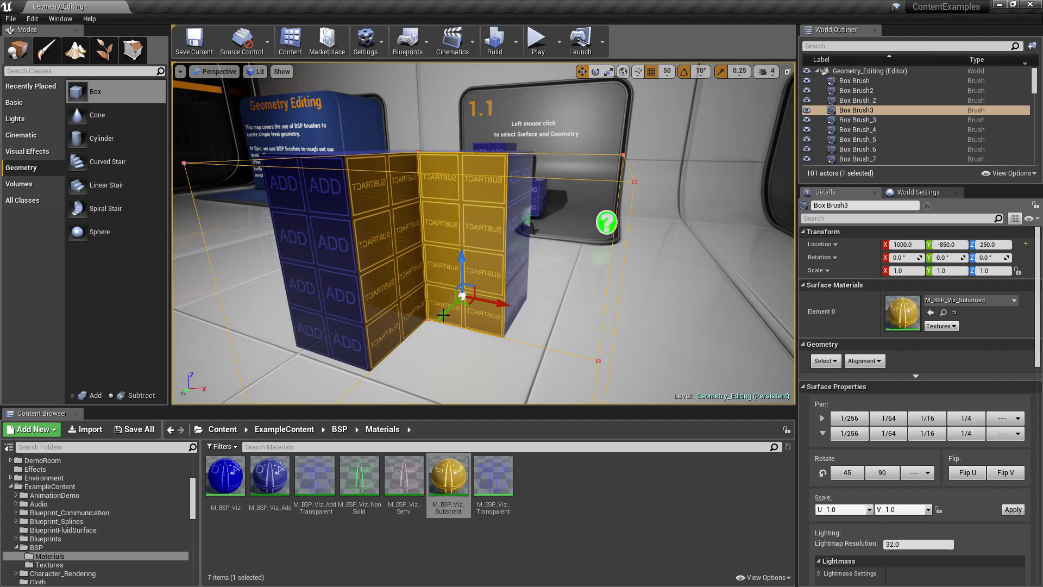
pyautogui.moveTo(461, 302); pyautogui.dragTo(486, 308, button='right')
pyautogui.click(460, 305)
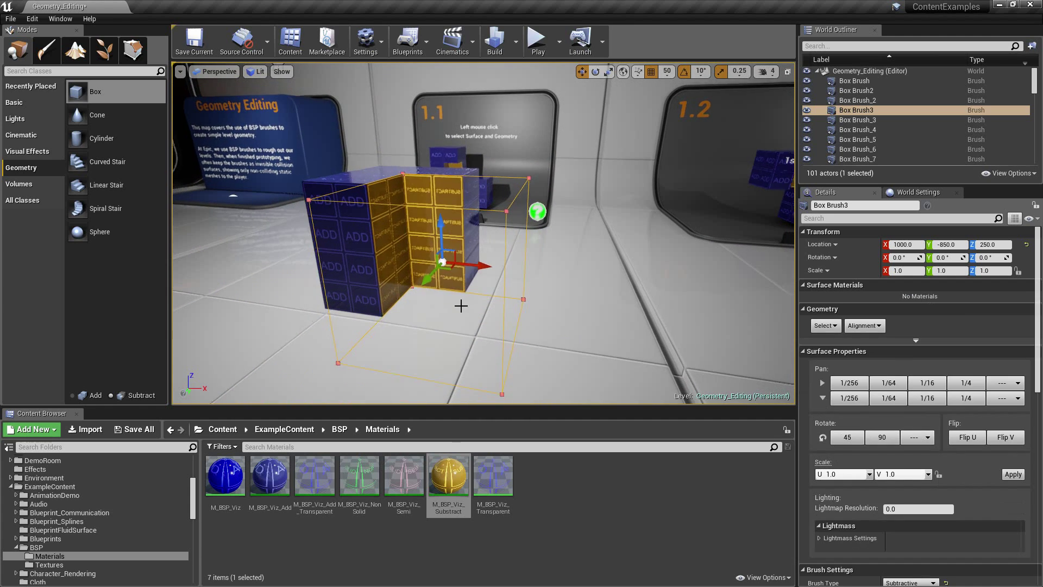
# - Switch the viewport to another view mode and return it to Lit
pyautogui.click(257, 72)
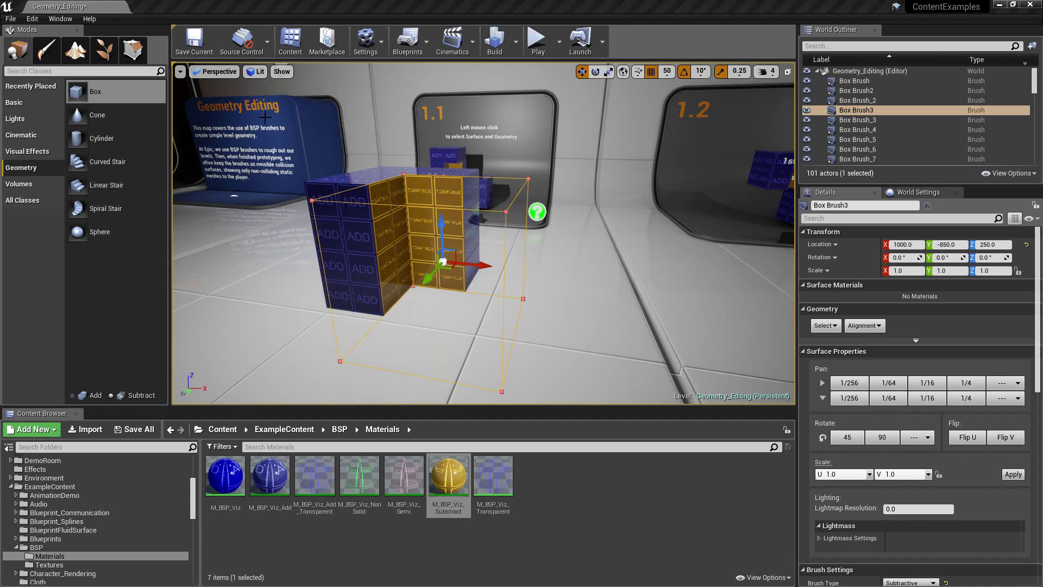
pyautogui.click(272, 115)
pyautogui.moveTo(380, 179)
pyautogui.mouseDown(button='right')
pyautogui.moveTo(435, 177)
pyautogui.moveTo(402, 180)
pyautogui.mouseUp(button='right')
pyautogui.click(266, 73)
pyautogui.click(269, 94)
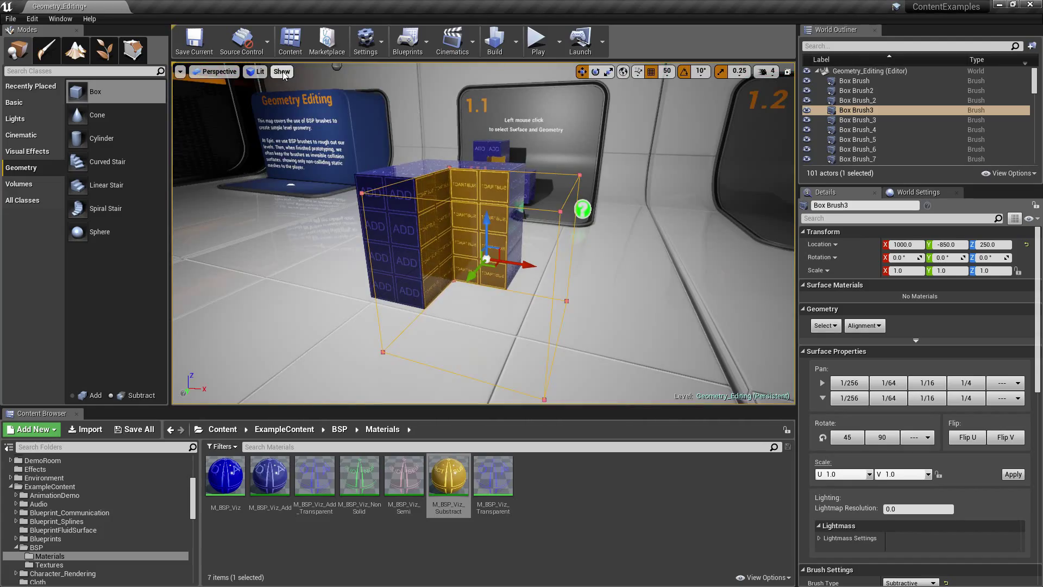
# - Show collision in the viewport with nothing selected to view the brush outlines, and hide collision again
pyautogui.click(283, 72)
pyautogui.click(274, 136)
pyautogui.moveTo(478, 196)
pyautogui.mouseDown(button='right')
pyautogui.moveTo(538, 228)
pyautogui.moveTo(633, 217)
pyautogui.moveTo(405, 223)
pyautogui.moveTo(532, 236)
pyautogui.moveTo(603, 225)
pyautogui.moveTo(573, 227)
pyautogui.mouseUp(button='right')
pyautogui.press('Escape')
pyautogui.moveTo(249, 117); pyautogui.dragTo(249, 120)
pyautogui.click(281, 71)
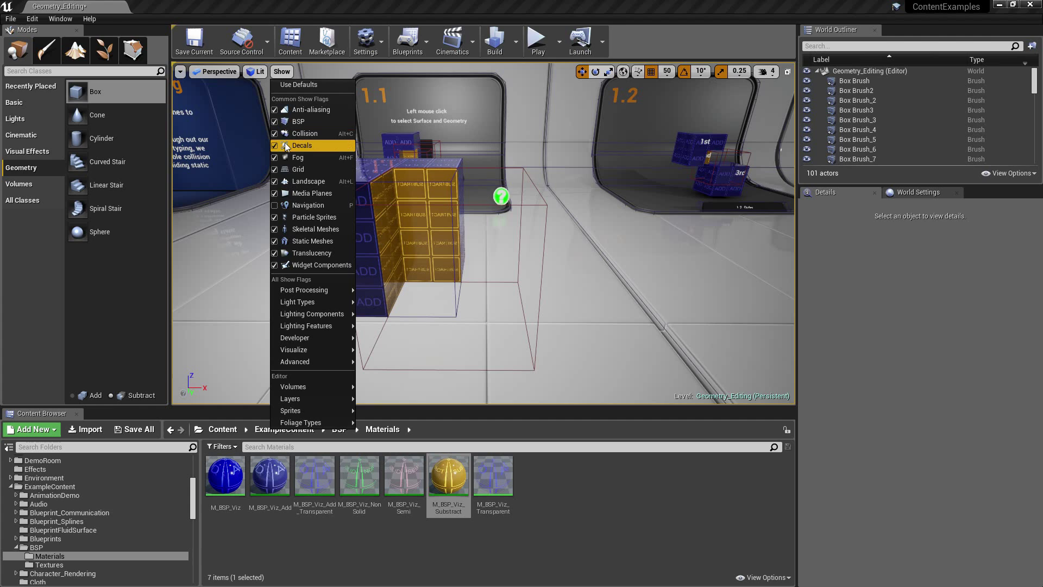
pyautogui.click(275, 135)
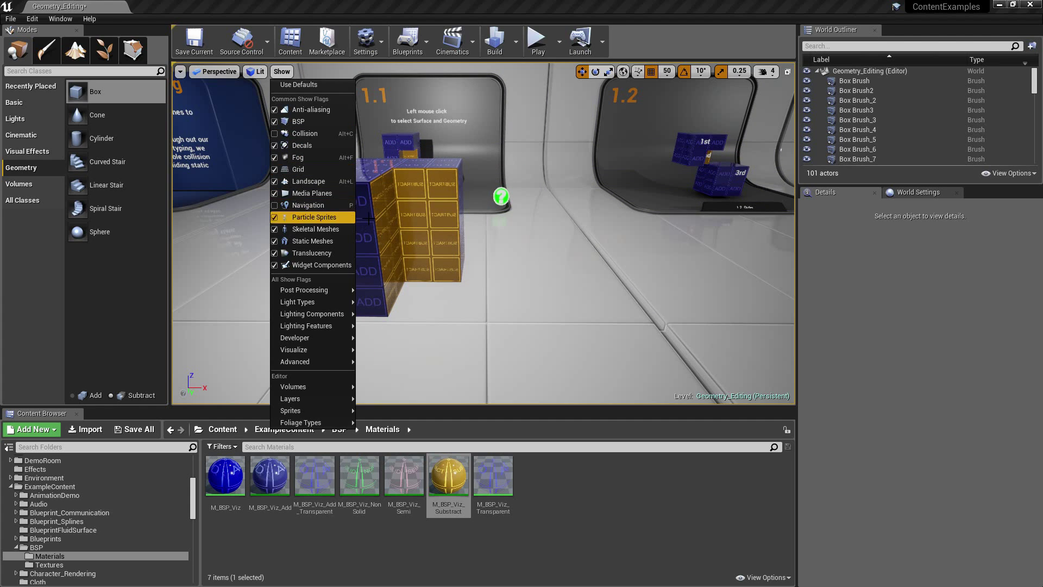
pyautogui.moveTo(478, 213); pyautogui.dragTo(440, 214, button='right')
pyautogui.moveTo(425, 284)
pyautogui.mouseDown(button='right')
pyautogui.moveTo(427, 271)
pyautogui.moveTo(419, 291)
pyautogui.moveTo(459, 290)
pyautogui.mouseUp(button='right')
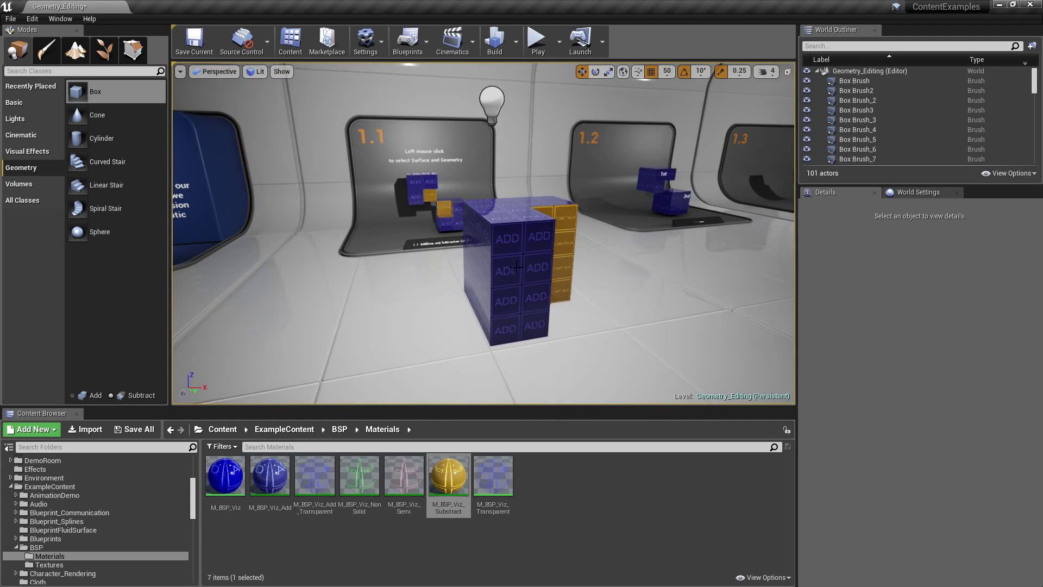
# - Delete the subtractive box brush that cuts the additive box's corner
pyautogui.click(518, 267)
pyautogui.moveTo(441, 252); pyautogui.dragTo(434, 251, button='right')
pyautogui.click(434, 251)
pyautogui.press('Delete')
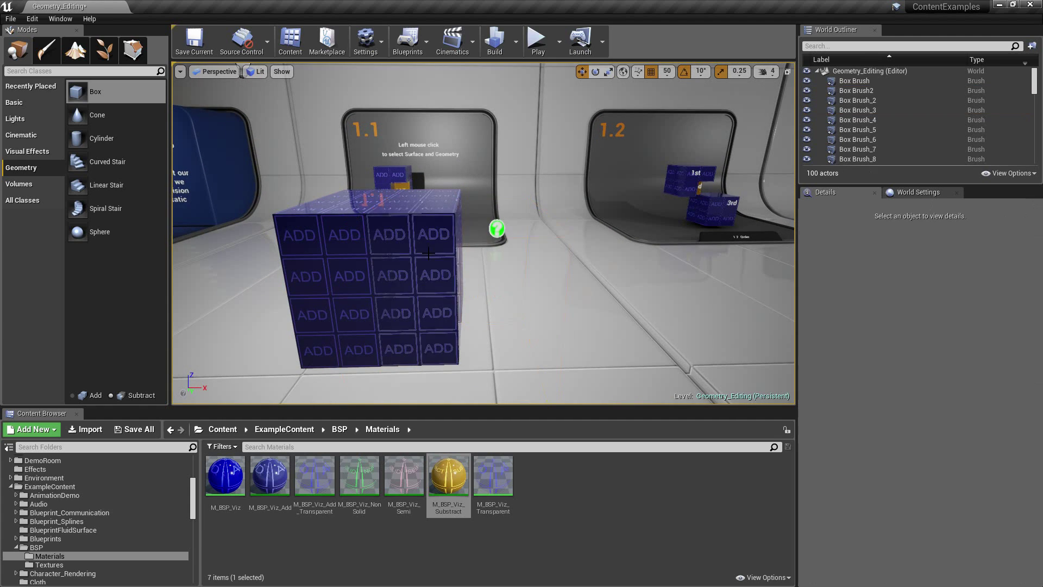
# - Select the remaining additive box brush, alternating between its front surface and the whole brush
pyautogui.click(438, 276)
pyautogui.moveTo(439, 276)
pyautogui.mouseDown(button='right')
pyautogui.moveTo(418, 268)
pyautogui.moveTo(433, 288)
pyautogui.mouseUp(button='right')
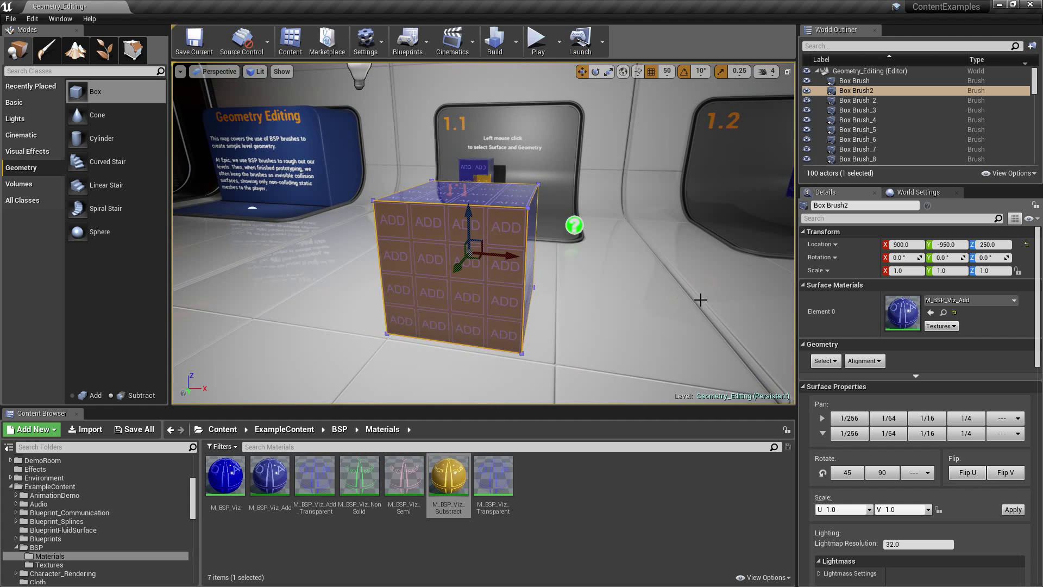
pyautogui.moveTo(485, 266); pyautogui.dragTo(471, 241, button='right')
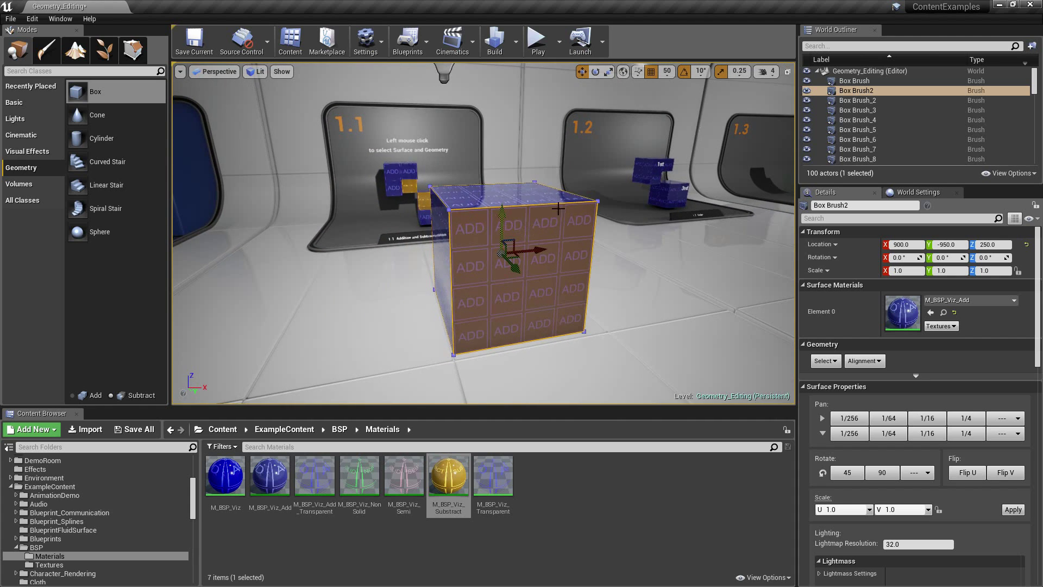
pyautogui.click(487, 259)
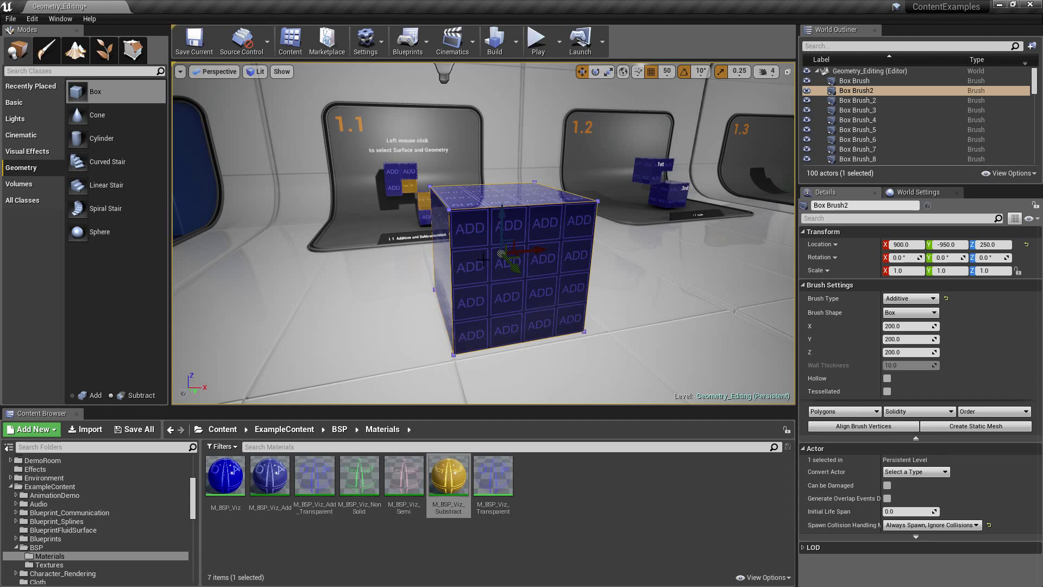
pyautogui.click(484, 260)
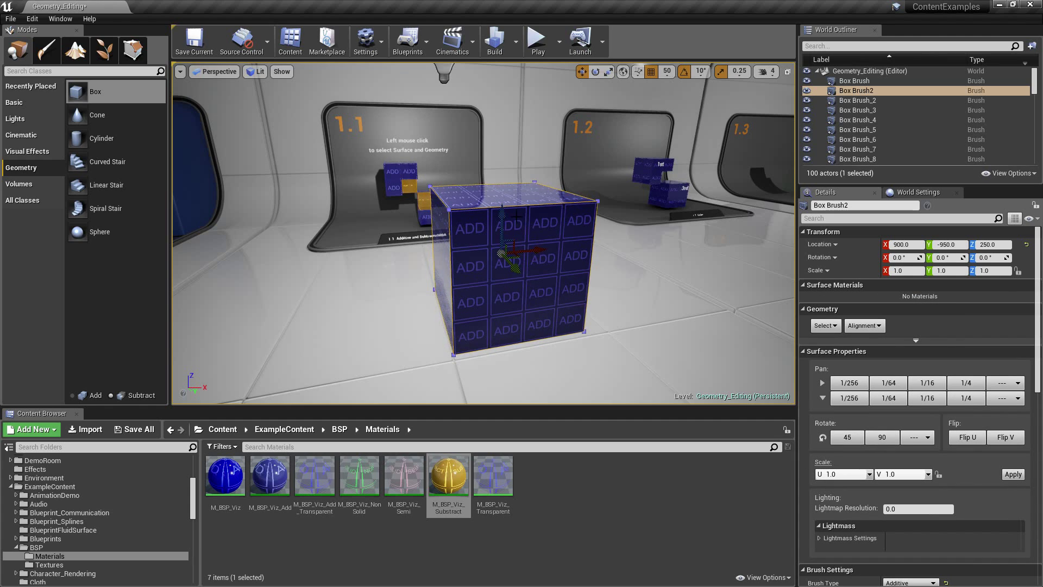
pyautogui.click(473, 246)
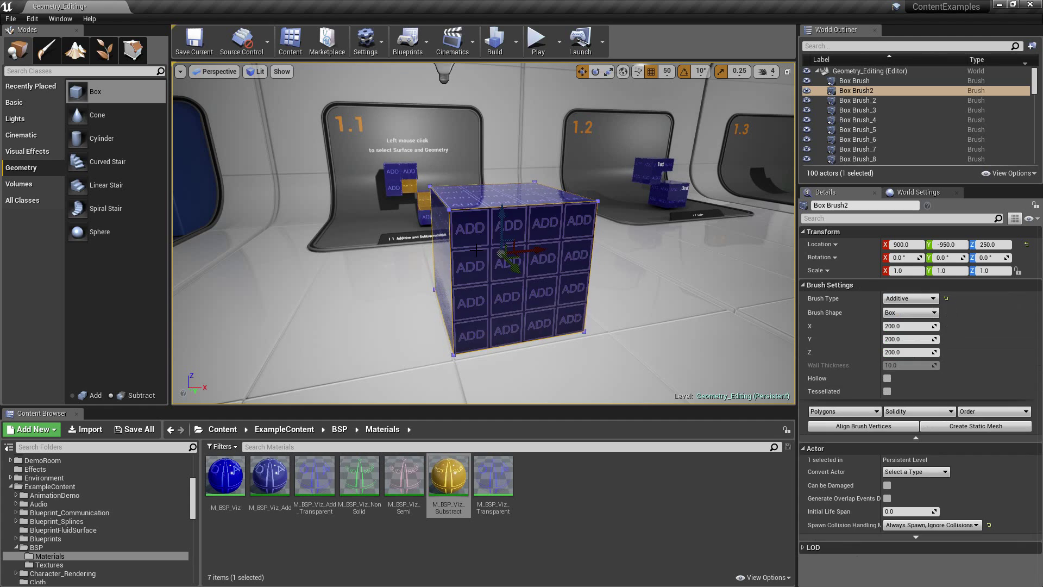
pyautogui.click(478, 257)
# - Examine the selected additive box brush and its vertices from several sides
pyautogui.press('a')
pyautogui.moveTo(457, 210); pyautogui.dragTo(487, 241, button='right')
pyautogui.press('w')
pyautogui.press('s')
pyautogui.click(474, 231)
pyautogui.click(474, 192)
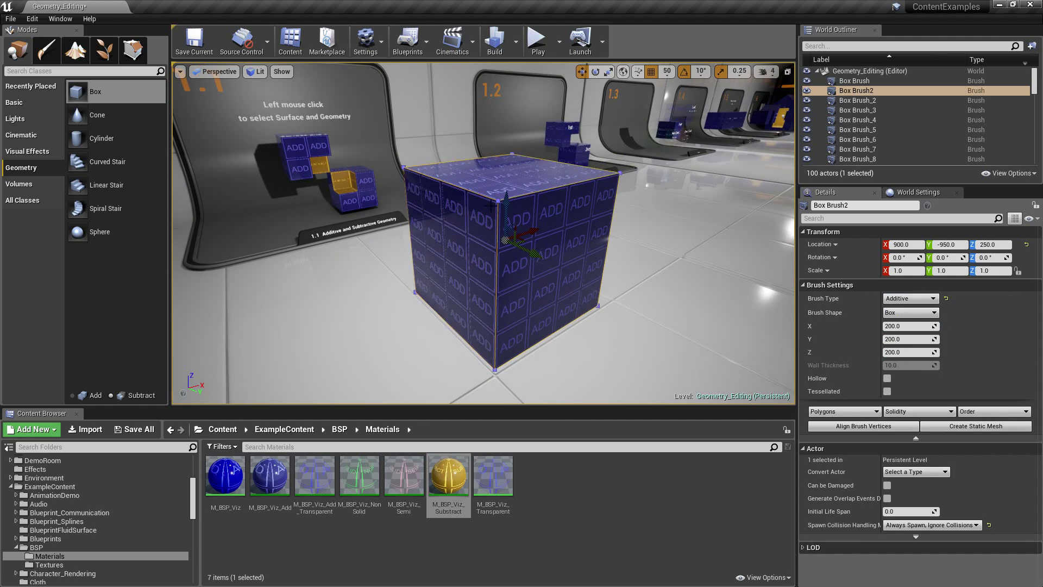
pyautogui.press('d')
pyautogui.moveTo(473, 192); pyautogui.dragTo(381, 195, button='right')
pyautogui.press('s')
pyautogui.moveTo(472, 150); pyautogui.dragTo(432, 162, button='right')
pyautogui.press('d')
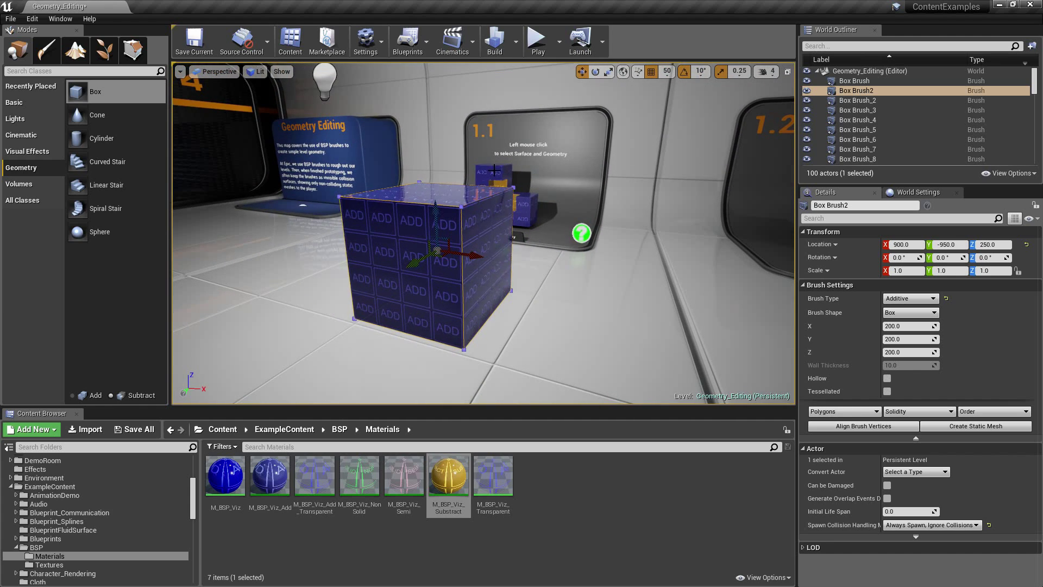
pyautogui.keyDown('alt'); pyautogui.moveTo(496, 172); pyautogui.dragTo(532, 257); pyautogui.keyUp('alt')
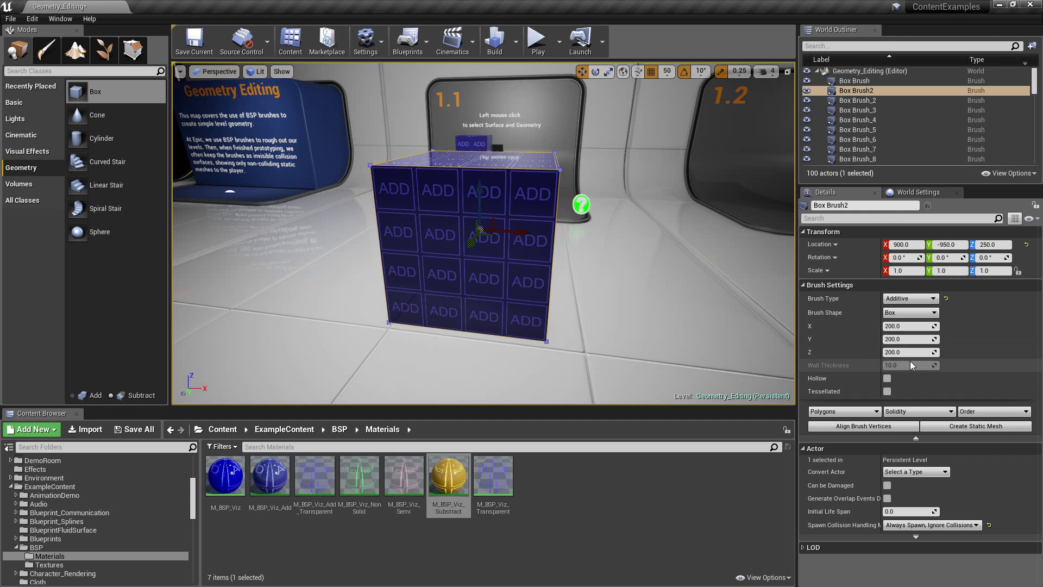
# - Resize the additive box brush to 100 in X, Y and Z in its brush settings
pyautogui.click(908, 326)
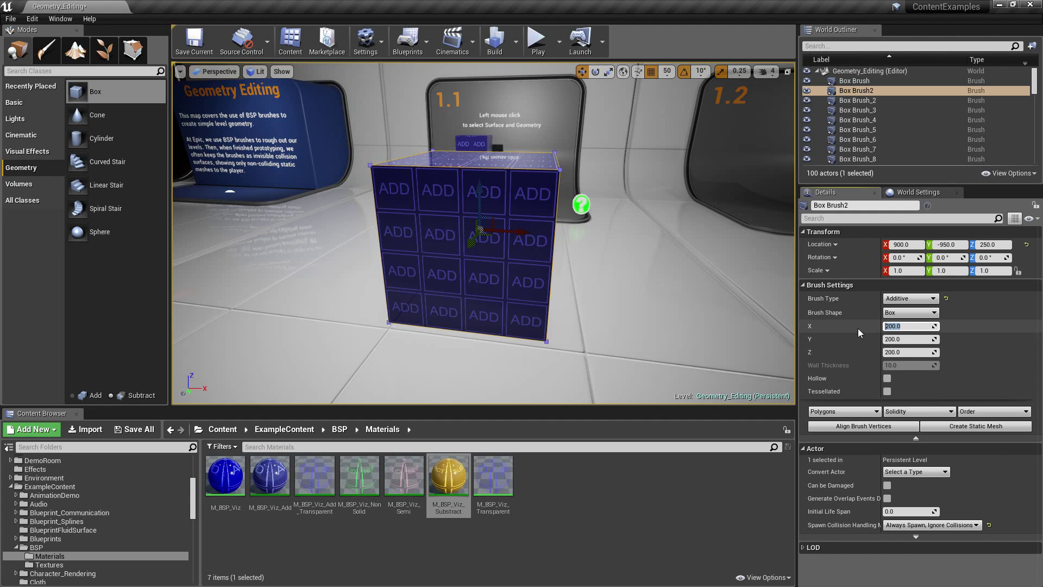
pyautogui.write('11')
pyautogui.write('0')
pyautogui.press('Tab')
pyautogui.write('100')
pyautogui.press('Tab')
pyautogui.write('100')
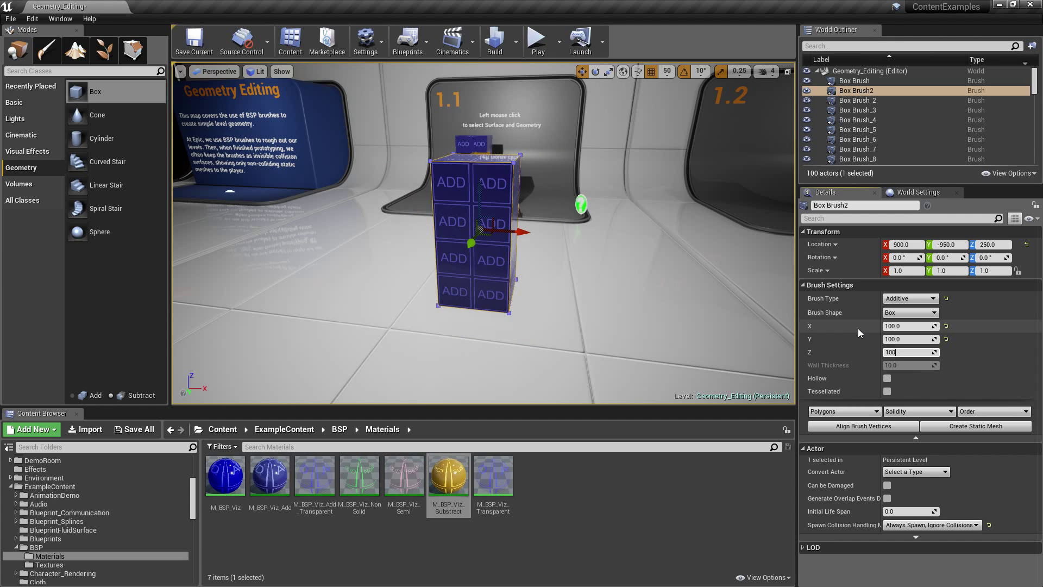
pyautogui.press('Return')
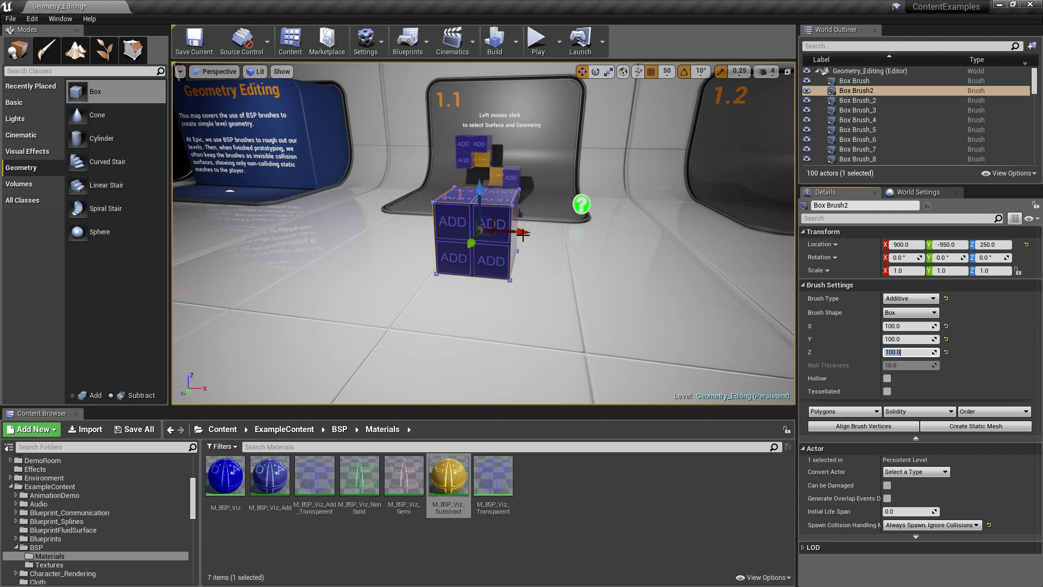
# - Duplicate the small additive box brush and place the copy at X 1000, Y -900, Z 250
pyautogui.press('d')
pyautogui.moveTo(470, 157); pyautogui.dragTo(499, 237, button='right')
pyautogui.press('a')
pyautogui.press('a')
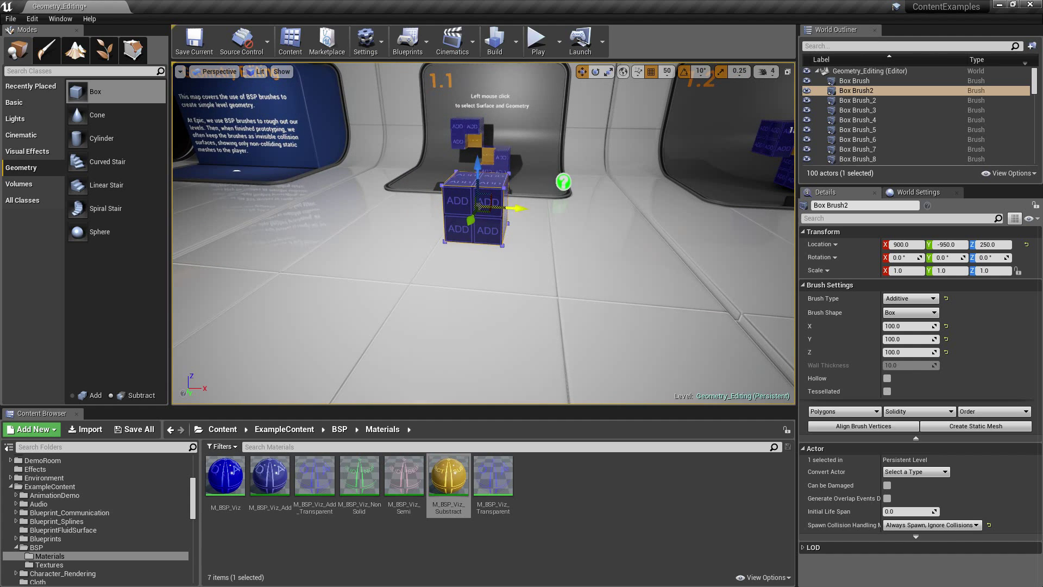
pyautogui.keyDown('alt'); pyautogui.moveTo(520, 208); pyautogui.dragTo(588, 213); pyautogui.keyUp('alt')
pyautogui.press('d')
pyautogui.moveTo(660, 224); pyautogui.dragTo(533, 244, button='right')
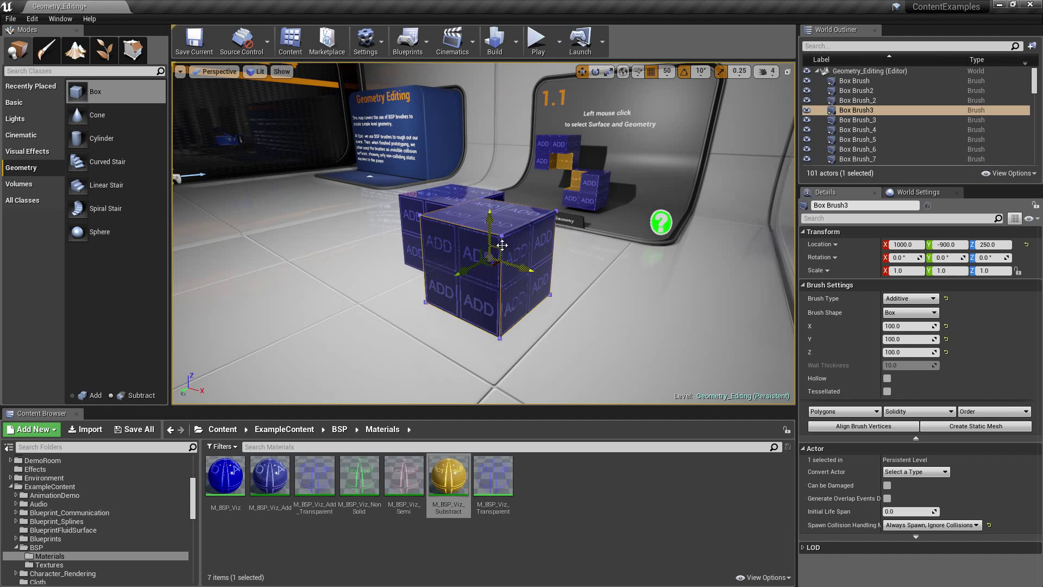
# - Move the duplicated small box brush to X 950, Y -900, Z 200 so it overlaps the original brush's corner
pyautogui.moveTo(490, 218); pyautogui.dragTo(490, 262)
pyautogui.press('a')
pyautogui.moveTo(489, 262); pyautogui.dragTo(565, 277, button='right')
pyautogui.moveTo(559, 265); pyautogui.dragTo(517, 262)
pyautogui.moveTo(567, 319); pyautogui.dragTo(565, 318, button='right')
pyautogui.press('s')
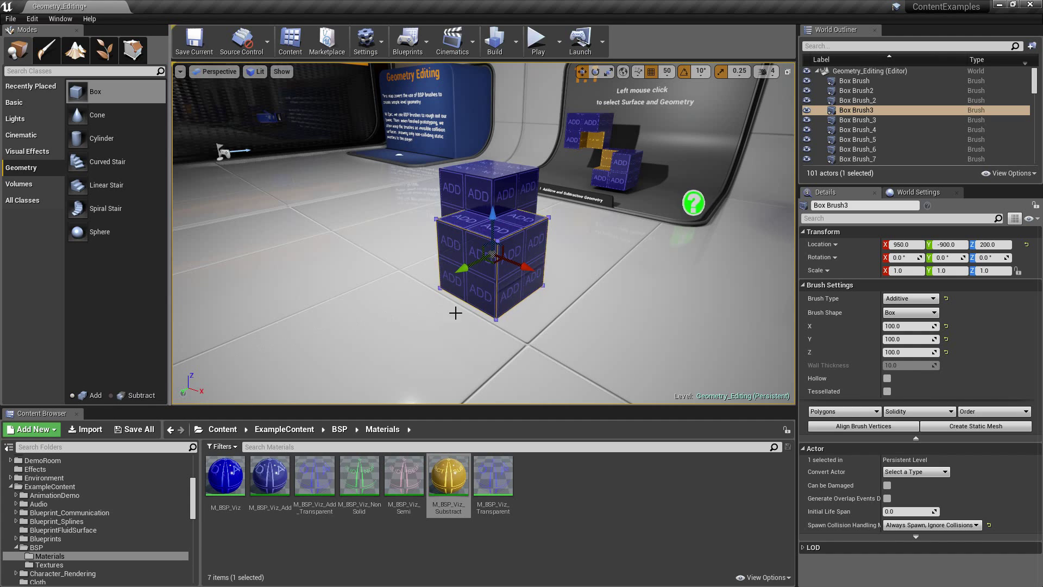
# - Change the brush type of the overlapping box copy to Subtractive
pyautogui.moveTo(446, 308); pyautogui.dragTo(508, 304, button='right')
pyautogui.click(911, 299)
pyautogui.click(903, 320)
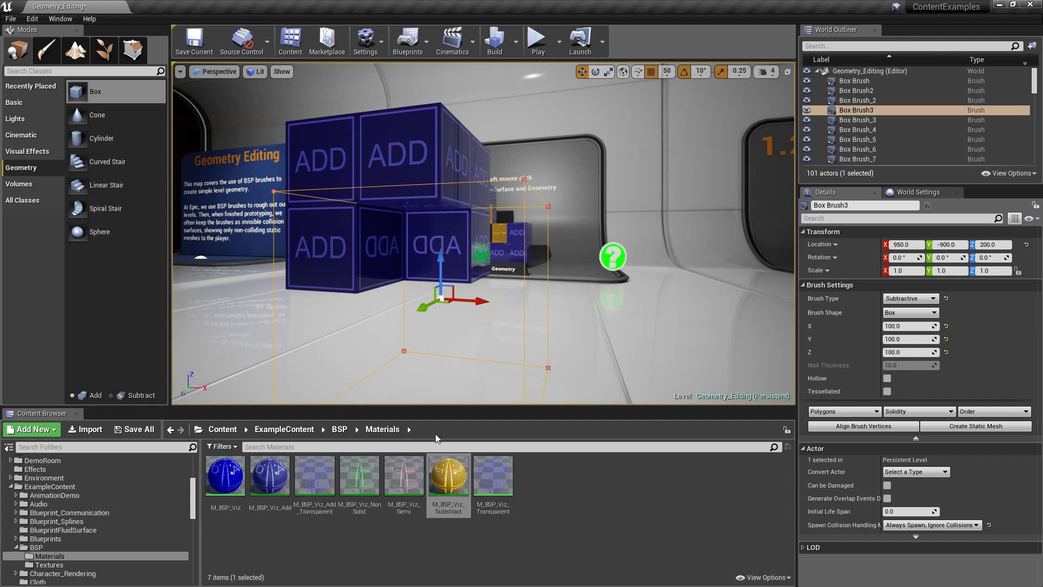
# - Apply the M_BSP_Viz_Substract material to the inner surfaces of the cut-out in the additive box
pyautogui.click(432, 271)
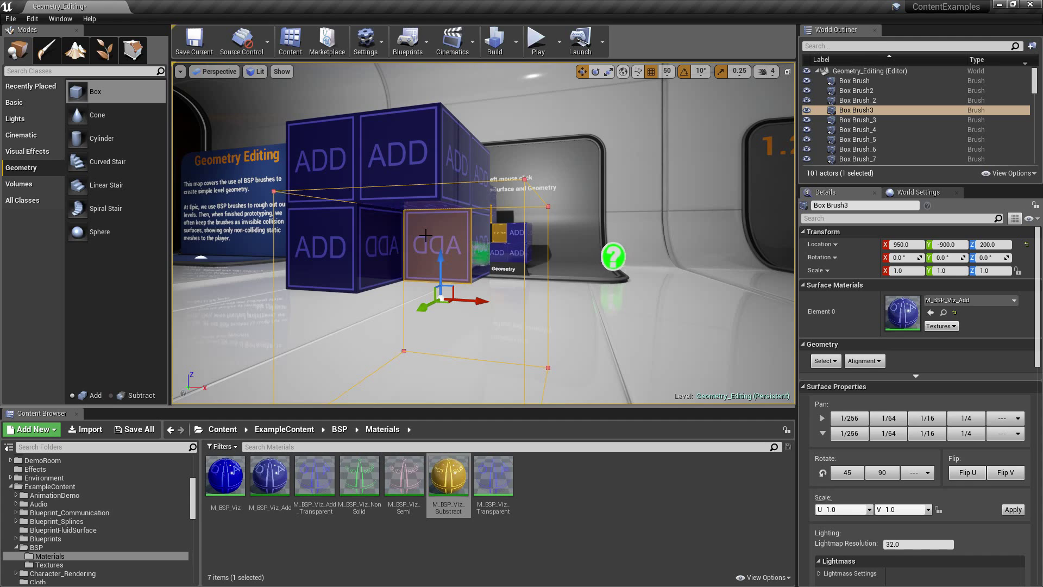
pyautogui.keyDown('ctrl'); pyautogui.click(381, 247); pyautogui.keyUp('ctrl')
pyautogui.moveTo(449, 476)
pyautogui.mouseDown()
pyautogui.moveTo(483, 473)
pyautogui.moveTo(902, 313)
pyautogui.mouseUp()
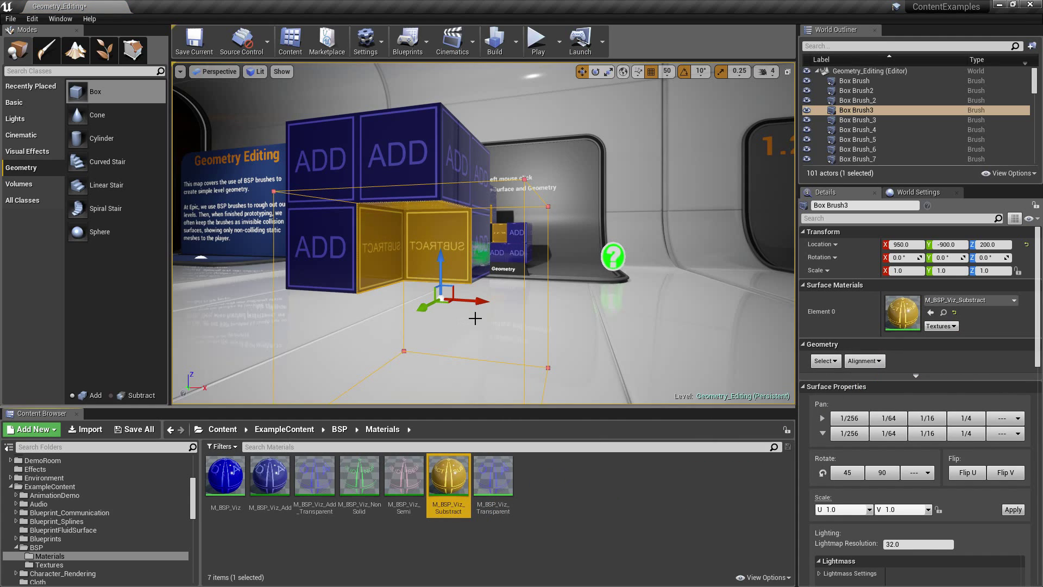
pyautogui.moveTo(437, 225)
pyautogui.mouseDown(button='right')
pyautogui.moveTo(429, 293)
pyautogui.moveTo(451, 279)
pyautogui.moveTo(378, 174)
pyautogui.mouseUp(button='right')
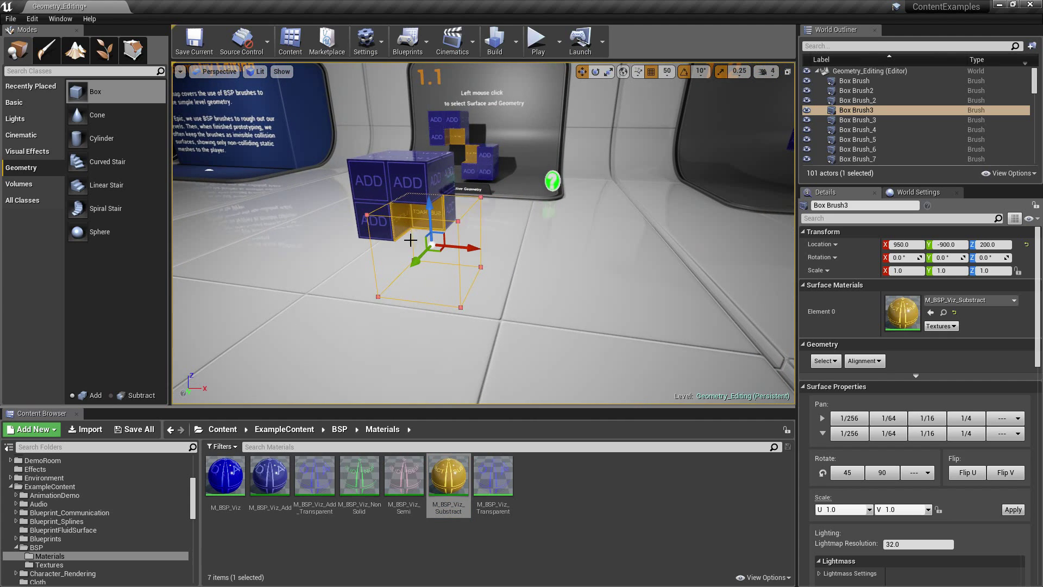
# - Duplicate the original additive box brush, place the copy at X 1000, Y -950, Z 200, and clear the selection
pyautogui.click(383, 218)
pyautogui.moveTo(383, 219)
pyautogui.mouseDown(button='right')
pyautogui.moveTo(408, 236)
pyautogui.moveTo(421, 209)
pyautogui.moveTo(416, 222)
pyautogui.moveTo(333, 217)
pyautogui.mouseUp(button='right')
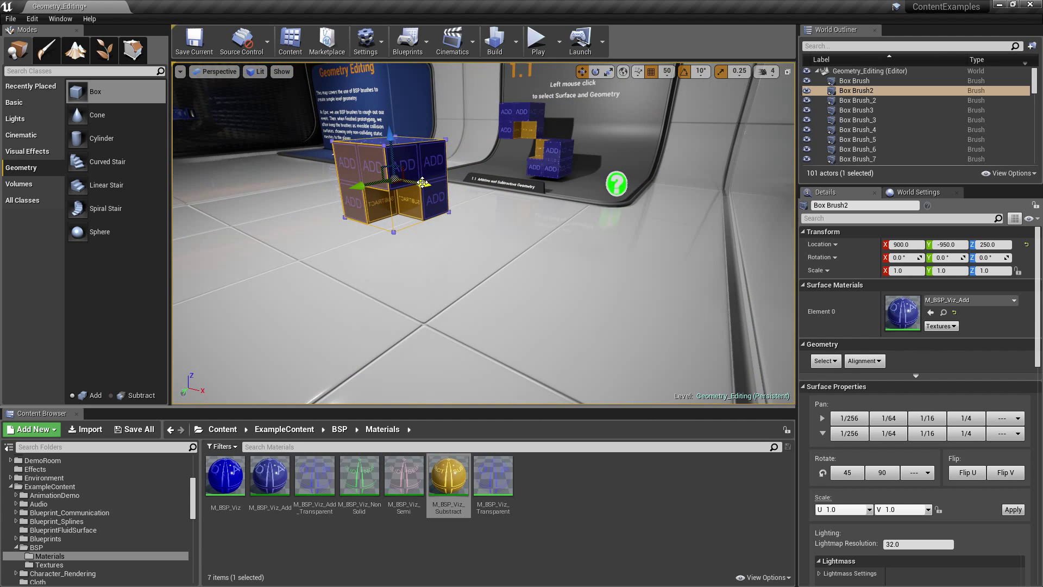
pyautogui.keyDown('alt'); pyautogui.moveTo(434, 187); pyautogui.dragTo(459, 201); pyautogui.keyUp('alt')
pyautogui.moveTo(459, 201); pyautogui.dragTo(519, 203, button='right')
pyautogui.moveTo(590, 203); pyautogui.dragTo(567, 207, button='right')
pyautogui.moveTo(549, 221); pyautogui.dragTo(535, 229)
pyautogui.moveTo(534, 228); pyautogui.dragTo(609, 229, button='right')
pyautogui.moveTo(513, 210); pyautogui.dragTo(522, 215, button='right')
pyautogui.click(508, 218)
pyautogui.press('Escape')
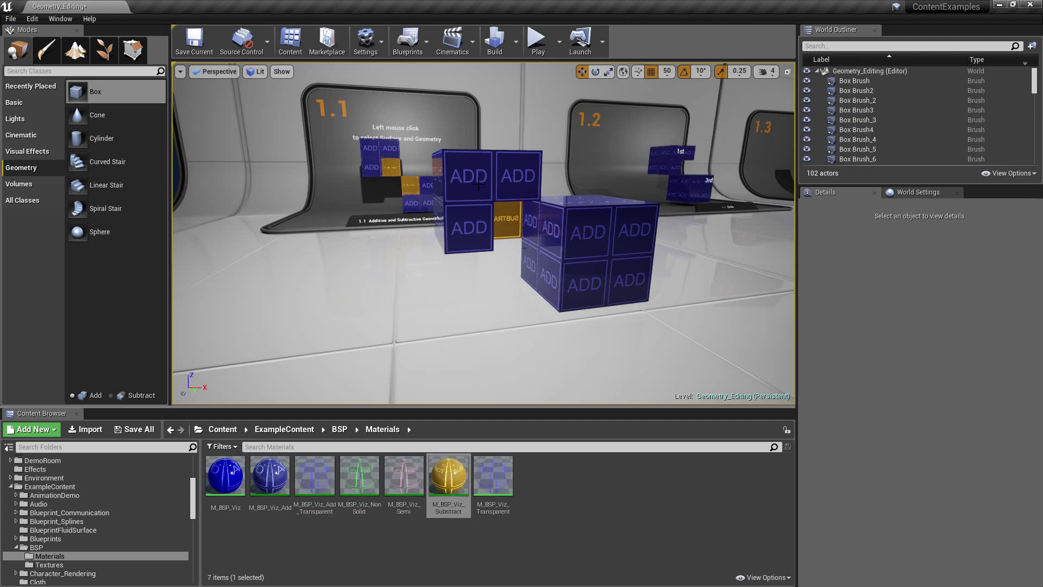
# - Select the original additive brush and its subtractive brush together and raise them to Z 300 and Z 250 respectively
pyautogui.click(513, 212)
pyautogui.moveTo(513, 212)
pyautogui.mouseDown(button='right')
pyautogui.moveTo(532, 230)
pyautogui.moveTo(513, 227)
pyautogui.mouseUp(button='right')
pyautogui.keyDown('ctrl'); pyautogui.click(460, 196); pyautogui.keyUp('ctrl')
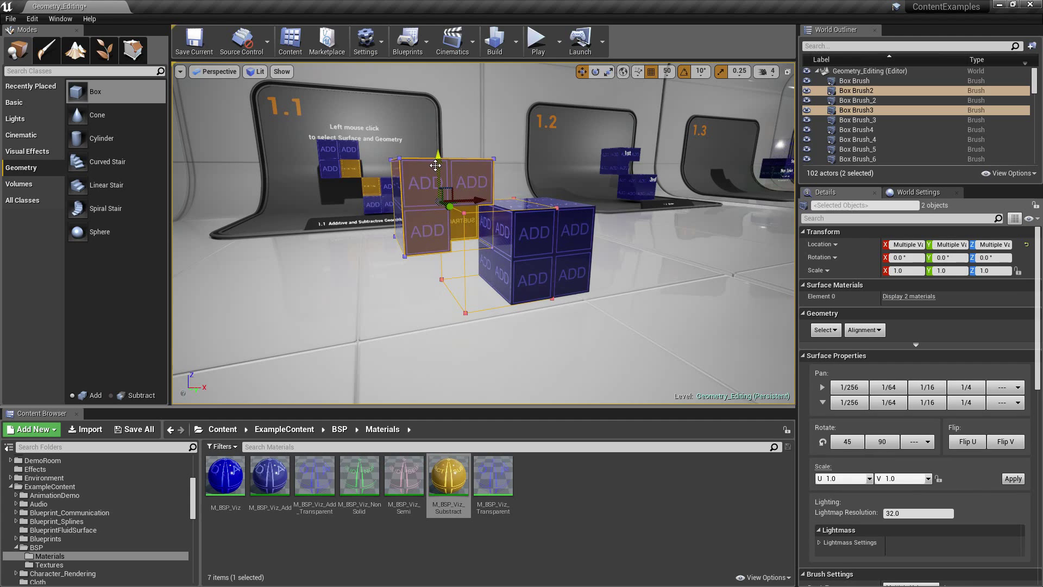
pyautogui.moveTo(436, 165); pyautogui.dragTo(436, 114)
pyautogui.moveTo(437, 114)
pyautogui.mouseDown(button='right')
pyautogui.moveTo(447, 110)
pyautogui.moveTo(391, 111)
pyautogui.moveTo(376, 129)
pyautogui.mouseUp(button='right')
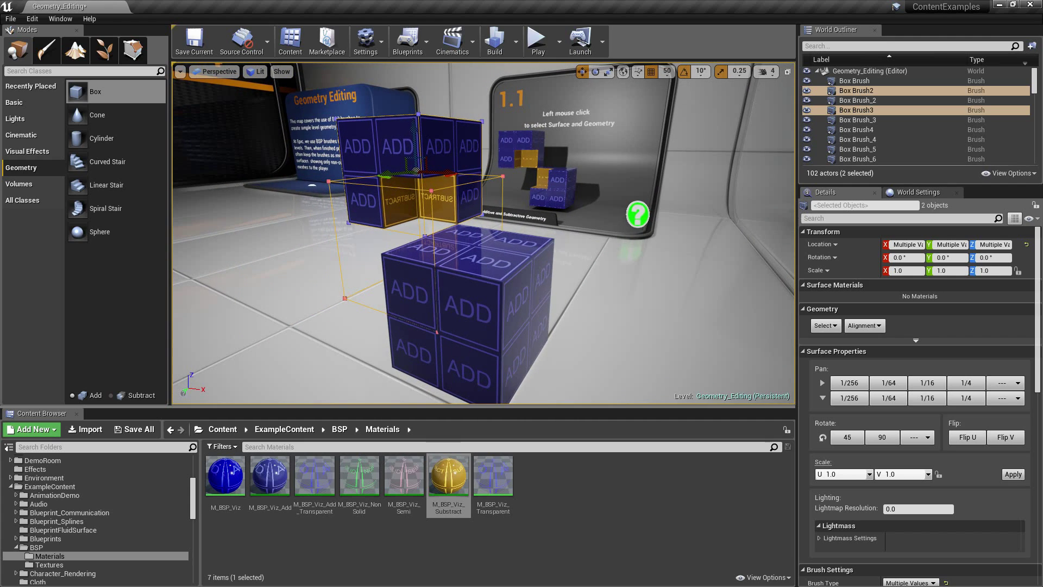
# - Select the front surface of the duplicated additive box and examine the brush from several sides
pyautogui.moveTo(565, 227); pyautogui.dragTo(570, 239, button='right')
pyautogui.click(502, 288)
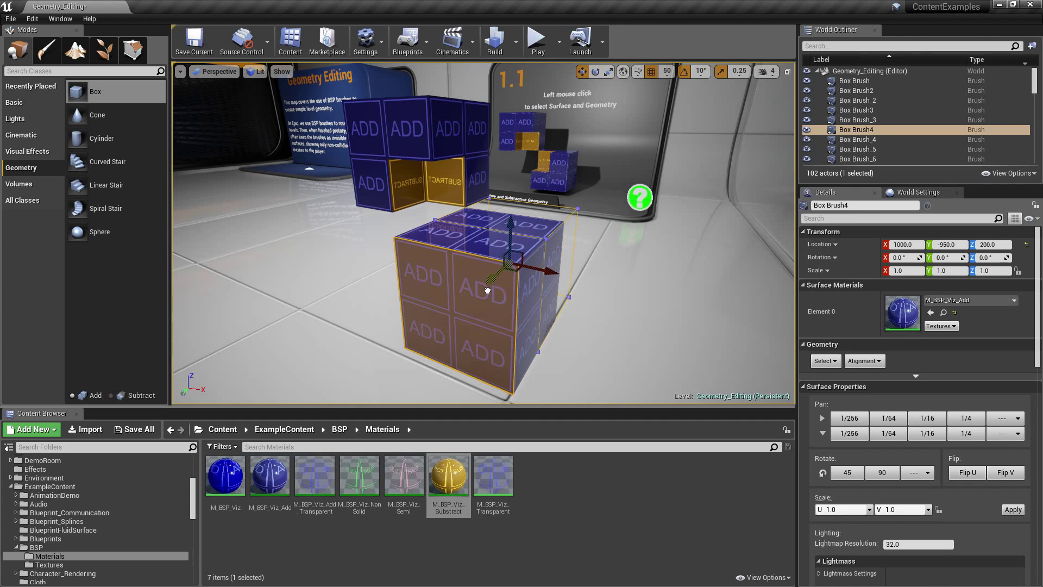
pyautogui.moveTo(485, 299); pyautogui.dragTo(486, 296)
pyautogui.moveTo(486, 297); pyautogui.dragTo(499, 271, button='right')
pyautogui.click(496, 267)
pyautogui.moveTo(574, 266); pyautogui.dragTo(574, 267, button='right')
pyautogui.click(597, 304)
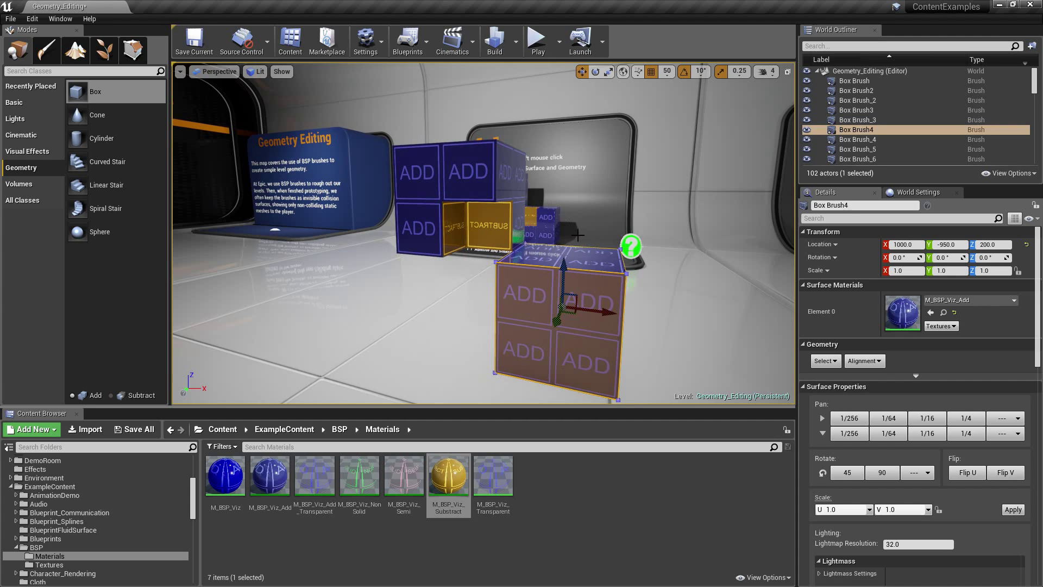
# - Select the original additive, subtractive and duplicated additive brushes in turn to review their creation order
pyautogui.moveTo(582, 288); pyautogui.dragTo(583, 286, button='right')
pyautogui.click(452, 207)
pyautogui.click(417, 150)
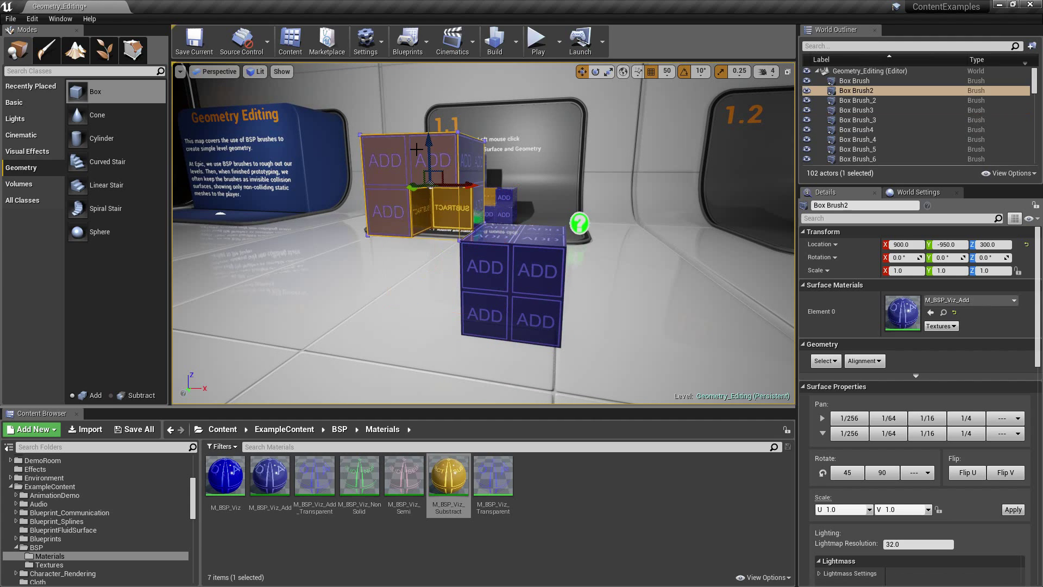
pyautogui.click(456, 210)
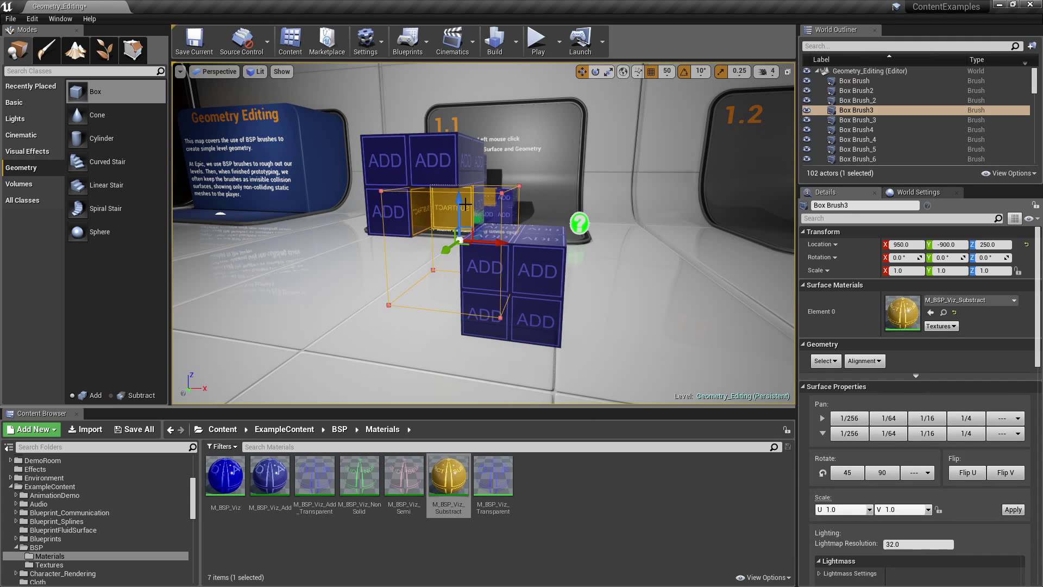
pyautogui.click(541, 272)
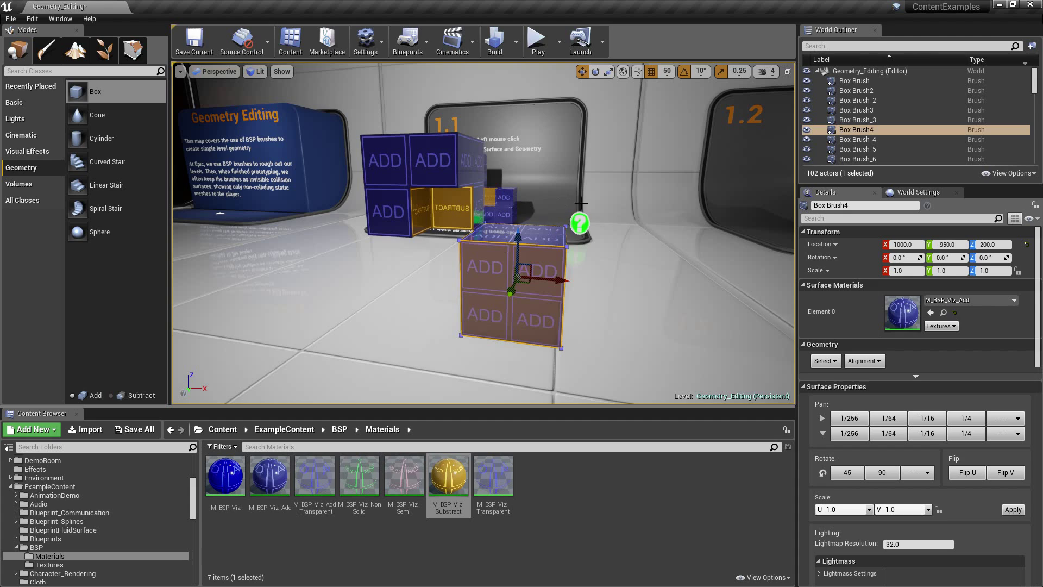
# - Select the subtractive box brush and set its order to To Last
pyautogui.click(455, 204)
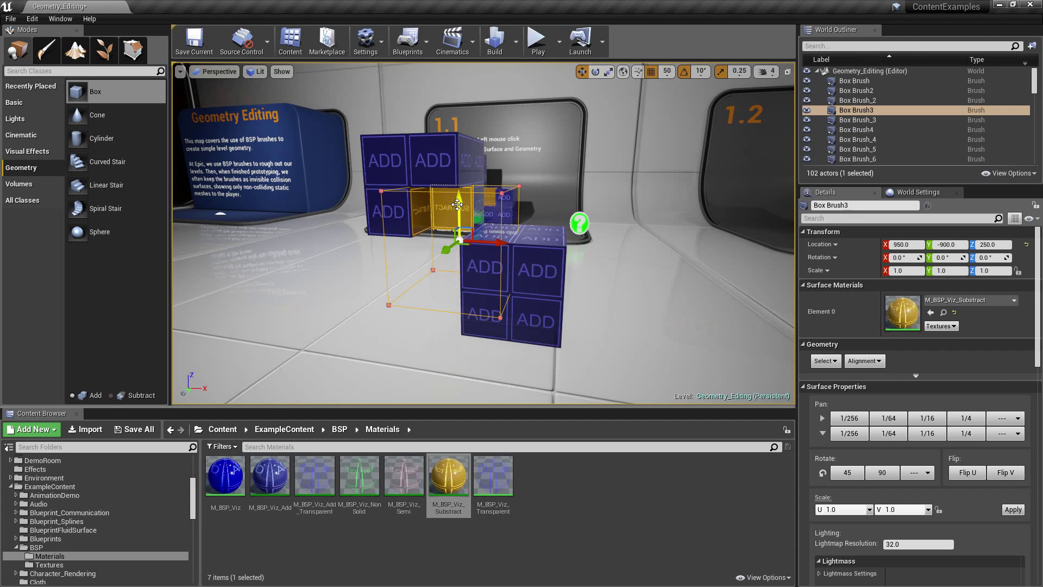
pyautogui.press('a')
pyautogui.moveTo(479, 217)
pyautogui.mouseDown(button='right')
pyautogui.moveTo(524, 216)
pyautogui.moveTo(513, 218)
pyautogui.mouseUp(button='right')
pyautogui.press('w')
pyautogui.click(433, 202)
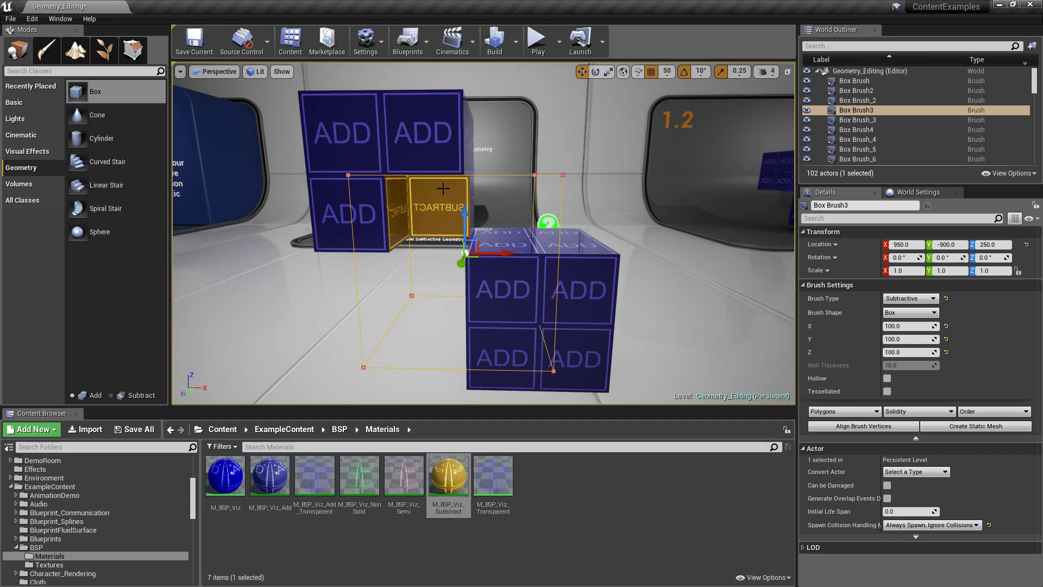
pyautogui.click(996, 414)
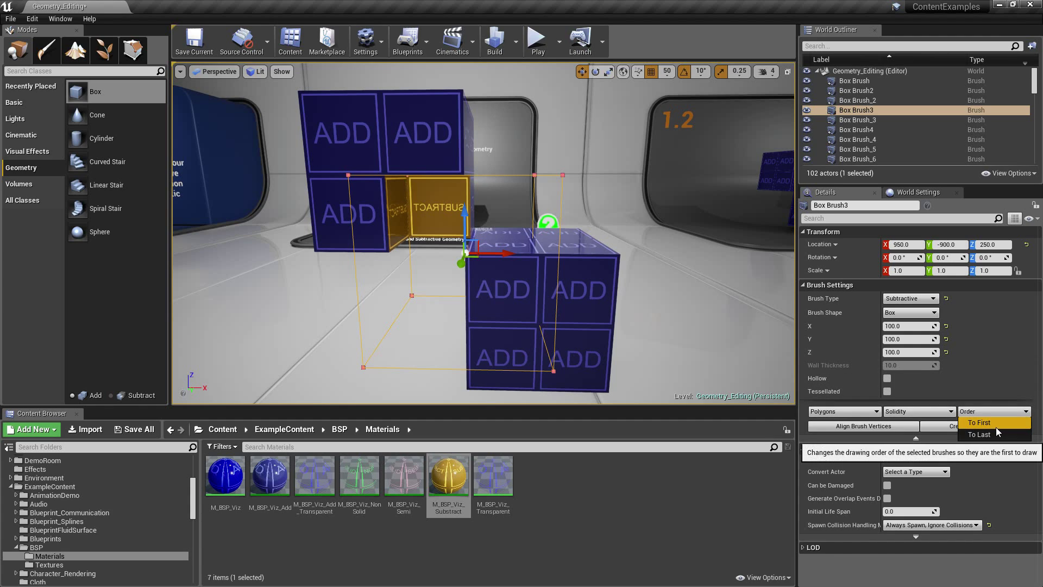
pyautogui.click(998, 435)
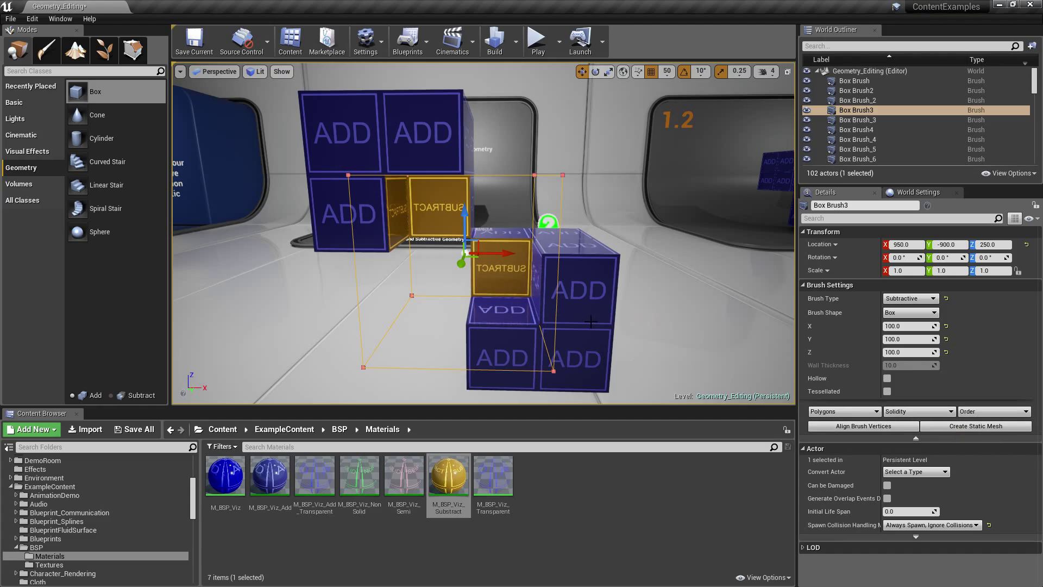
# - Apply M_BSP_Viz_Substract to all surfaces cut by the subtractive brush, including those in the duplicated box, and clear the selection
pyautogui.moveTo(483, 234)
pyautogui.mouseDown(button='right')
pyautogui.moveTo(527, 277)
pyautogui.moveTo(462, 217)
pyautogui.moveTo(484, 288)
pyautogui.moveTo(394, 234)
pyautogui.moveTo(348, 231)
pyautogui.moveTo(461, 266)
pyautogui.moveTo(481, 305)
pyautogui.moveTo(549, 261)
pyautogui.moveTo(494, 271)
pyautogui.moveTo(503, 258)
pyautogui.moveTo(588, 321)
pyautogui.mouseUp(button='right')
pyautogui.click(446, 224)
pyautogui.moveTo(446, 224); pyautogui.dragTo(488, 300, button='right')
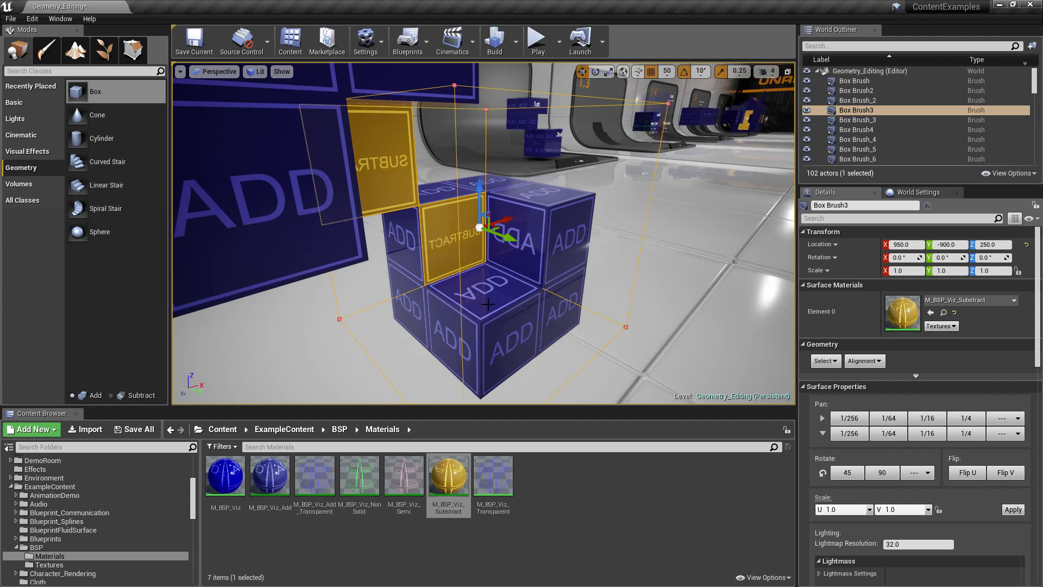
pyautogui.hotkey('shift', 'b')
pyautogui.moveTo(460, 479); pyautogui.dragTo(513, 305)
pyautogui.moveTo(513, 305)
pyautogui.mouseDown(button='right')
pyautogui.moveTo(564, 337)
pyautogui.moveTo(478, 312)
pyautogui.mouseUp(button='right')
pyautogui.press('Escape')
pyautogui.moveTo(552, 287); pyautogui.dragTo(549, 285, button='right')
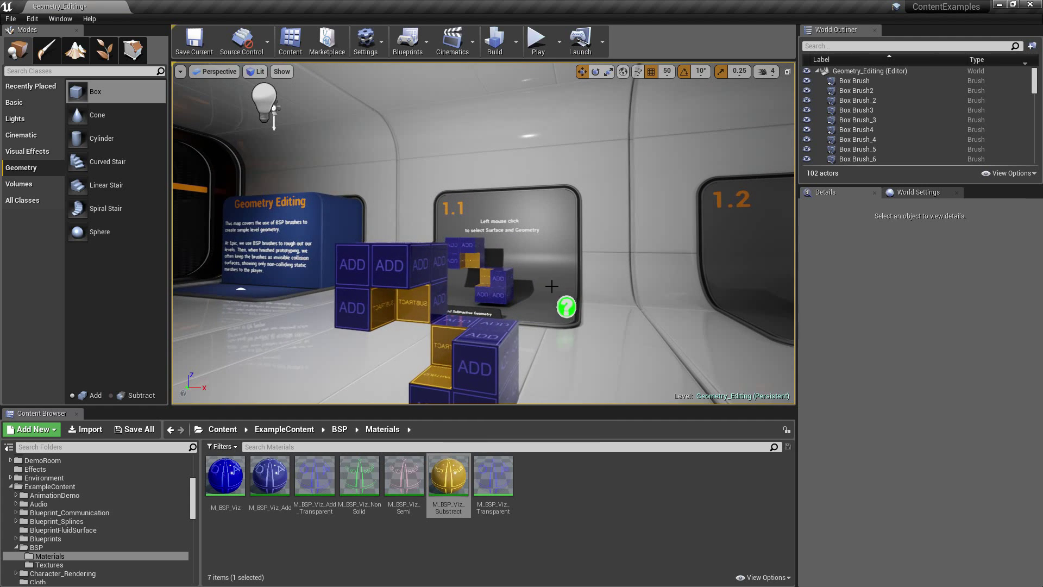
# - Duplicate the original additive box brush along Y and place the copy at X 900, Y -700, Z 300
pyautogui.moveTo(475, 243); pyautogui.dragTo(477, 254, button='right')
pyautogui.click(477, 255)
pyautogui.press('f')
pyautogui.moveTo(484, 296); pyautogui.dragTo(484, 296, button='right')
pyautogui.click(484, 296)
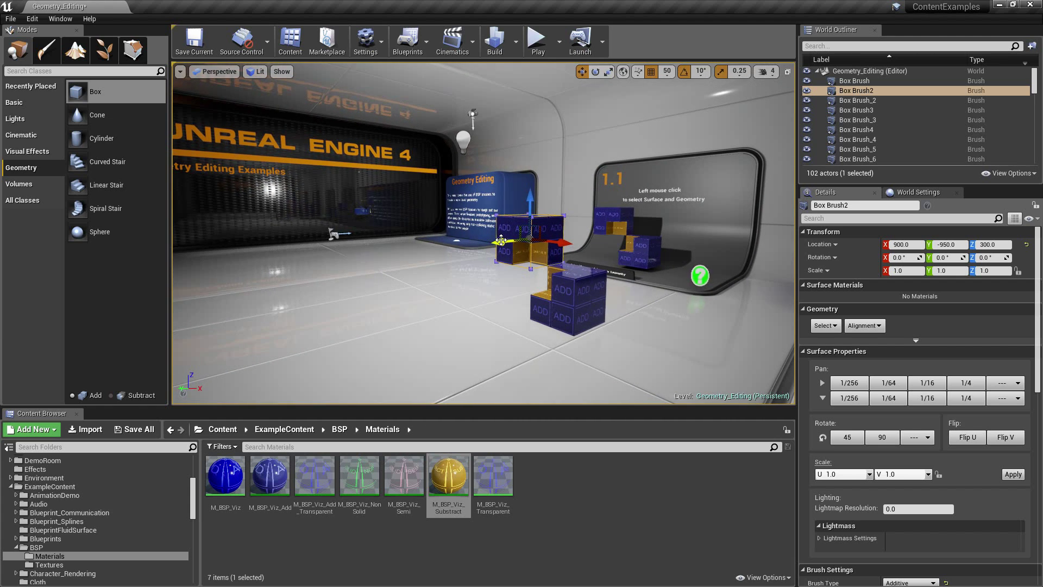
pyautogui.keyDown('alt'); pyautogui.moveTo(501, 240); pyautogui.dragTo(430, 250); pyautogui.keyUp('alt')
pyautogui.moveTo(506, 306); pyautogui.dragTo(507, 307, button='right')
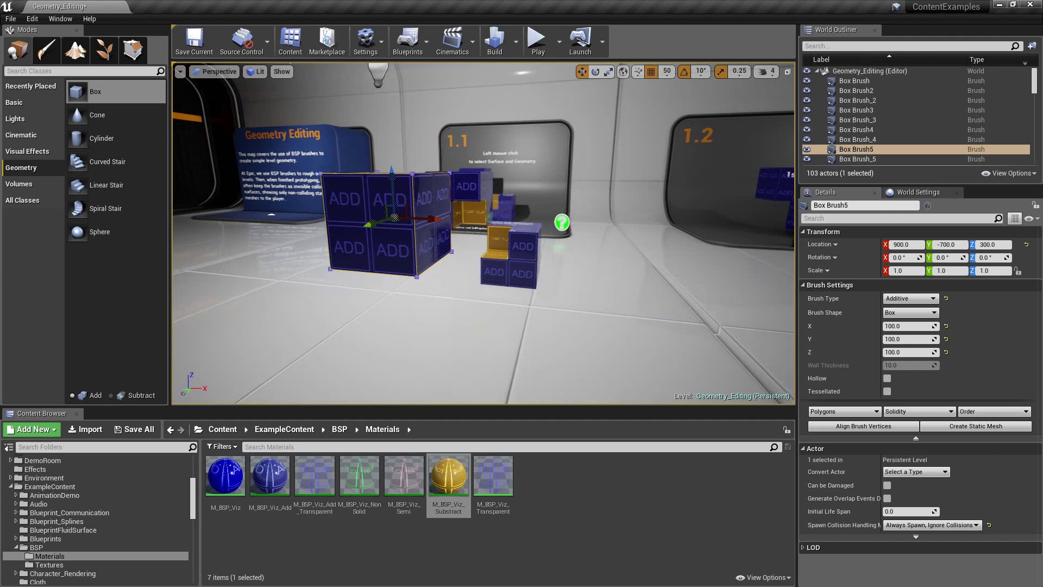
# - Duplicate the new additive box brush and place the copy at X 1000, Y -700, Z 200
pyautogui.press('a')
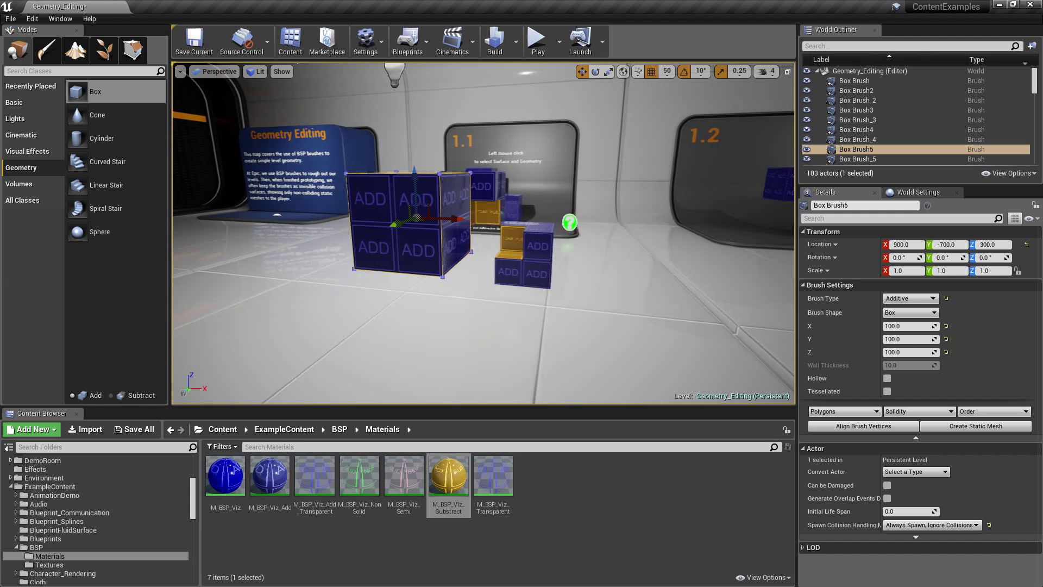
pyautogui.moveTo(531, 298); pyautogui.dragTo(500, 298, button='right')
pyautogui.press('d')
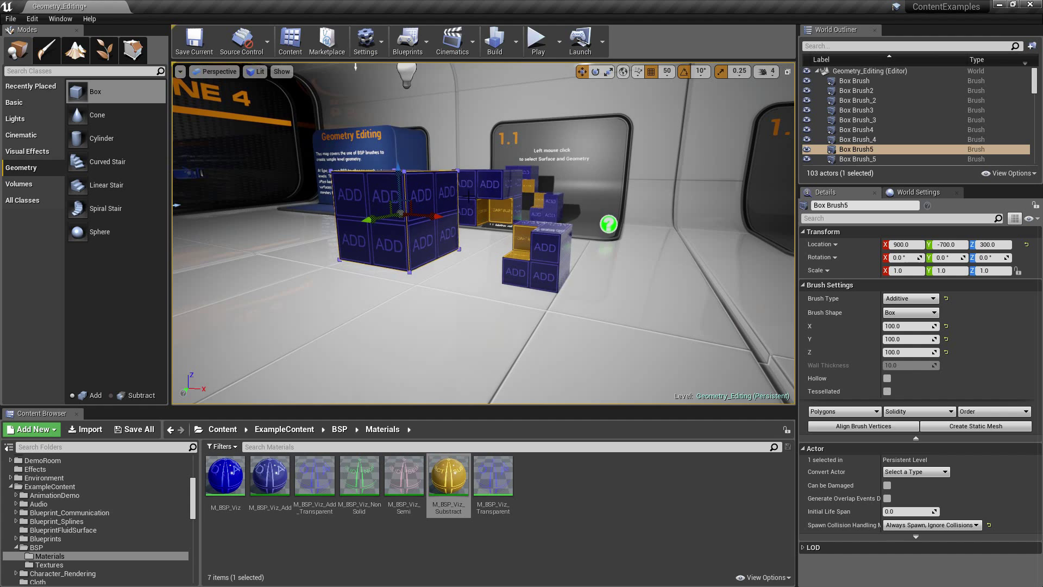
pyautogui.press('e')
pyautogui.moveTo(454, 196)
pyautogui.mouseDown(button='right')
pyautogui.moveTo(454, 185)
pyautogui.moveTo(454, 217)
pyautogui.moveTo(453, 197)
pyautogui.mouseUp(button='right')
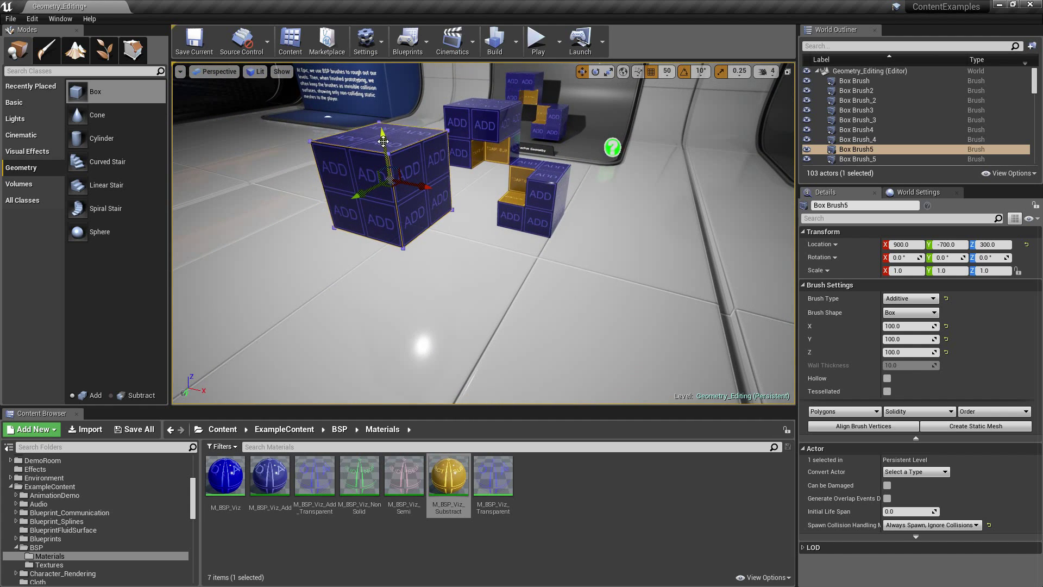
pyautogui.keyDown('alt'); pyautogui.moveTo(383, 140); pyautogui.dragTo(382, 223); pyautogui.keyUp('alt')
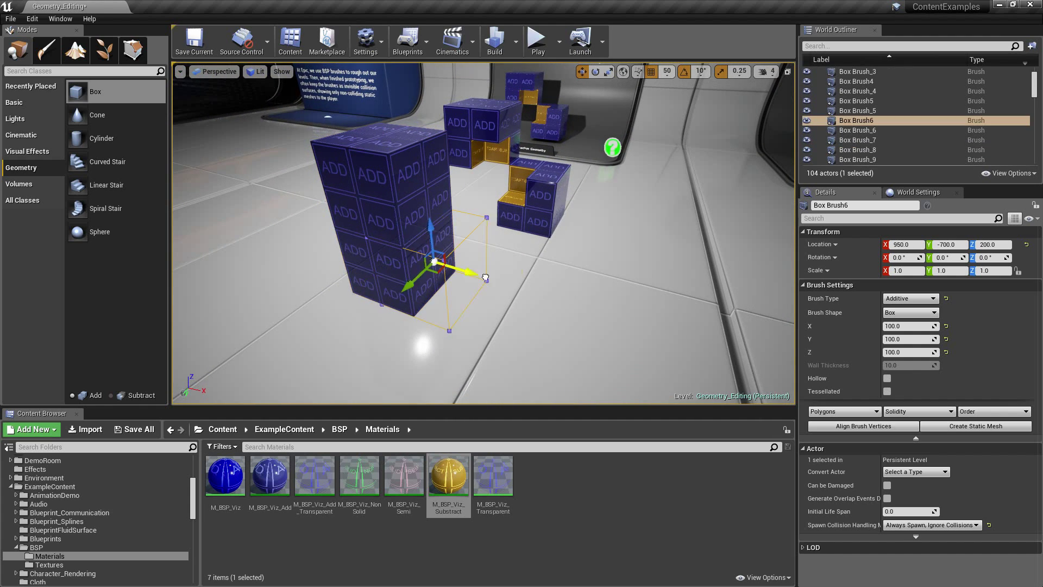
pyautogui.press('Up')
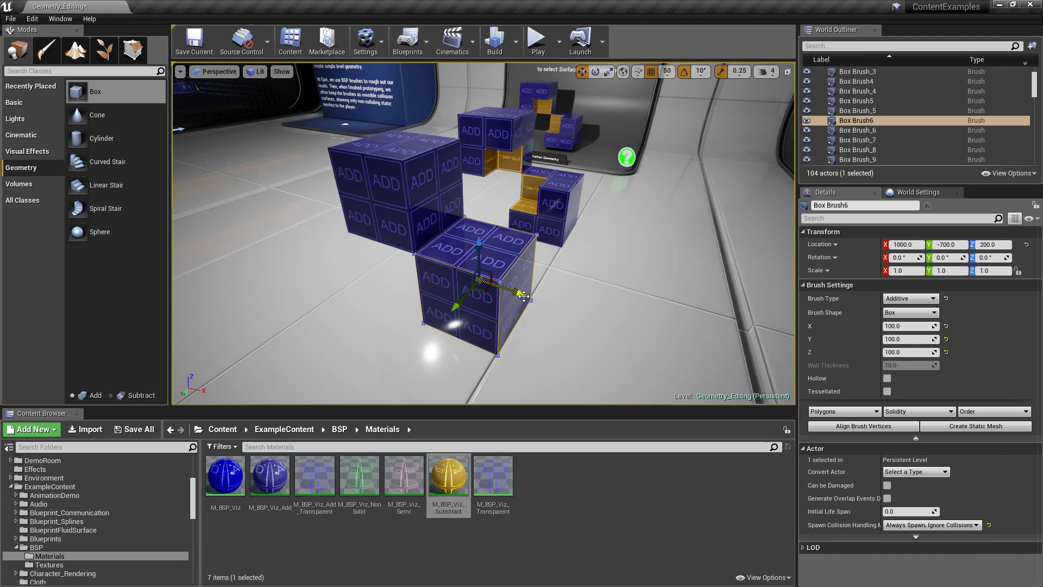
# - Duplicate the lower additive box brush and place the copy at X 950, Y -650, Z 250, overlapping both boxes
pyautogui.keyDown('alt'); pyautogui.moveTo(478, 244); pyautogui.dragTo(478, 214); pyautogui.keyUp('alt')
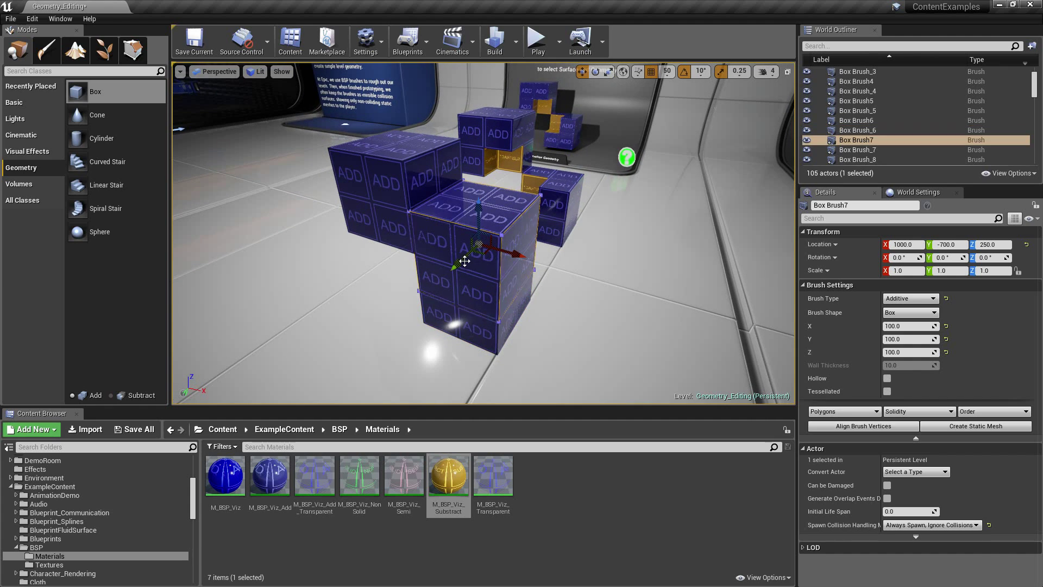
pyautogui.moveTo(447, 276)
pyautogui.mouseDown()
pyautogui.moveTo(474, 297)
pyautogui.moveTo(446, 264)
pyautogui.mouseUp()
pyautogui.moveTo(536, 314); pyautogui.dragTo(523, 324, button='right')
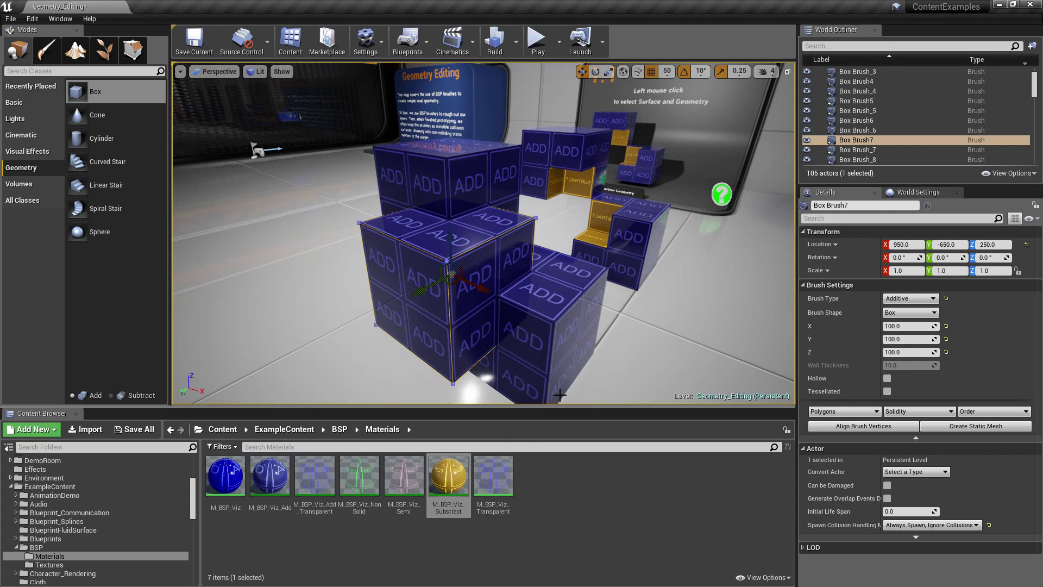
# - Select all surfaces of the newest overlapping box brush and apply the M_BSP_Viz_Substract material to them
pyautogui.click(394, 282)
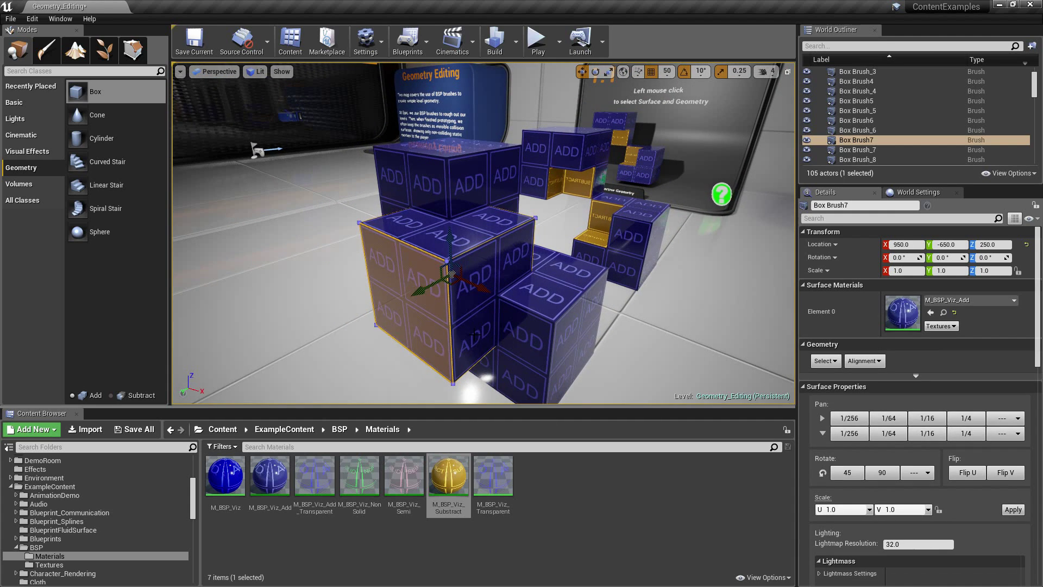
pyautogui.hotkey('shift', 'b')
pyautogui.moveTo(449, 475)
pyautogui.mouseDown()
pyautogui.moveTo(871, 387)
pyautogui.moveTo(941, 310)
pyautogui.mouseUp()
pyautogui.moveTo(673, 282); pyautogui.dragTo(674, 228, button='right')
pyautogui.moveTo(596, 303)
pyautogui.mouseDown(button='right')
pyautogui.moveTo(543, 304)
pyautogui.moveTo(596, 303)
pyautogui.mouseUp(button='right')
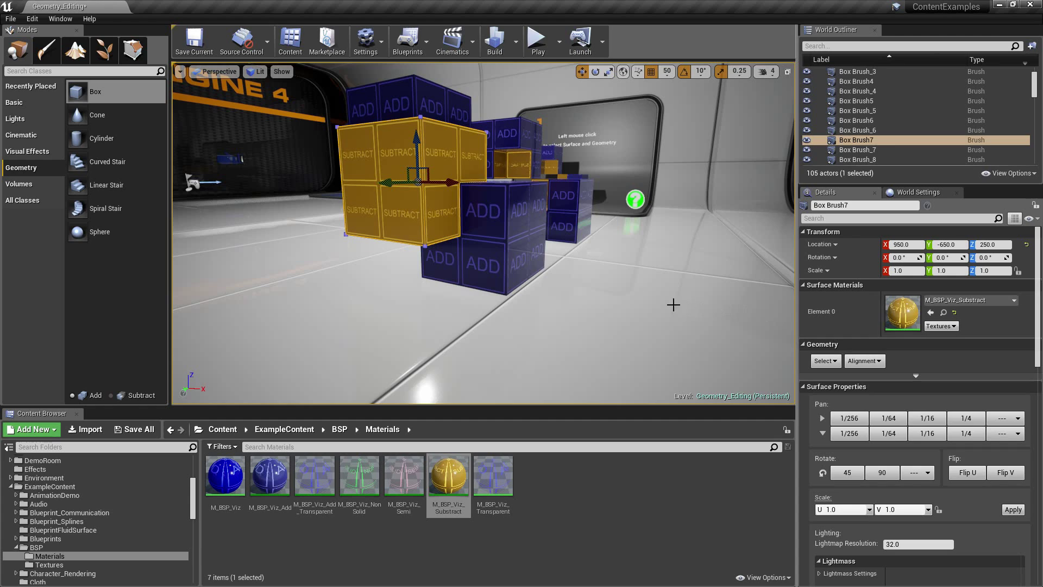
pyautogui.moveTo(555, 271)
pyautogui.mouseDown(button='right')
pyautogui.moveTo(544, 326)
pyautogui.moveTo(543, 239)
pyautogui.moveTo(537, 251)
pyautogui.mouseUp(button='right')
# - Select the whole gold-textured box brush and change its brush type to Subtractive
pyautogui.click(523, 217)
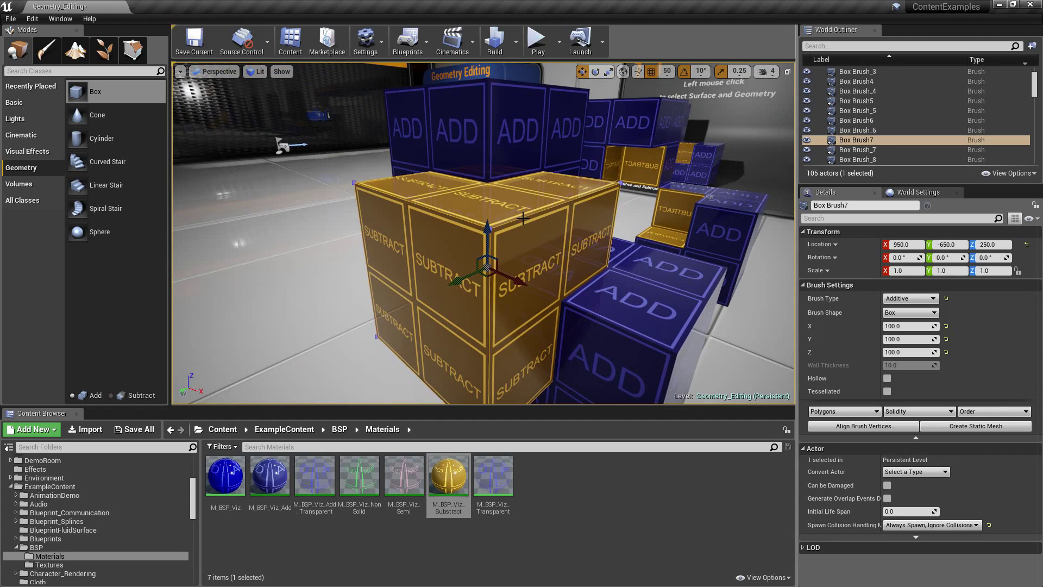
pyautogui.click(994, 412)
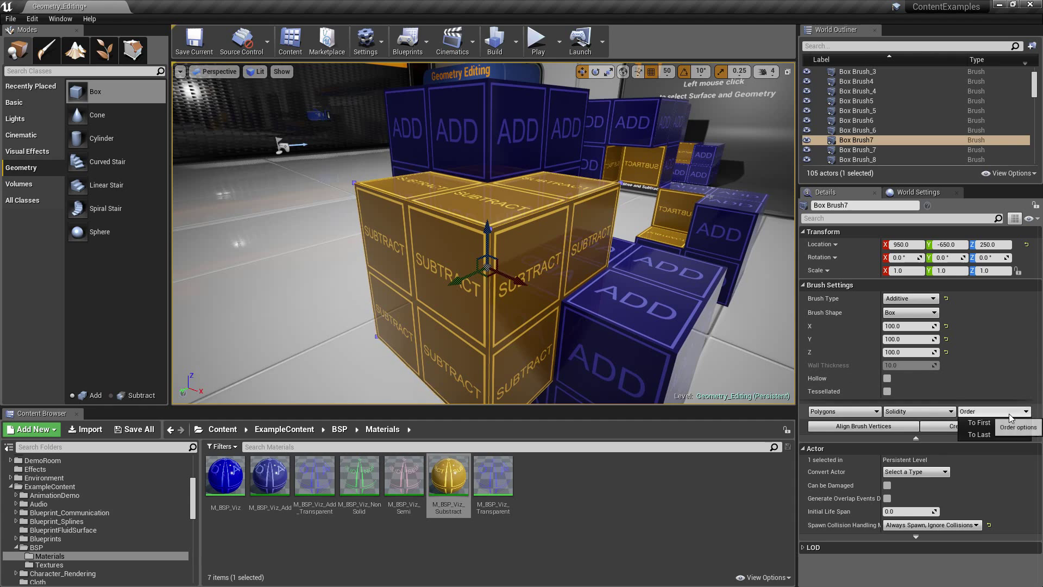
pyautogui.click(910, 298)
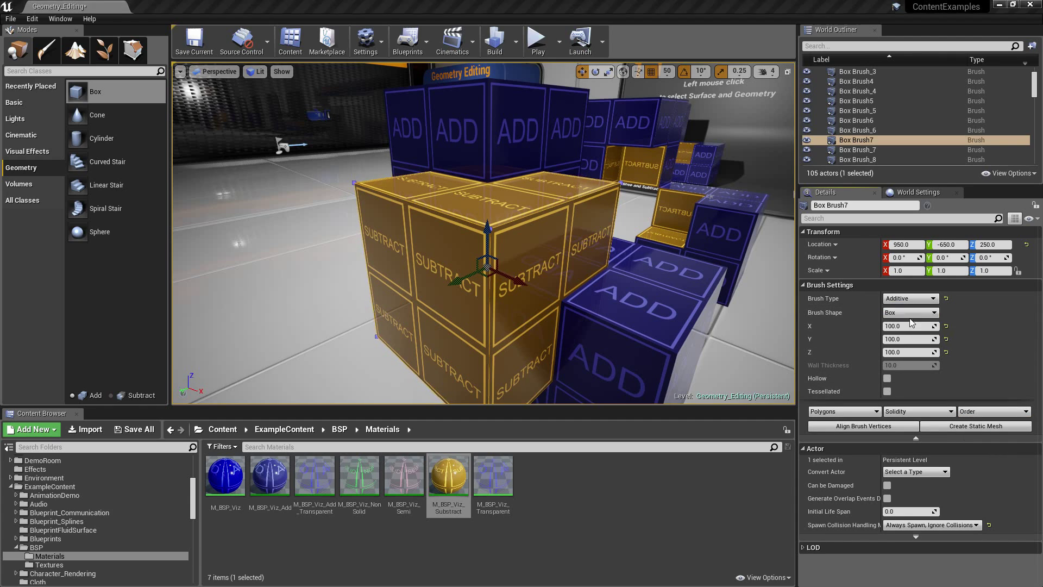
pyautogui.click(907, 315)
pyautogui.moveTo(647, 342)
pyautogui.mouseDown(button='right')
pyautogui.moveTo(624, 343)
pyautogui.moveTo(646, 343)
pyautogui.mouseUp(button='right')
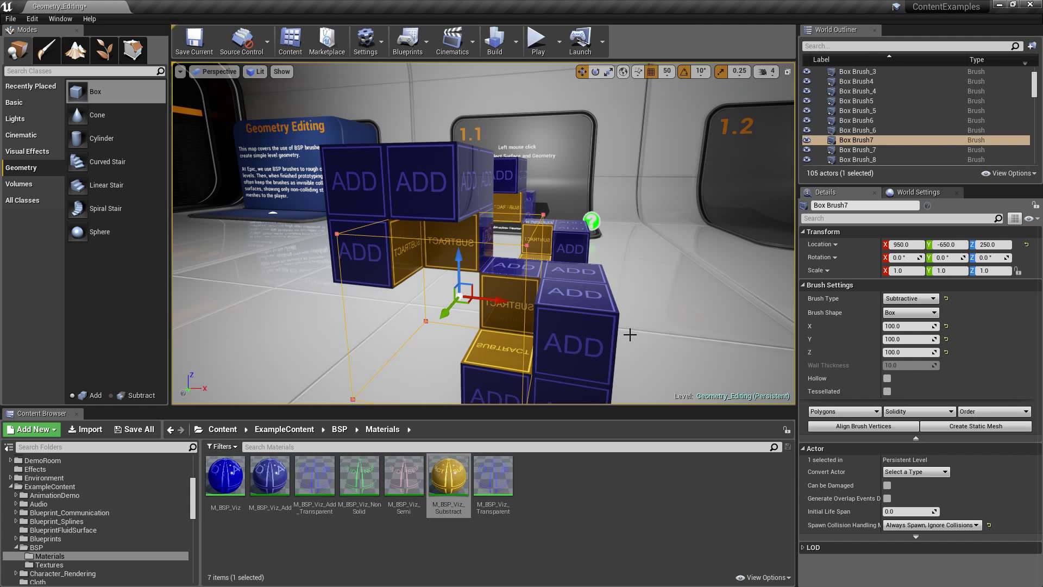
# - Examine the recreated additive and subtractive boxes next to the original 1.1 example
pyautogui.moveTo(629, 334); pyautogui.dragTo(598, 320, button='right')
pyautogui.press('w')
pyautogui.moveTo(543, 249); pyautogui.dragTo(532, 250, button='right')
pyautogui.press('a')
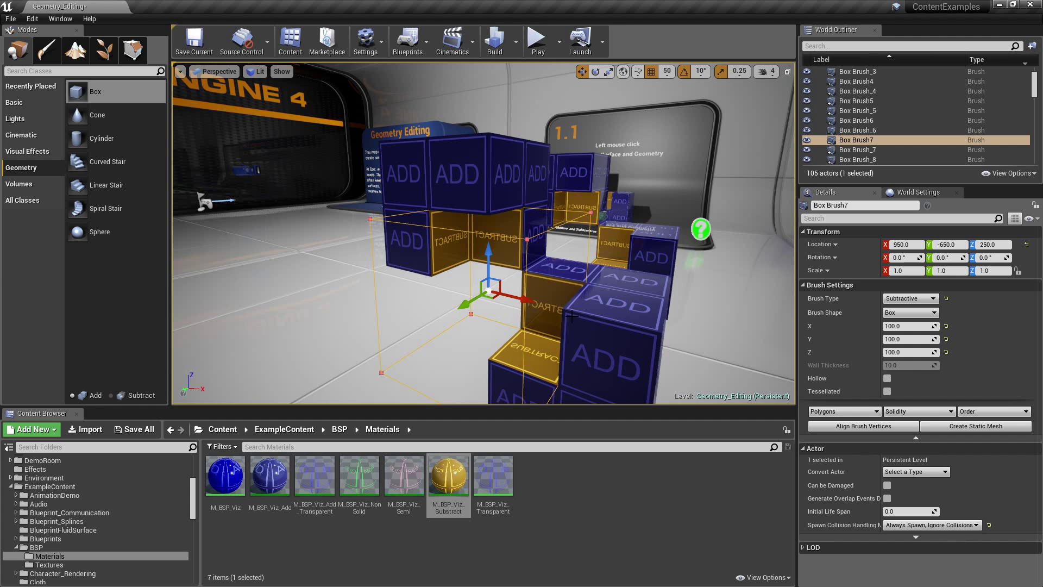
pyautogui.press('Down')
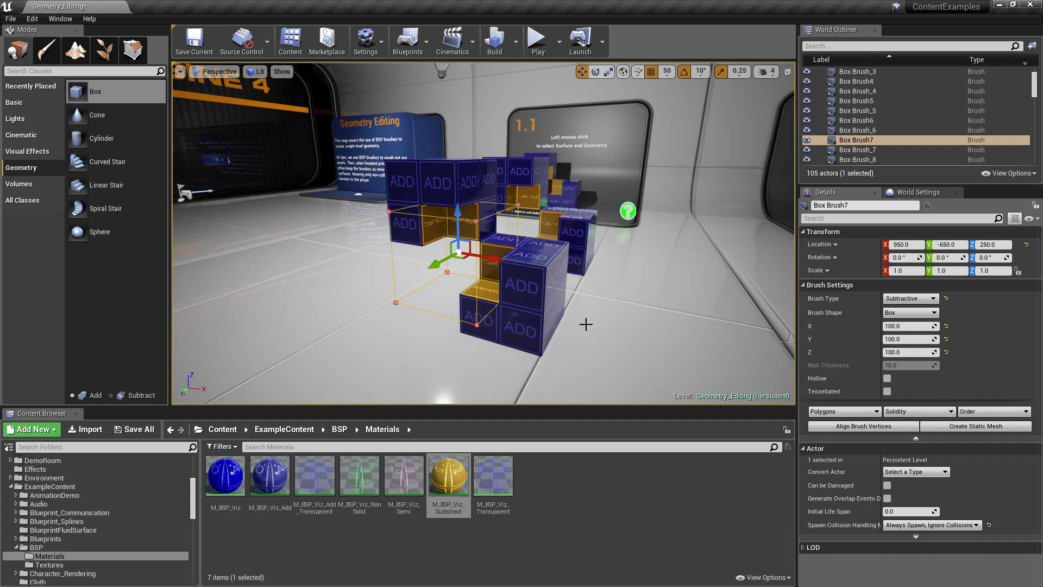
# - Examine the 1.2 Order example with its brushes numbered 1st, 2nd and 3rd
pyautogui.moveTo(484, 234)
pyautogui.mouseDown(button='right')
pyautogui.moveTo(624, 217)
pyautogui.moveTo(668, 223)
pyautogui.moveTo(663, 245)
pyautogui.mouseUp(button='right')
pyautogui.press('w')
pyautogui.press('Down')
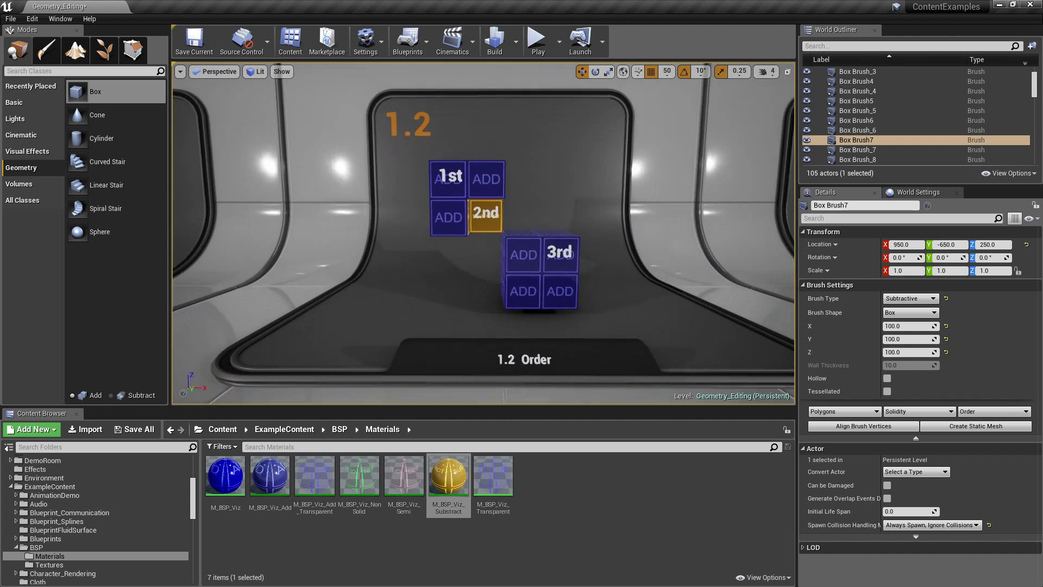
pyautogui.moveTo(483, 233); pyautogui.dragTo(434, 234, button='right')
pyautogui.press('d')
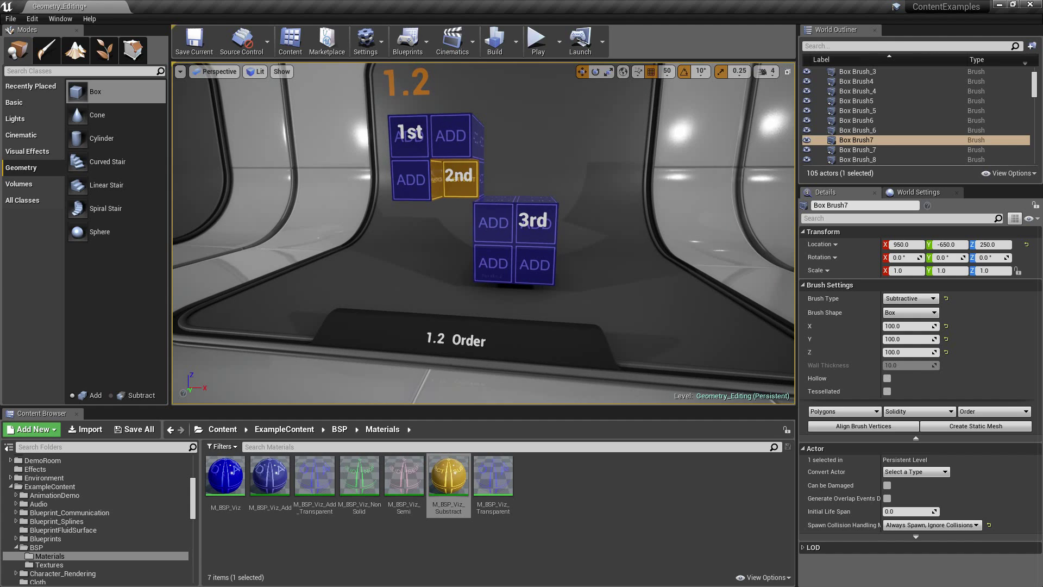
pyautogui.press('s')
pyautogui.press('w')
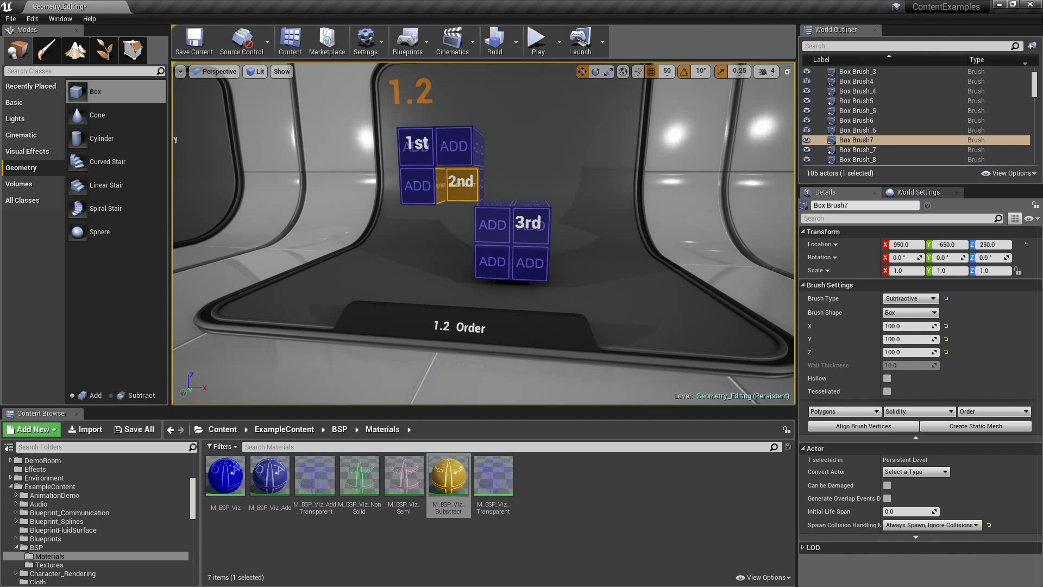
pyautogui.press('w')
pyautogui.press('d')
# - Go to the 1.3 Solidity example and look through the solidity options of the selected brush
pyautogui.moveTo(484, 234)
pyautogui.mouseDown(button='right')
pyautogui.moveTo(354, 234)
pyautogui.moveTo(543, 233)
pyautogui.moveTo(411, 239)
pyautogui.mouseUp(button='right')
pyautogui.press('s')
pyautogui.press('d')
pyautogui.press('w')
pyautogui.press('d')
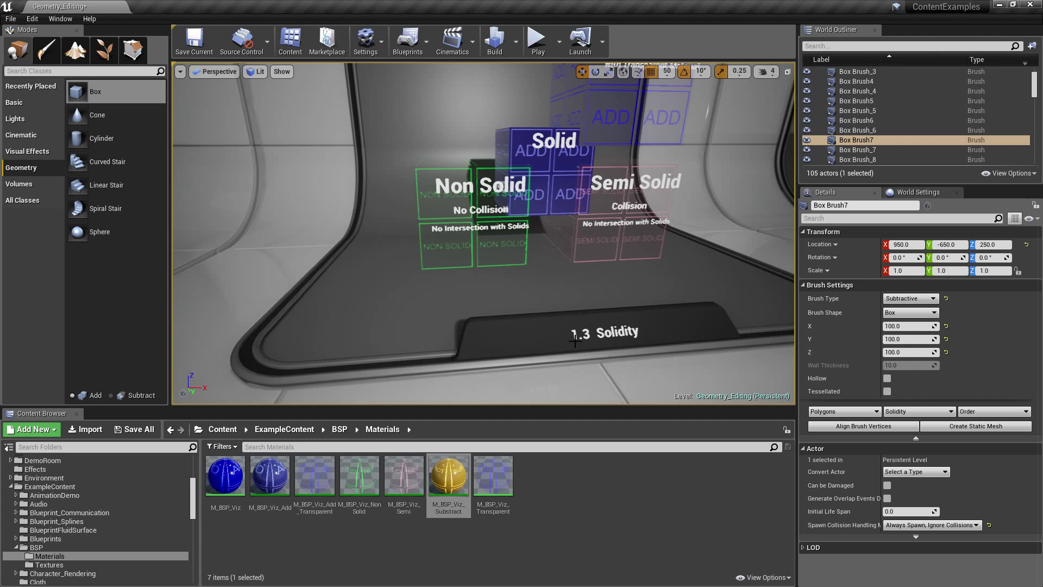
pyautogui.click(926, 412)
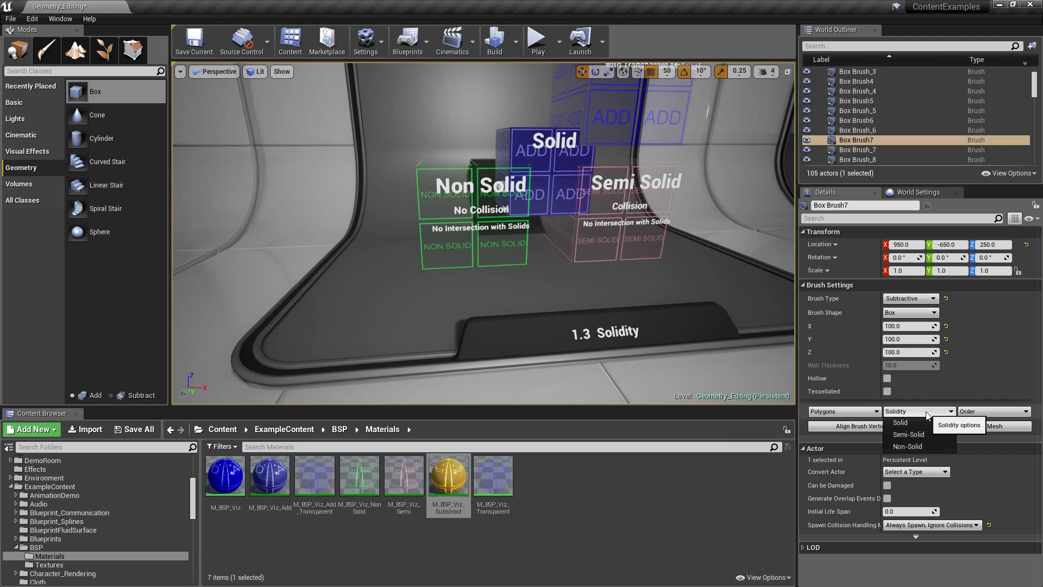
pyautogui.click(924, 449)
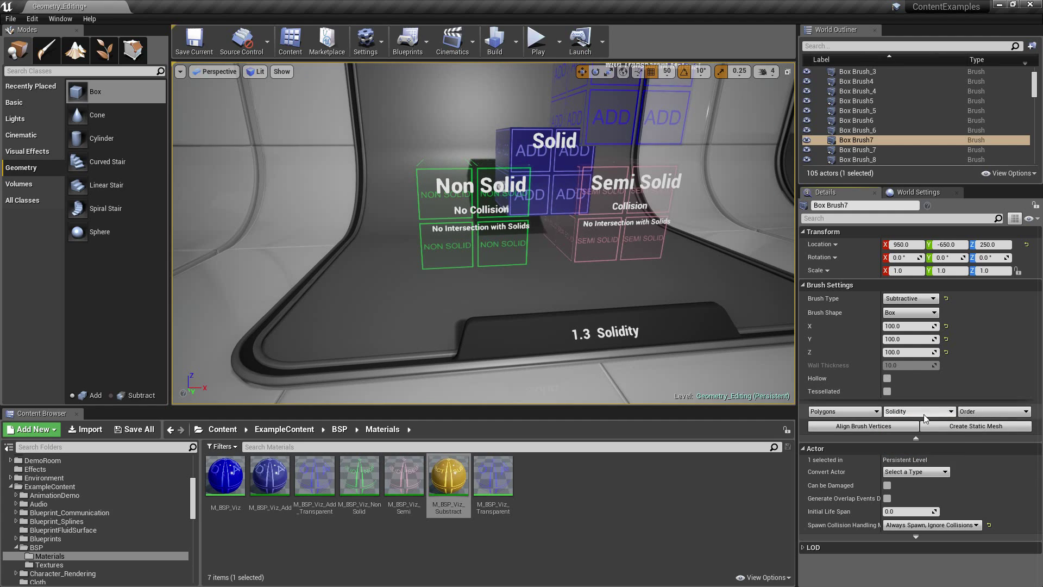
# - Examine the Non Solid, Solid and Semi Solid boxes and their labels in the 1.3 example
pyautogui.press('w')
pyautogui.moveTo(753, 355); pyautogui.dragTo(791, 344, button='right')
pyautogui.keyDown('alt'); pyautogui.moveTo(435, 285); pyautogui.dragTo(690, 234); pyautogui.keyUp('alt')
pyautogui.moveTo(717, 272); pyautogui.dragTo(447, 275)
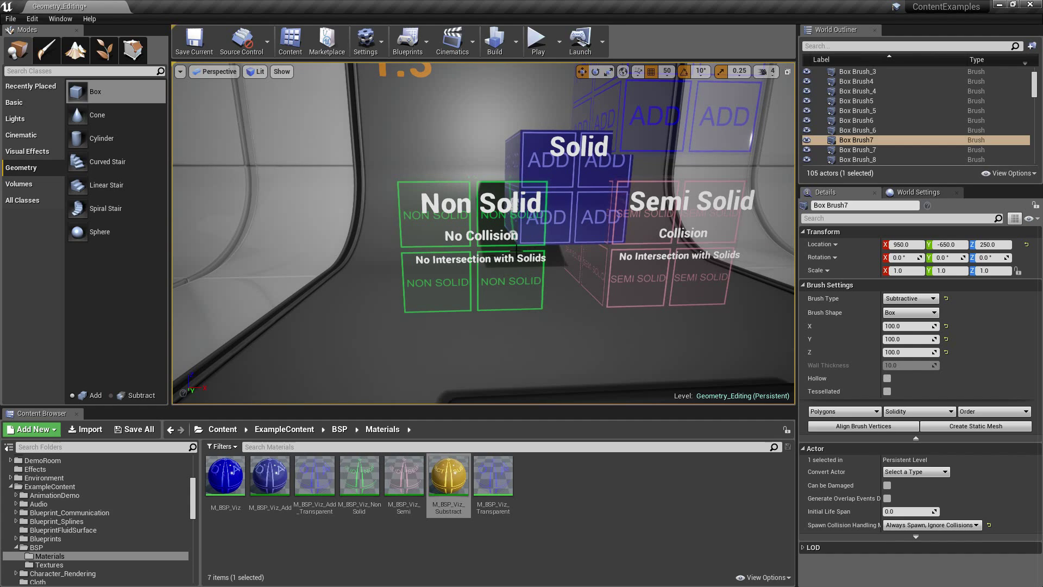
pyautogui.moveTo(583, 278)
pyautogui.keyDown('alt'); pyautogui.mouseDown()
pyautogui.moveTo(516, 271)
pyautogui.moveTo(530, 234)
pyautogui.moveTo(576, 272)
pyautogui.mouseUp(); pyautogui.keyUp('alt')
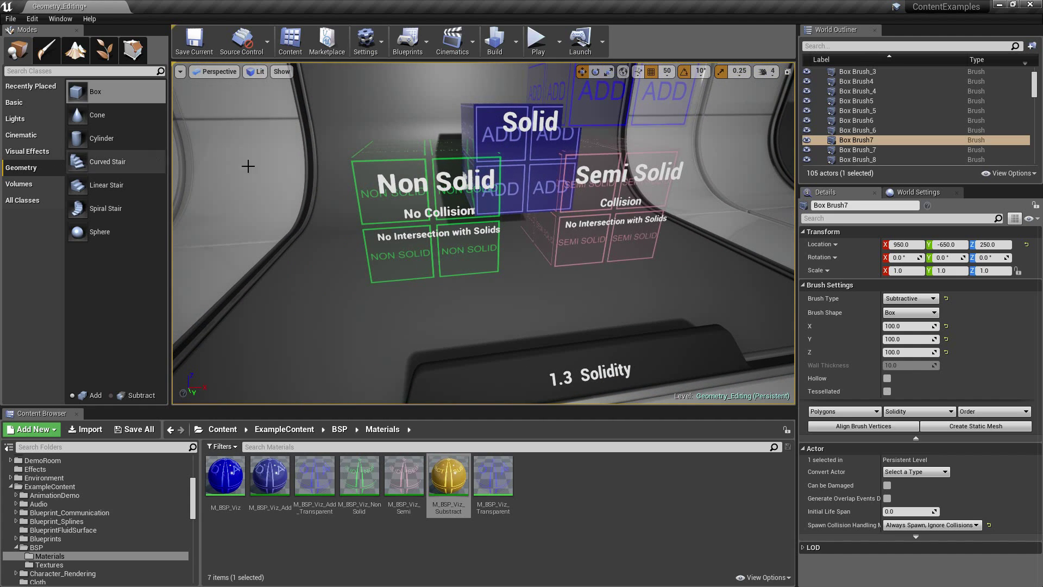
pyautogui.moveTo(586, 231); pyautogui.dragTo(545, 214, button='right')
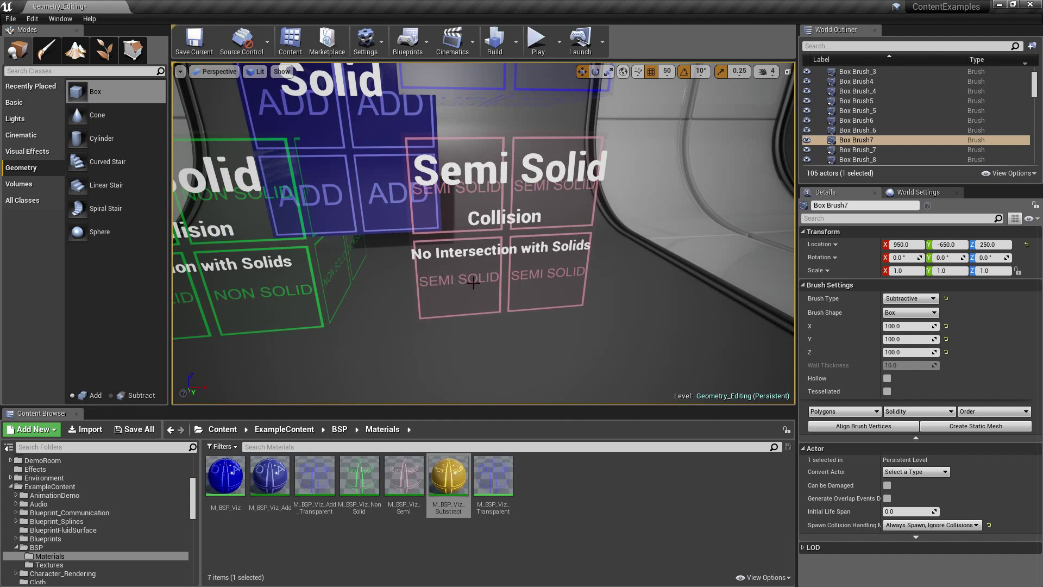
pyautogui.moveTo(595, 260); pyautogui.dragTo(566, 248, button='right')
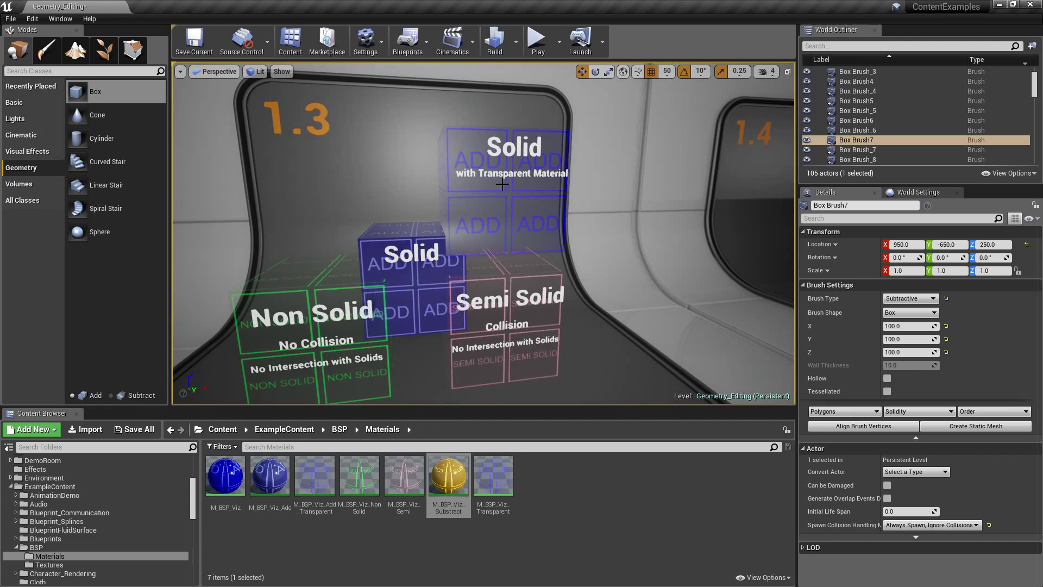
# - Inspect the solid box with transparent material in the 1.3 example, selecting its surface and its whole brush
pyautogui.moveTo(561, 186); pyautogui.dragTo(445, 202, button='right')
pyautogui.keyDown('alt'); pyautogui.moveTo(445, 201); pyautogui.dragTo(481, 182); pyautogui.keyUp('alt')
pyautogui.keyDown('alt'); pyautogui.moveTo(430, 239); pyautogui.dragTo(464, 158); pyautogui.keyUp('alt')
pyautogui.click(520, 184)
pyautogui.moveTo(520, 185)
pyautogui.mouseDown(button='right')
pyautogui.moveTo(522, 166)
pyautogui.moveTo(471, 168)
pyautogui.moveTo(511, 167)
pyautogui.mouseUp(button='right')
pyautogui.keyDown('alt'); pyautogui.moveTo(603, 172); pyautogui.dragTo(601, 173); pyautogui.keyUp('alt')
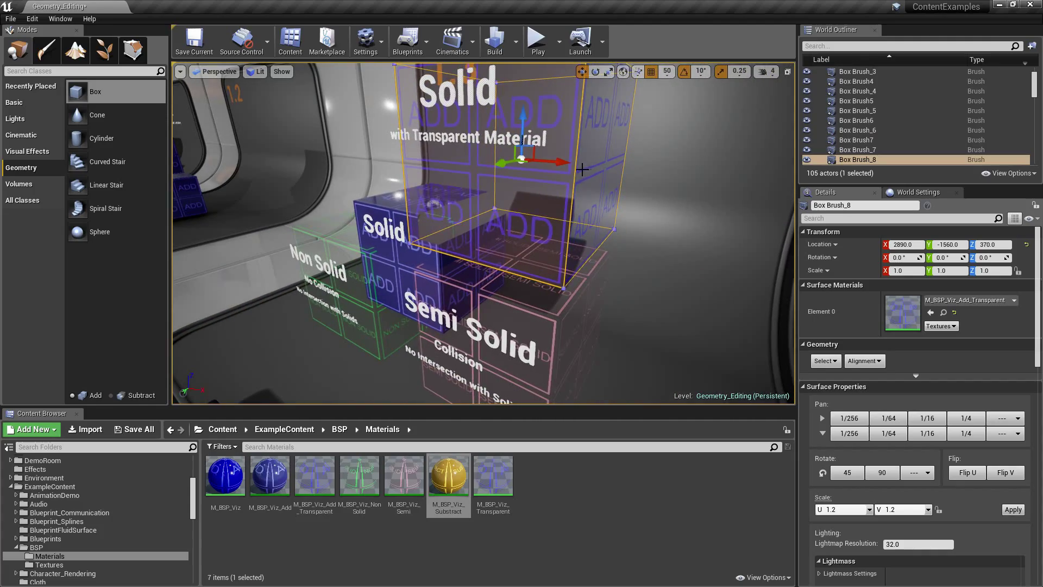
pyautogui.click(576, 168)
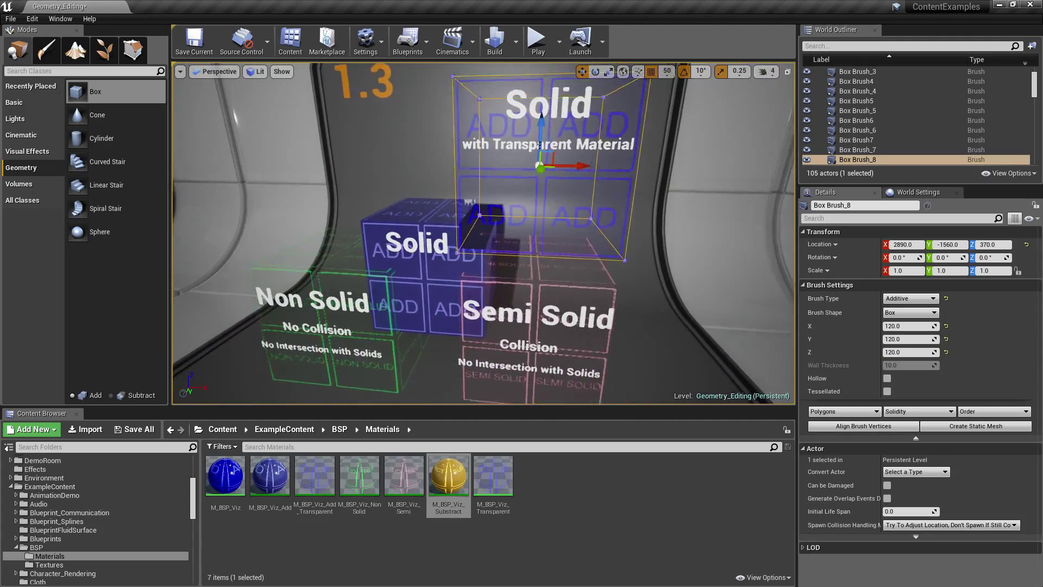
# - Move the transparent solid box along X to 2940 and return it to X 2890
pyautogui.moveTo(596, 228)
pyautogui.mouseDown(button='right')
pyautogui.moveTo(581, 226)
pyautogui.moveTo(576, 250)
pyautogui.moveTo(596, 227)
pyautogui.mouseUp(button='right')
pyautogui.moveTo(434, 259)
pyautogui.mouseDown(button='right')
pyautogui.moveTo(489, 260)
pyautogui.moveTo(538, 231)
pyautogui.moveTo(434, 258)
pyautogui.mouseUp(button='right')
pyautogui.moveTo(434, 258)
pyautogui.keyDown('alt'); pyautogui.mouseDown()
pyautogui.moveTo(409, 240)
pyautogui.moveTo(506, 236)
pyautogui.moveTo(545, 221)
pyautogui.mouseUp(); pyautogui.keyUp('alt')
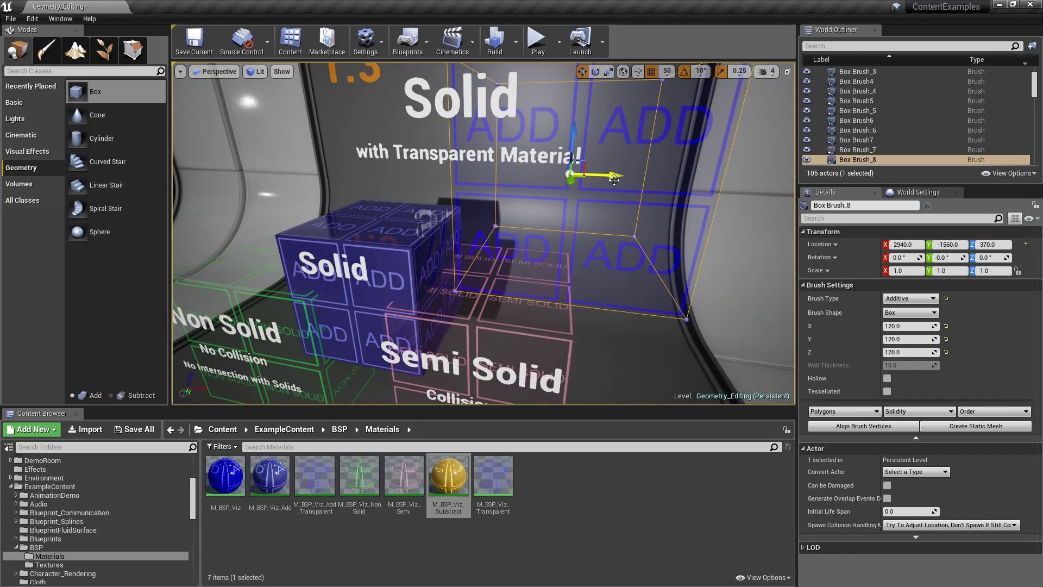
pyautogui.moveTo(534, 178)
pyautogui.mouseDown(button='right')
pyautogui.moveTo(353, 212)
pyautogui.moveTo(370, 248)
pyautogui.moveTo(522, 204)
pyautogui.mouseUp(button='right')
pyautogui.keyDown('alt'); pyautogui.moveTo(542, 144); pyautogui.dragTo(519, 192); pyautogui.keyUp('alt')
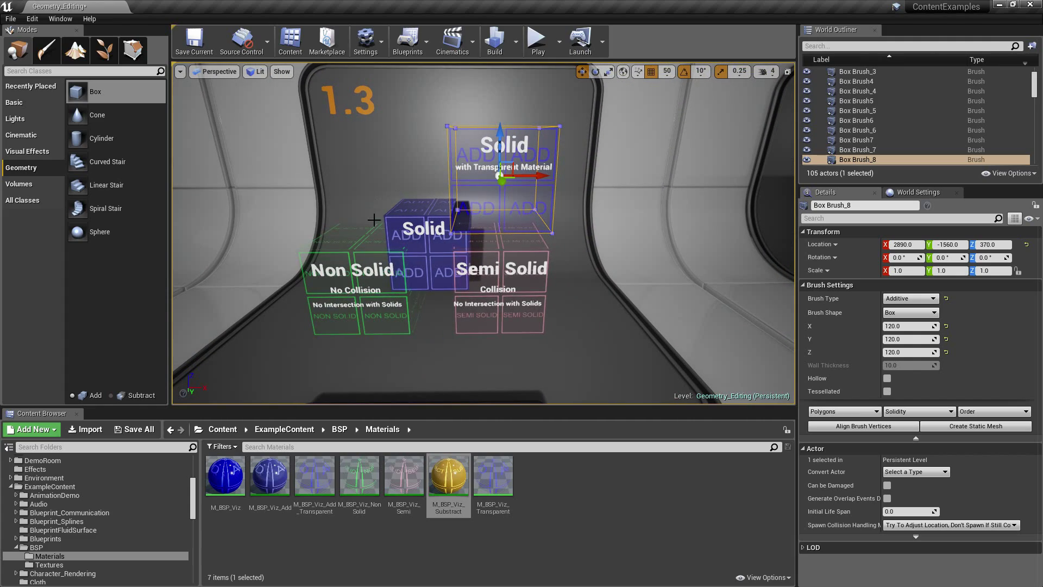
# - Examine how the non-solid and semi-solid boxes meet the solid one, and go to the 1.4 Surface Properties example
pyautogui.keyDown('alt'); pyautogui.moveTo(382, 227); pyautogui.dragTo(417, 263); pyautogui.keyUp('alt')
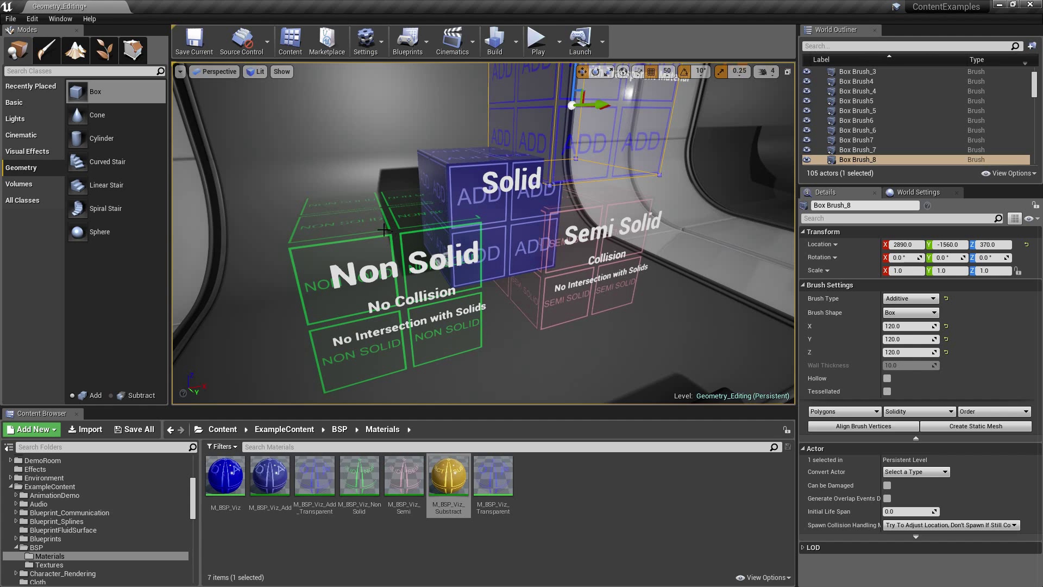
pyautogui.moveTo(499, 282)
pyautogui.keyDown('alt'); pyautogui.mouseDown()
pyautogui.moveTo(526, 169)
pyautogui.moveTo(544, 154)
pyautogui.moveTo(526, 163)
pyautogui.mouseUp(); pyautogui.keyUp('alt')
pyautogui.keyDown('alt'); pyautogui.moveTo(371, 229); pyautogui.dragTo(420, 176); pyautogui.keyUp('alt')
pyautogui.keyDown('alt'); pyautogui.moveTo(395, 219); pyautogui.dragTo(468, 194); pyautogui.keyUp('alt')
pyautogui.moveTo(622, 229)
pyautogui.mouseDown(button='right')
pyautogui.moveTo(737, 228)
pyautogui.moveTo(660, 234)
pyautogui.moveTo(644, 247)
pyautogui.moveTo(621, 238)
pyautogui.mouseUp(button='right')
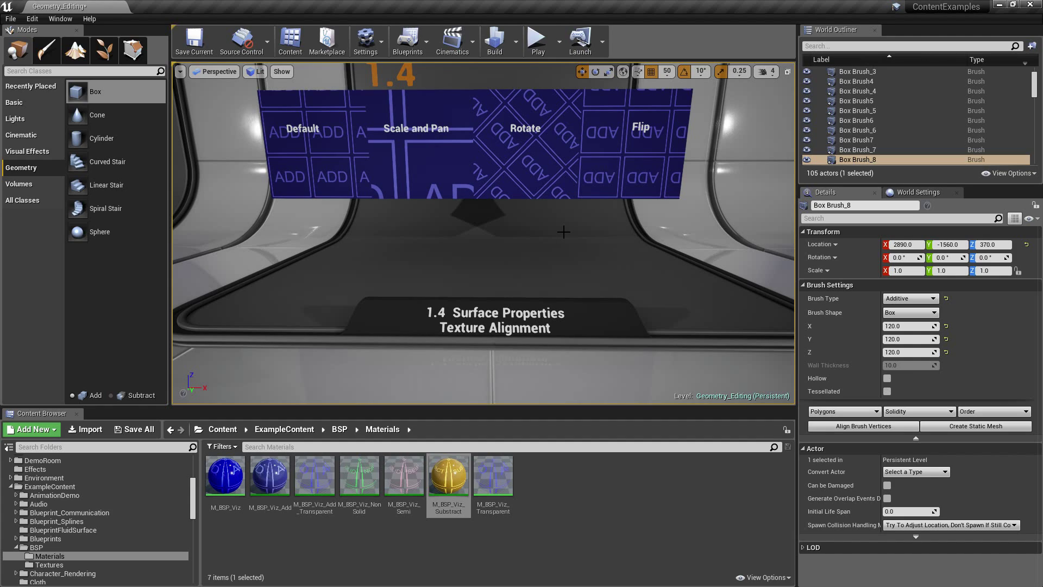
# - Place a box brush with the M_BSP_Viz_Add material at X 3750, Y -1000, Z 250 before the 1.4 example and select its front surface
pyautogui.moveTo(564, 235)
pyautogui.mouseDown(button='right')
pyautogui.moveTo(566, 247)
pyautogui.moveTo(549, 243)
pyautogui.mouseUp(button='right')
pyautogui.press('s')
pyautogui.press('w')
pyautogui.press('s')
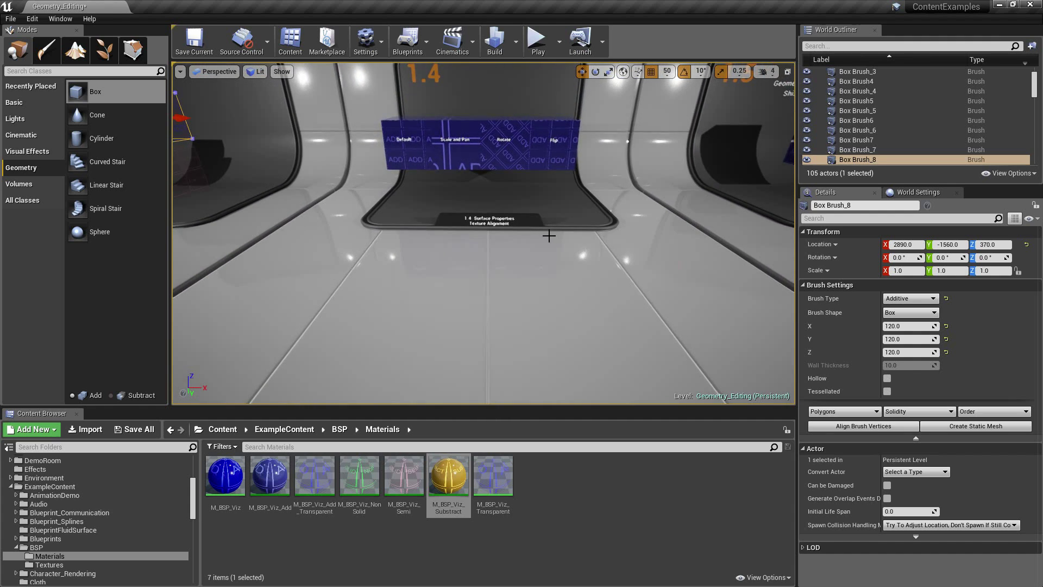
pyautogui.click(257, 488)
pyautogui.moveTo(83, 99); pyautogui.dragTo(452, 358)
pyautogui.press('d')
pyautogui.moveTo(622, 330)
pyautogui.mouseDown(button='right')
pyautogui.moveTo(543, 348)
pyautogui.moveTo(457, 290)
pyautogui.moveTo(435, 348)
pyautogui.moveTo(421, 296)
pyautogui.moveTo(451, 302)
pyautogui.mouseUp(button='right')
pyautogui.press('a')
pyautogui.click(434, 304)
pyautogui.press('w')
pyautogui.press('s')
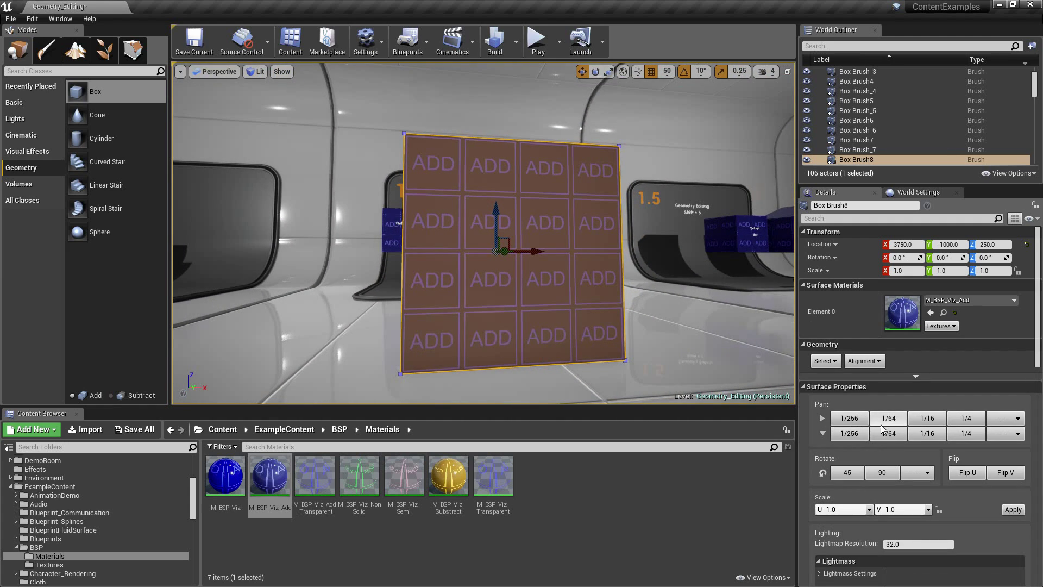
# - Rotate the front surface's texture repeatedly in 45-degree increments until it is upright again
pyautogui.click(854, 474)
pyautogui.click(856, 475)
pyautogui.click(857, 477)
pyautogui.click(857, 480)
pyautogui.click(858, 479)
pyautogui.click(857, 478)
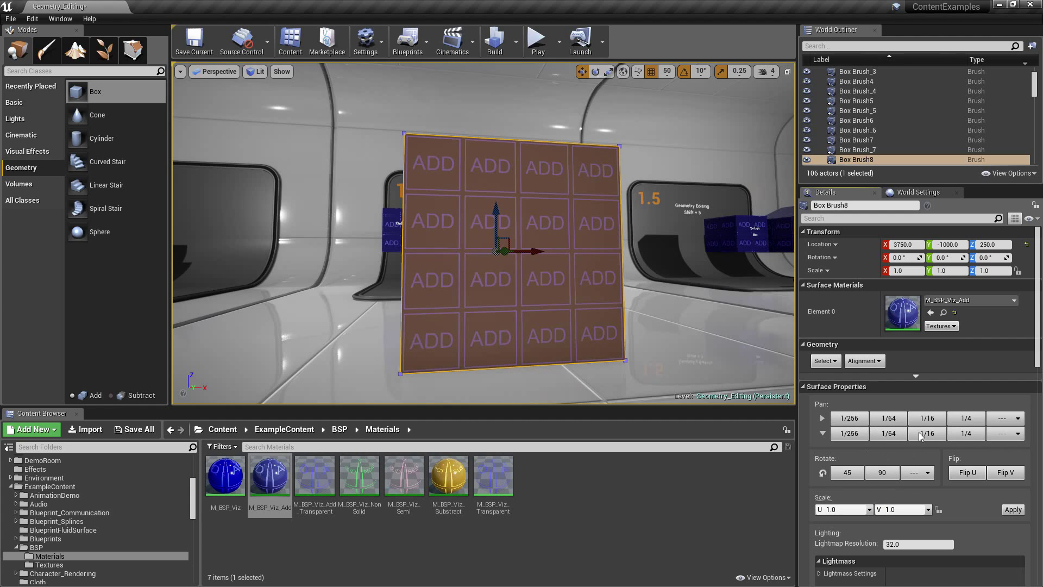
# - Pan the front surface's texture several times by 1/256 in both the V and U directions
pyautogui.click(851, 435)
pyautogui.click(850, 435)
pyautogui.click(850, 436)
pyautogui.click(849, 420)
pyautogui.click(850, 420)
pyautogui.click(851, 421)
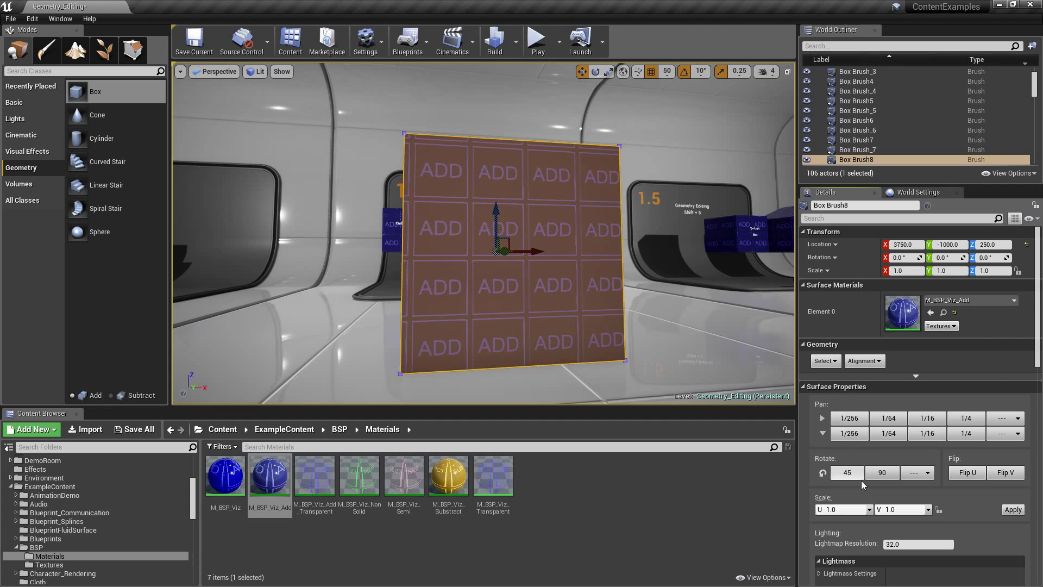
# - Flip the front surface's texture in U and back, and in V and back
pyautogui.click(963, 474)
pyautogui.click(963, 475)
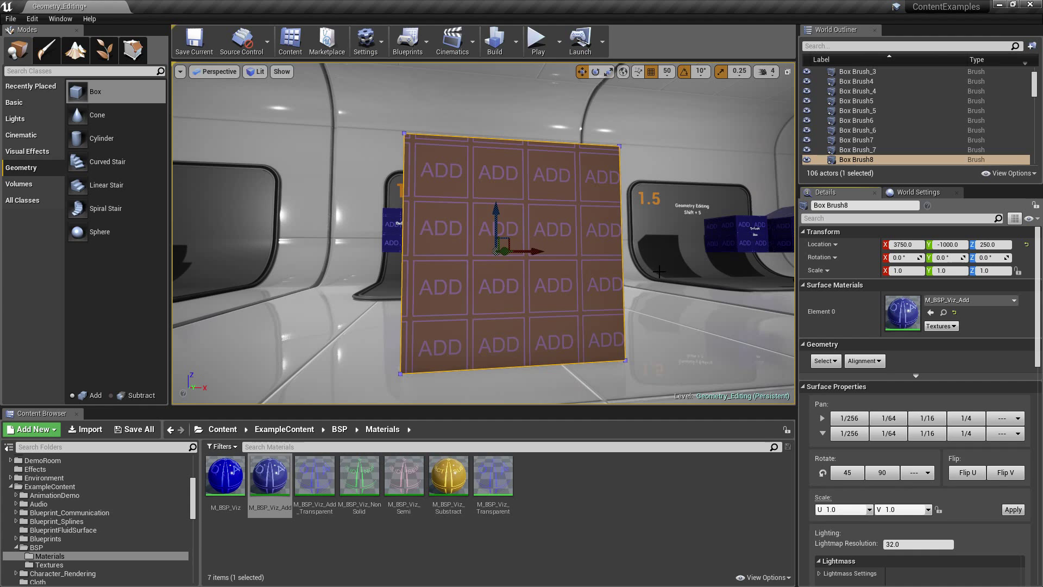
pyautogui.moveTo(634, 208); pyautogui.dragTo(598, 220, button='right')
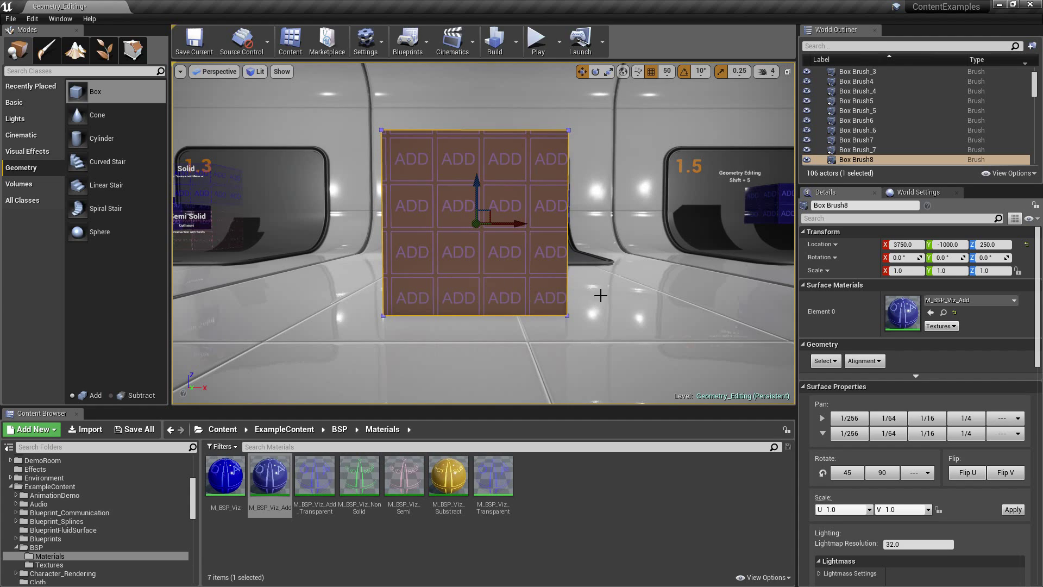
pyautogui.click(994, 474)
pyautogui.click(994, 474)
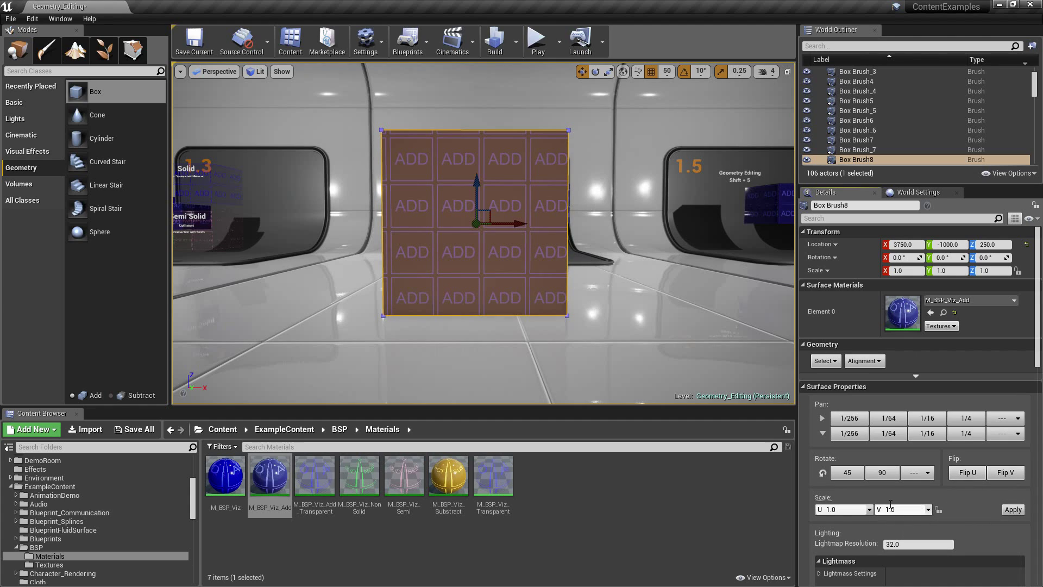
# - Lock the U and V texture scales together and apply a scale of 0.25 to the front surface
pyautogui.click(870, 511)
pyautogui.click(946, 513)
pyautogui.click(869, 512)
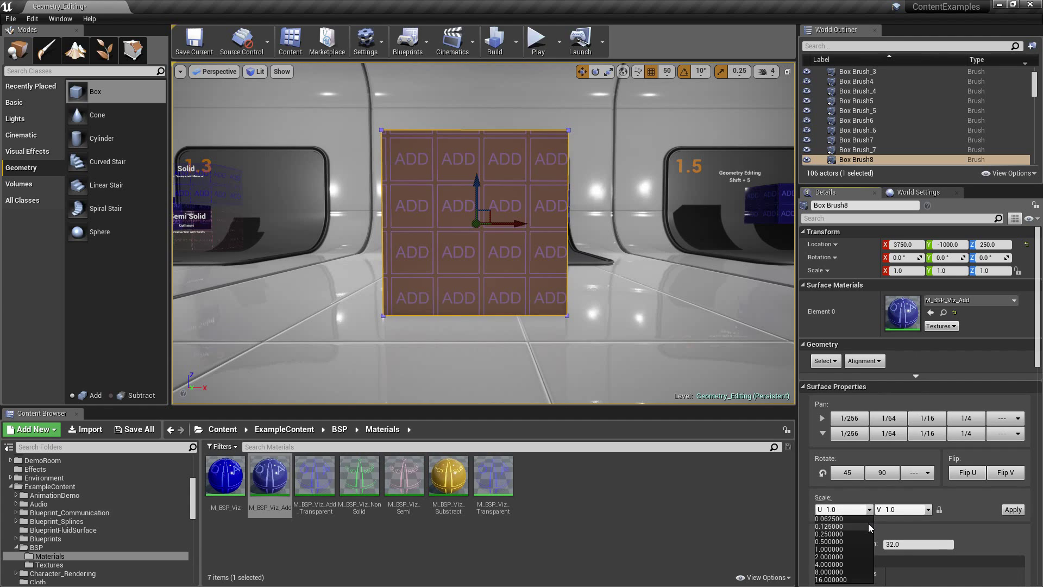
pyautogui.click(857, 534)
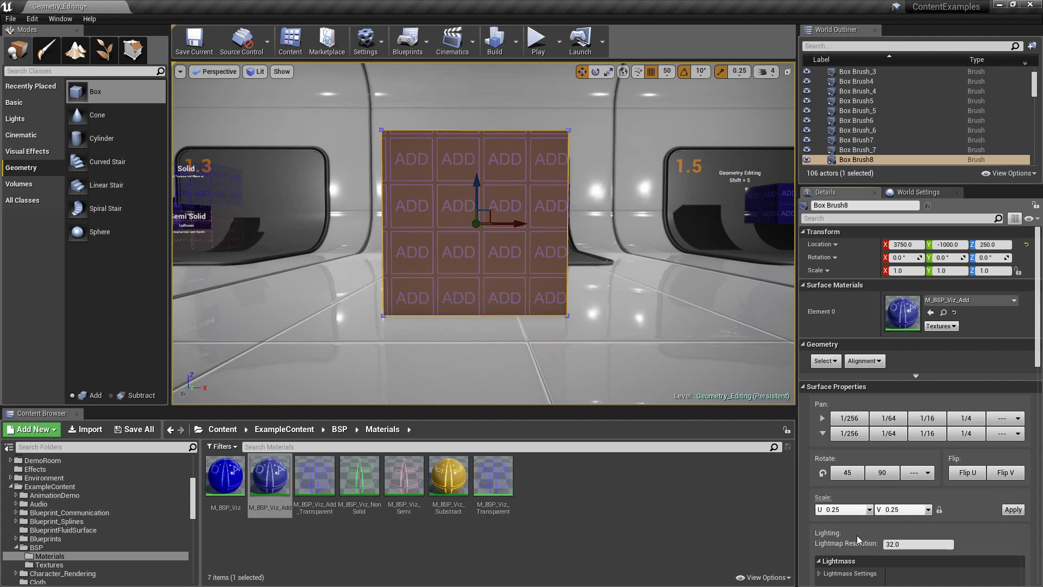
pyautogui.click(1009, 513)
# - Apply a U and V texture scale of 4.0 to the front surface
pyautogui.click(869, 509)
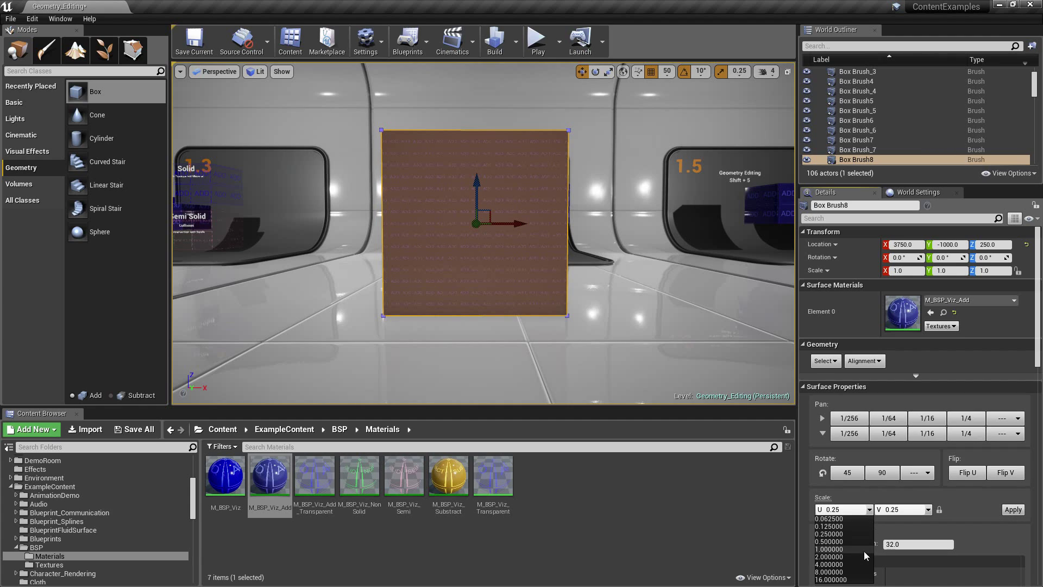
pyautogui.click(861, 561)
pyautogui.click(1013, 510)
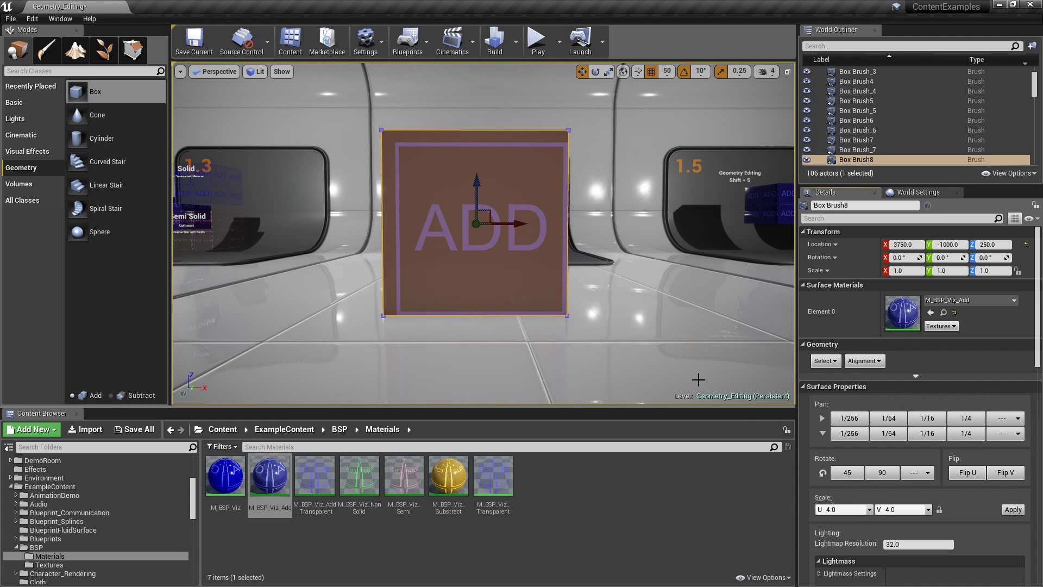
# - Examine the Default, Scale and Pan, Rotate and Flip texture panels in the 1.4 example
pyautogui.moveTo(697, 369); pyautogui.dragTo(625, 351, button='right')
pyautogui.press('w')
pyautogui.press('d')
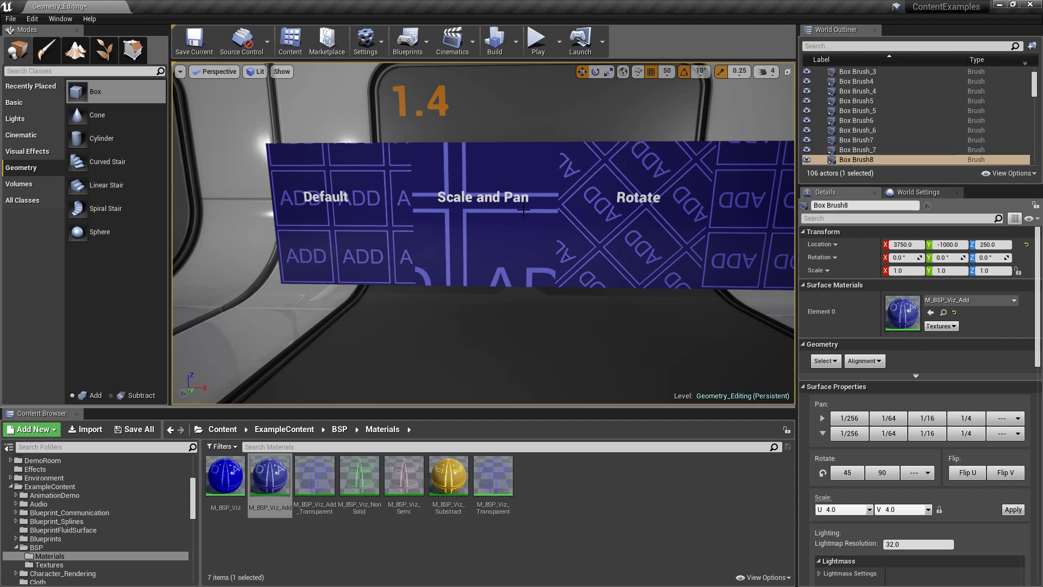
pyautogui.moveTo(544, 241); pyautogui.dragTo(612, 241, button='right')
pyautogui.press('d')
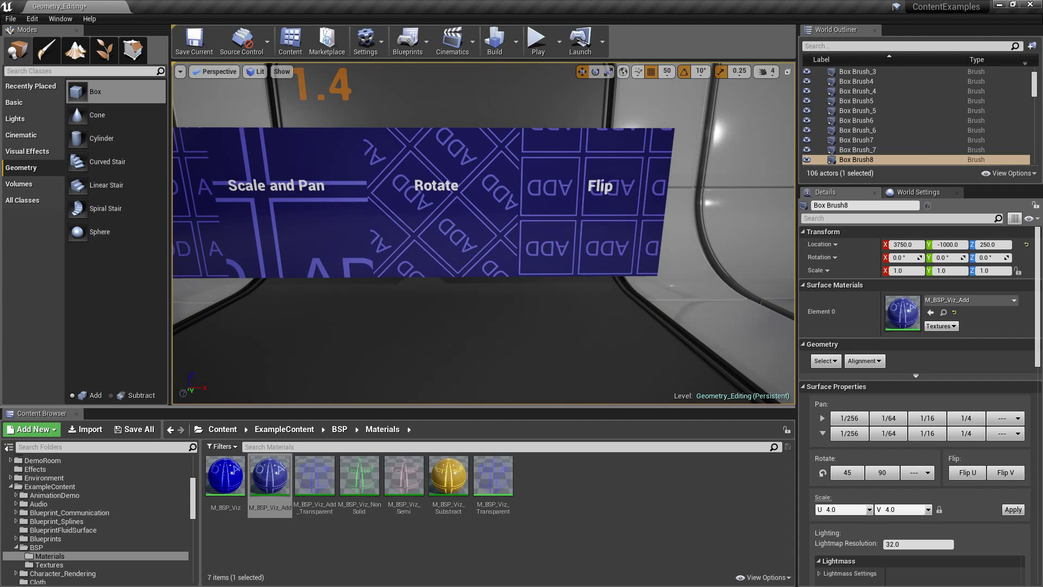
pyautogui.press('s')
# - Examine the 1.5 Edit Geometry example, comparing the default box with the box that has edited vertices
pyautogui.moveTo(511, 239)
pyautogui.mouseDown(button='right')
pyautogui.moveTo(565, 239)
pyautogui.moveTo(510, 239)
pyautogui.moveTo(508, 255)
pyautogui.mouseUp(button='right')
pyautogui.press('d')
pyautogui.press('w')
pyautogui.moveTo(682, 300); pyautogui.dragTo(686, 288, button='right')
pyautogui.press('w')
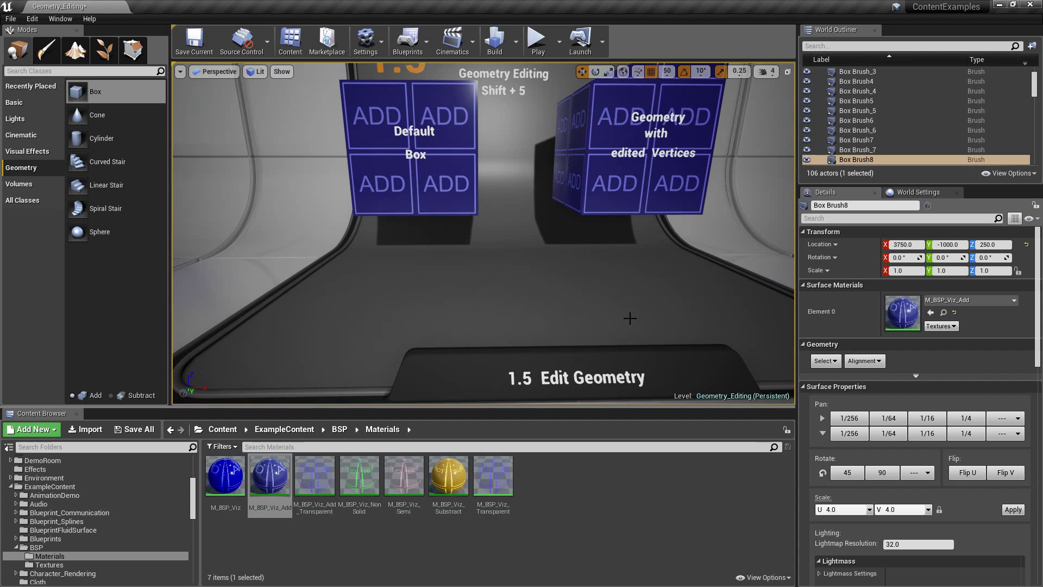
pyautogui.press('s')
pyautogui.moveTo(571, 321); pyautogui.dragTo(571, 306, button='right')
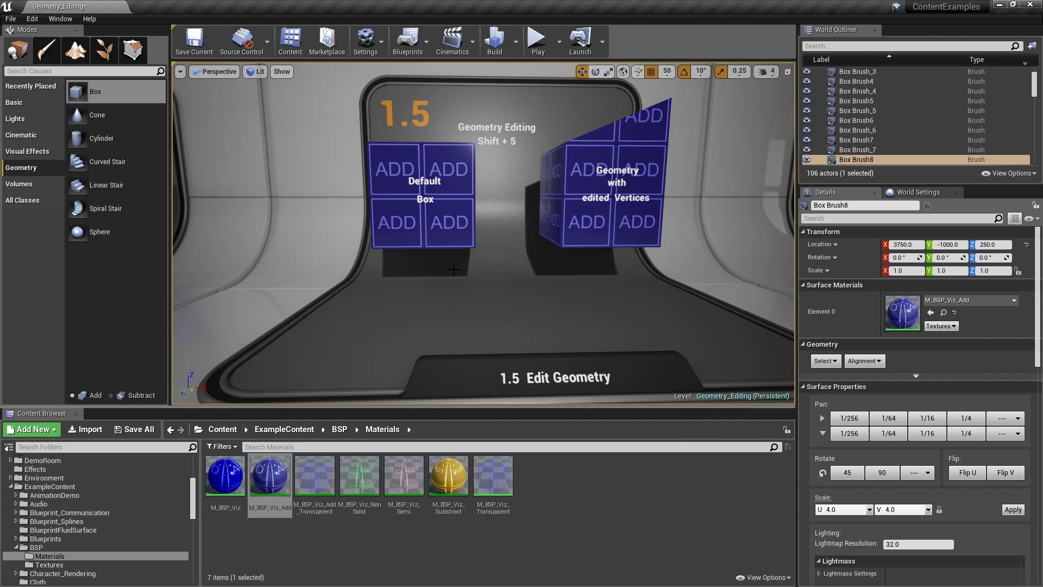
pyautogui.press('s')
pyautogui.moveTo(471, 260); pyautogui.dragTo(472, 267, button='right')
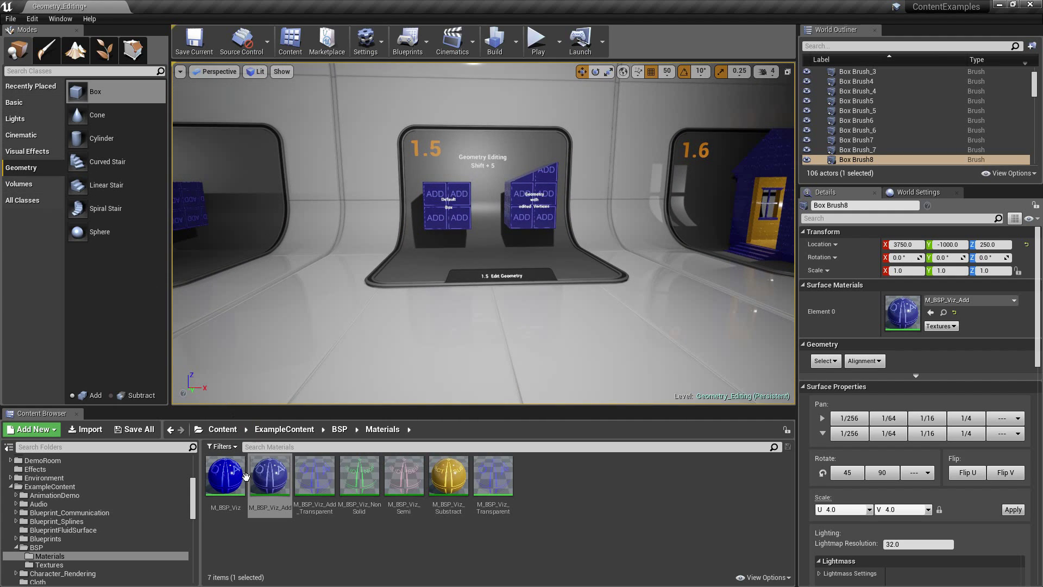
# - Place a box brush with the M_BSP_Viz_Add material at X 4700, Y -1100, Z 250 in front of the 1.5 example
pyautogui.moveTo(84, 96)
pyautogui.mouseDown()
pyautogui.moveTo(408, 361)
pyautogui.moveTo(442, 354)
pyautogui.mouseUp()
pyautogui.moveTo(525, 175); pyautogui.dragTo(524, 225, button='right')
pyautogui.press('s')
pyautogui.press('w')
pyautogui.press('s')
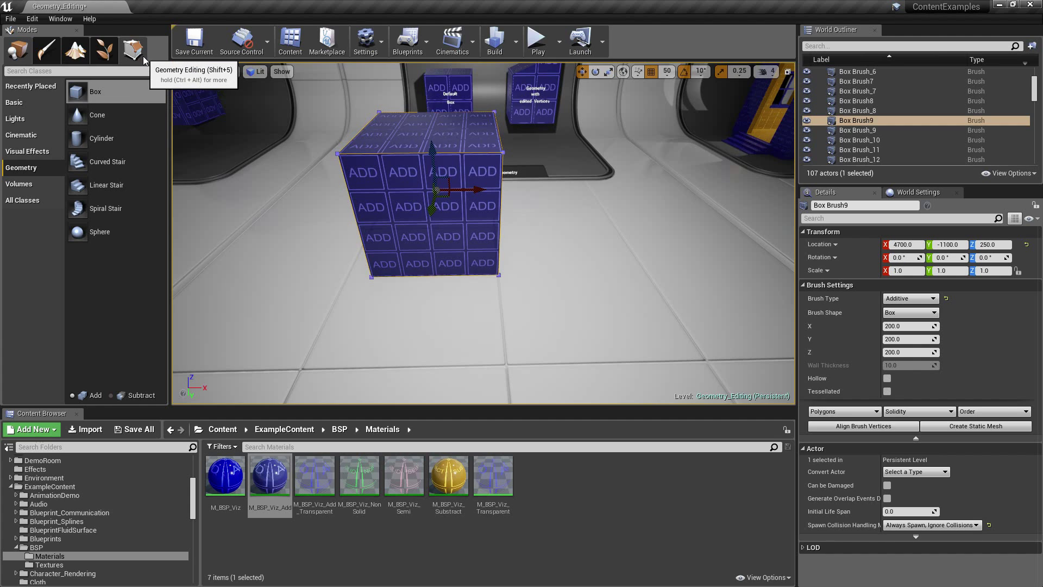
# - In Geometry Editing mode, raise the two vertices of the new box's +X top edge to slope its top face
pyautogui.click(143, 58)
pyautogui.moveTo(348, 173); pyautogui.dragTo(293, 176, button='right')
pyautogui.press('w')
pyautogui.press('d')
pyautogui.press('s')
pyautogui.moveTo(174, 201); pyautogui.dragTo(174, 201, button='right')
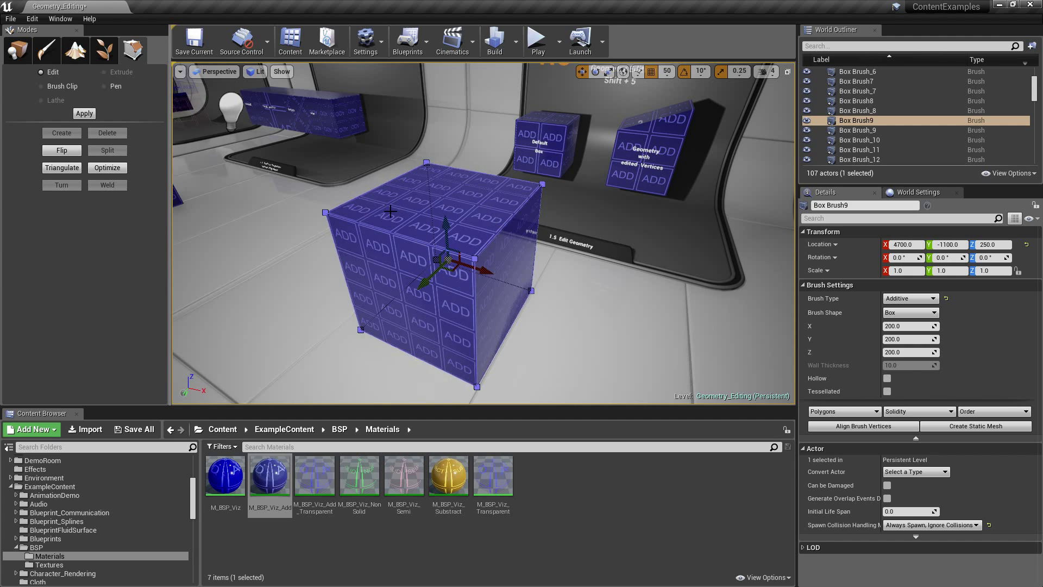
pyautogui.click(476, 259)
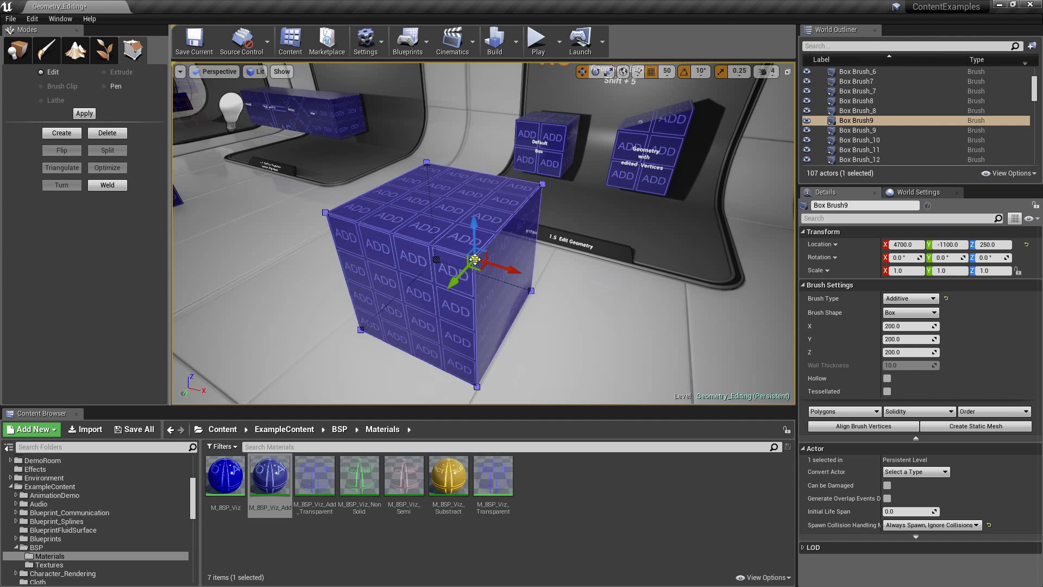
pyautogui.keyDown('ctrl'); pyautogui.click(543, 184); pyautogui.keyUp('ctrl')
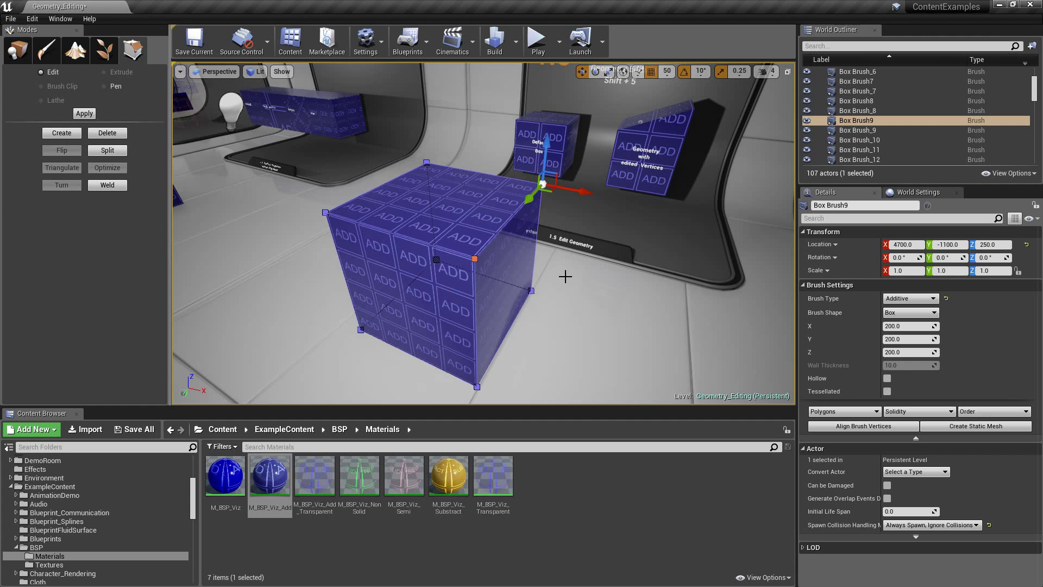
pyautogui.moveTo(555, 226); pyautogui.dragTo(523, 219, button='right')
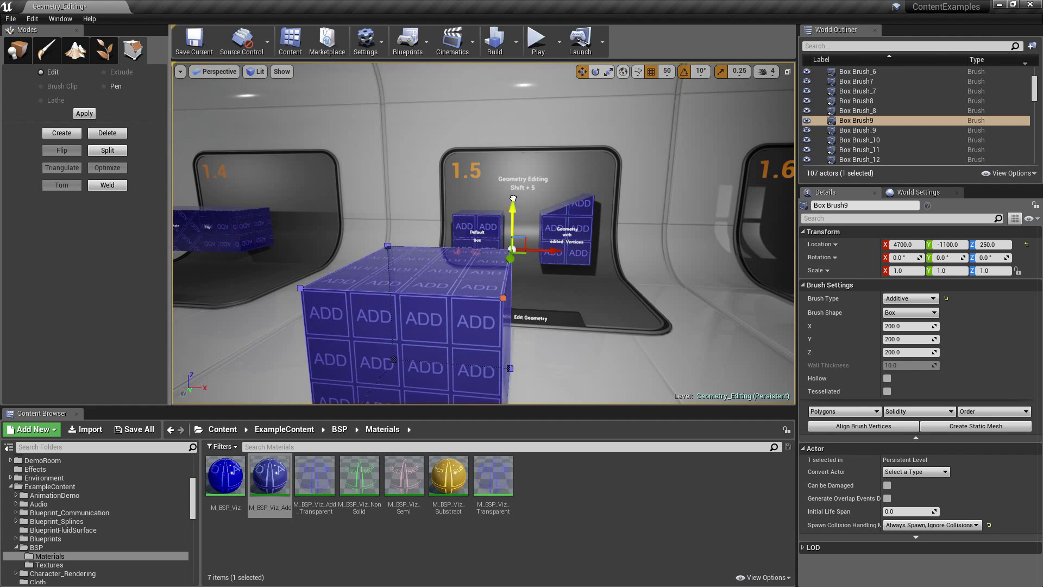
pyautogui.moveTo(511, 145); pyautogui.dragTo(511, 145, button='right')
# - In Place mode, move the door's subtractive brush out of the 1.6 example house's front wall to X 5464
pyautogui.moveTo(540, 277); pyautogui.dragTo(532, 279, button='right')
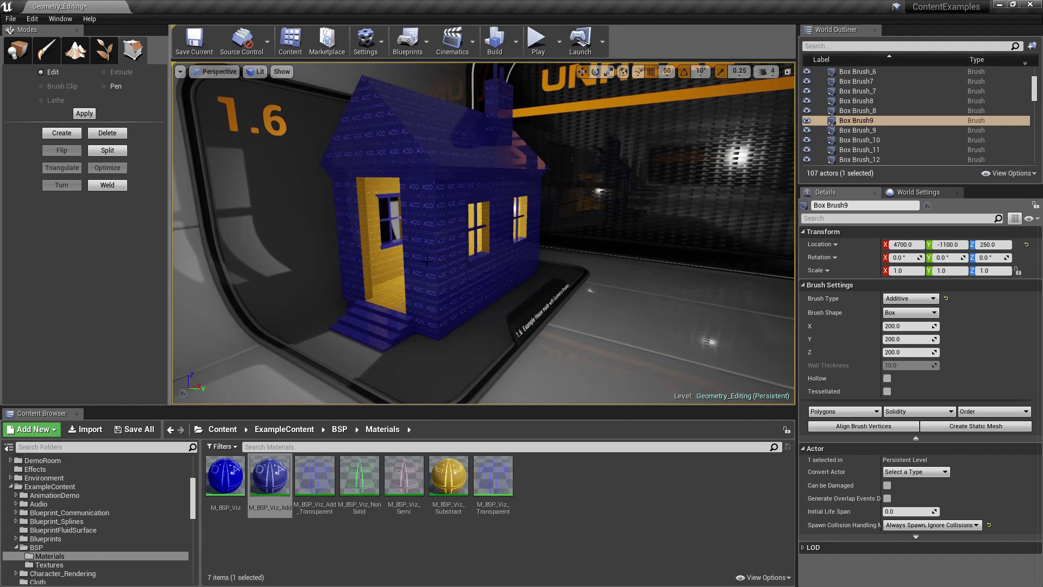
pyautogui.hotkey('shift', '1')
pyautogui.moveTo(429, 306); pyautogui.dragTo(433, 335, button='right')
pyautogui.click(429, 305)
pyautogui.click(434, 334)
pyautogui.moveTo(511, 223); pyautogui.dragTo(511, 223)
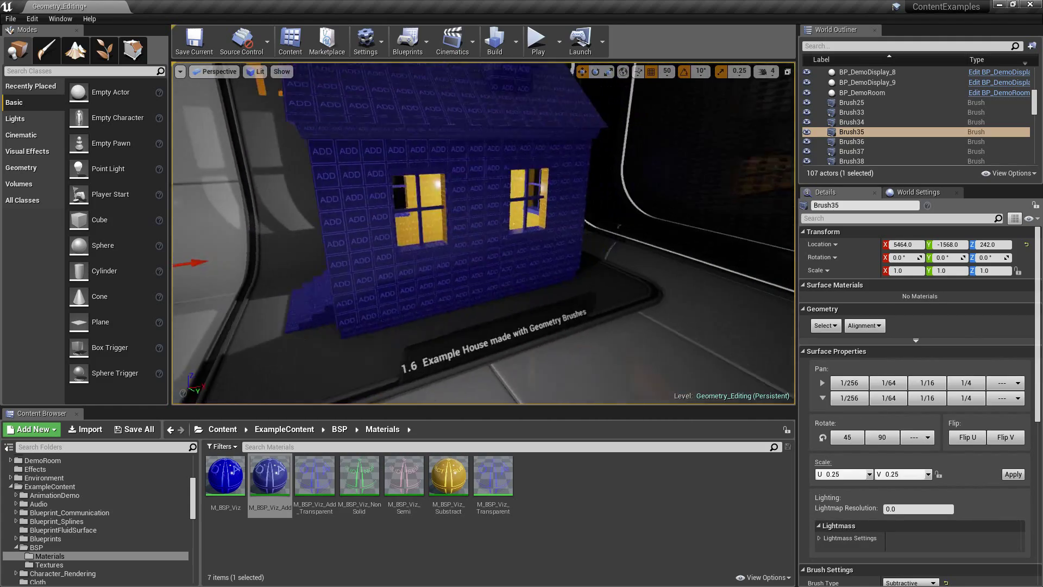
# - Move the subtractive brush of the side window nearest the door out of the house wall to Y -1386
pyautogui.moveTo(478, 267)
pyautogui.mouseDown(button='right')
pyautogui.moveTo(473, 235)
pyautogui.moveTo(426, 257)
pyautogui.mouseUp(button='right')
pyautogui.click(478, 267)
pyautogui.click(399, 156)
pyautogui.moveTo(426, 257); pyautogui.dragTo(388, 278)
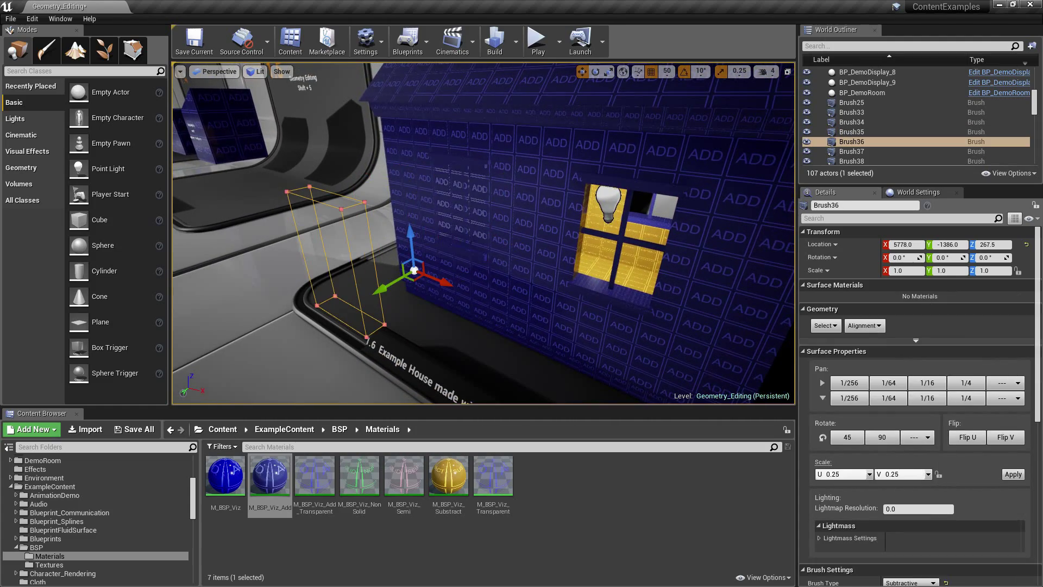
# - Select the top face of the box in front of the 1.4 example in Geometry Editing mode, review the editing tools, and return to Place mode
pyautogui.moveTo(389, 278); pyautogui.dragTo(389, 278, button='right')
pyautogui.moveTo(452, 282); pyautogui.dragTo(449, 282, button='right')
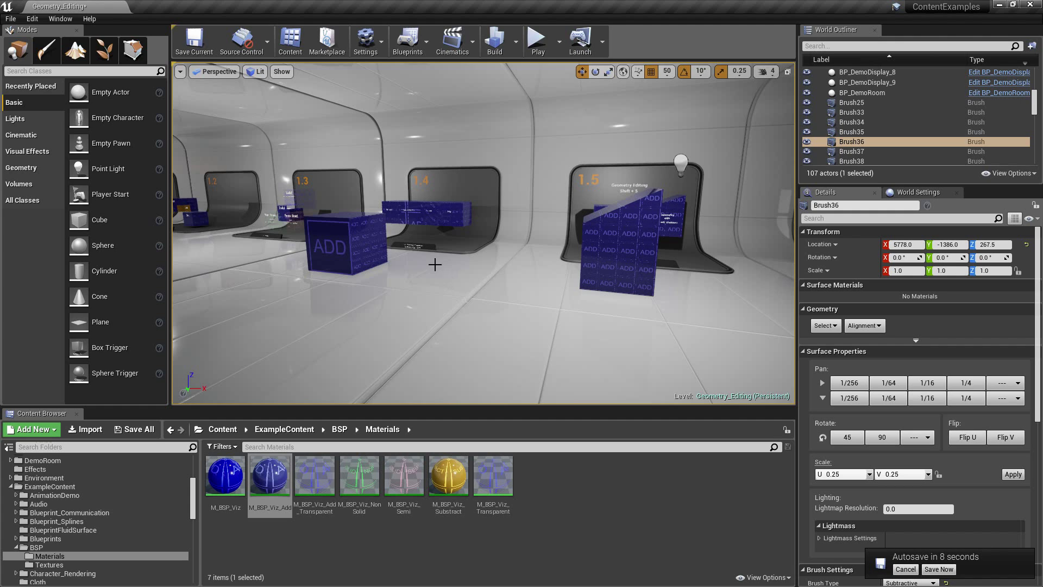
pyautogui.moveTo(367, 231); pyautogui.dragTo(272, 232, button='right')
pyautogui.click(133, 51)
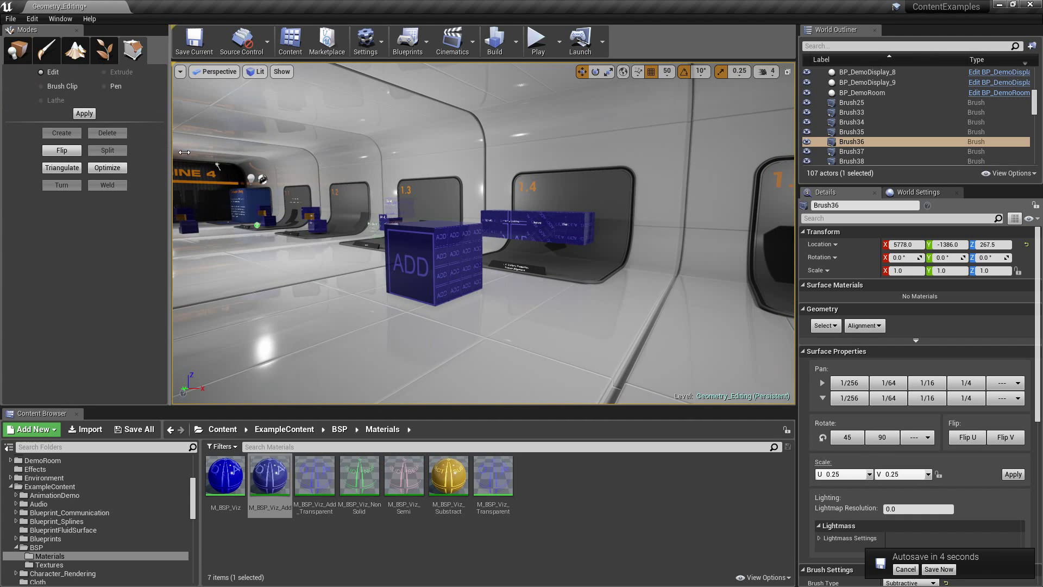
pyautogui.click(426, 258)
pyautogui.moveTo(433, 308); pyautogui.dragTo(451, 266, button='right')
pyautogui.moveTo(385, 317); pyautogui.dragTo(348, 372, button='right')
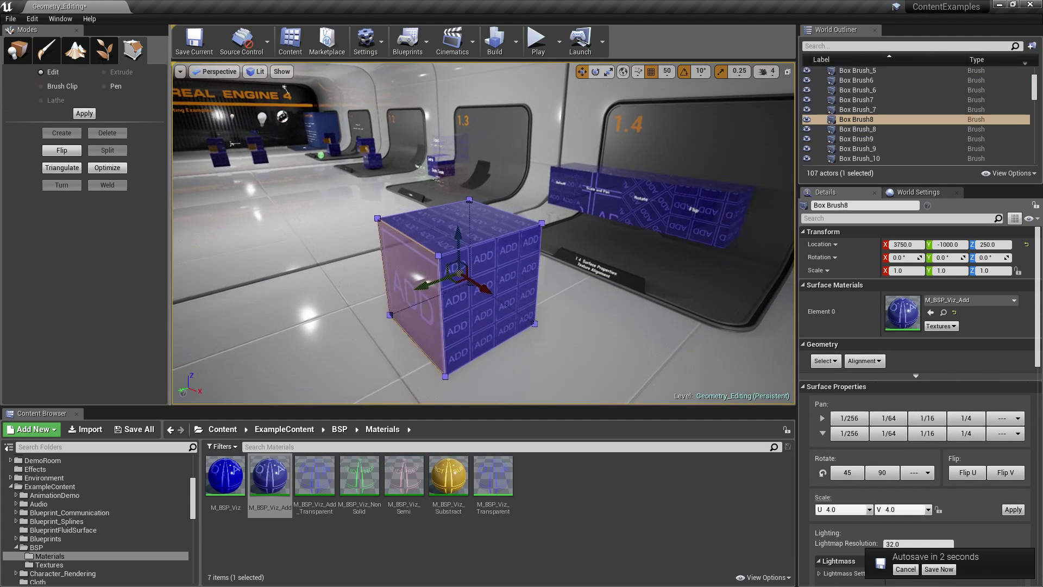
pyautogui.click(458, 223)
pyautogui.moveTo(458, 222); pyautogui.dragTo(479, 222, button='right')
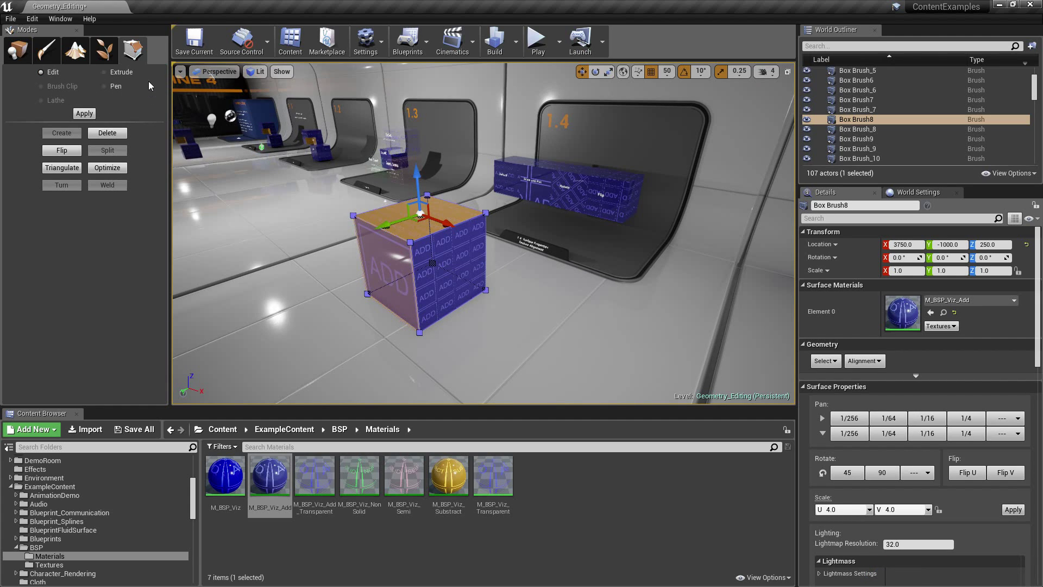
pyautogui.moveTo(392, 192)
pyautogui.mouseDown(button='right')
pyautogui.moveTo(370, 212)
pyautogui.moveTo(435, 191)
pyautogui.moveTo(484, 195)
pyautogui.moveTo(389, 203)
pyautogui.mouseUp(button='right')
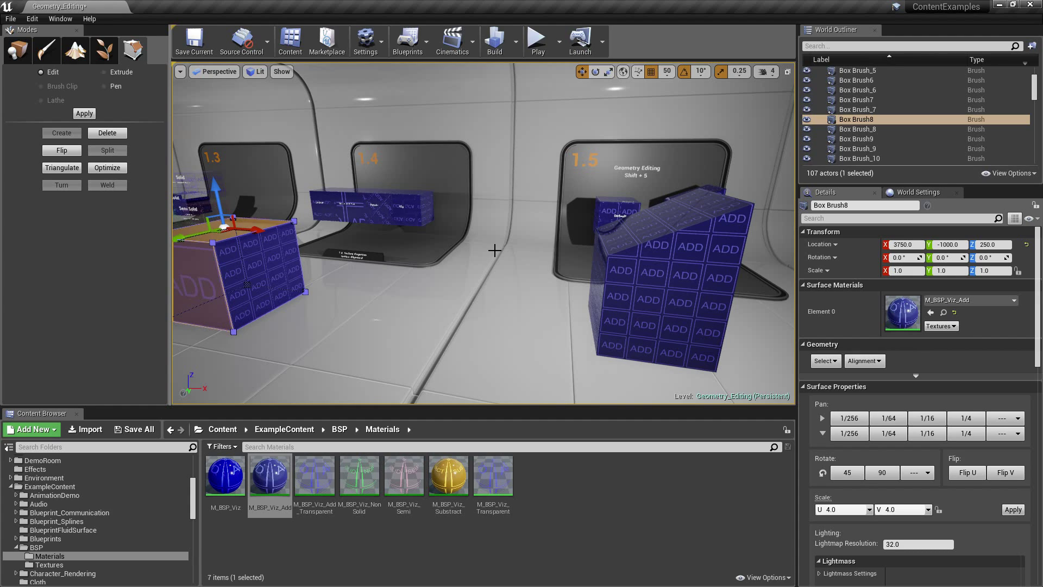
pyautogui.click(18, 50)
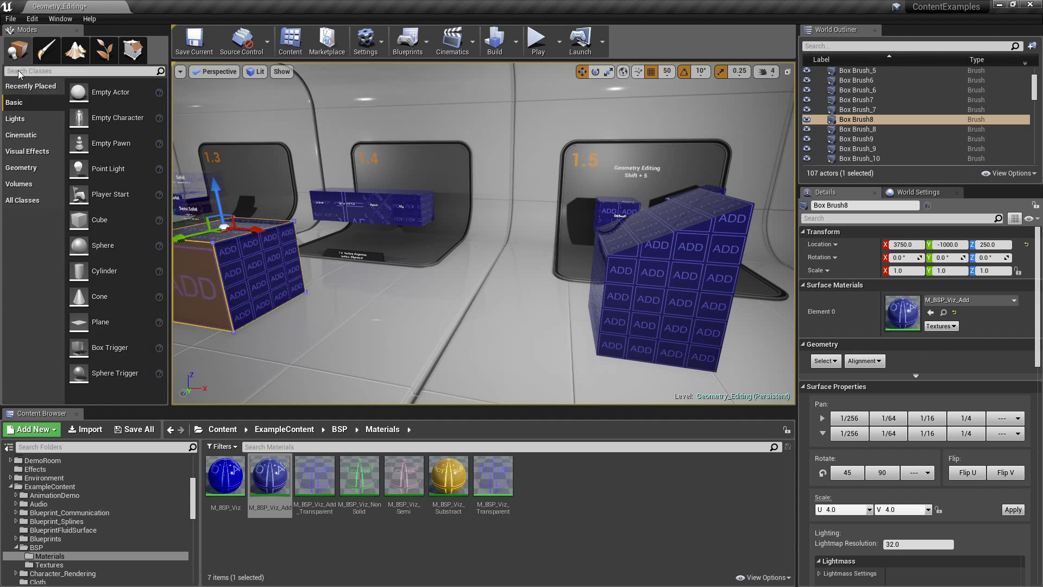